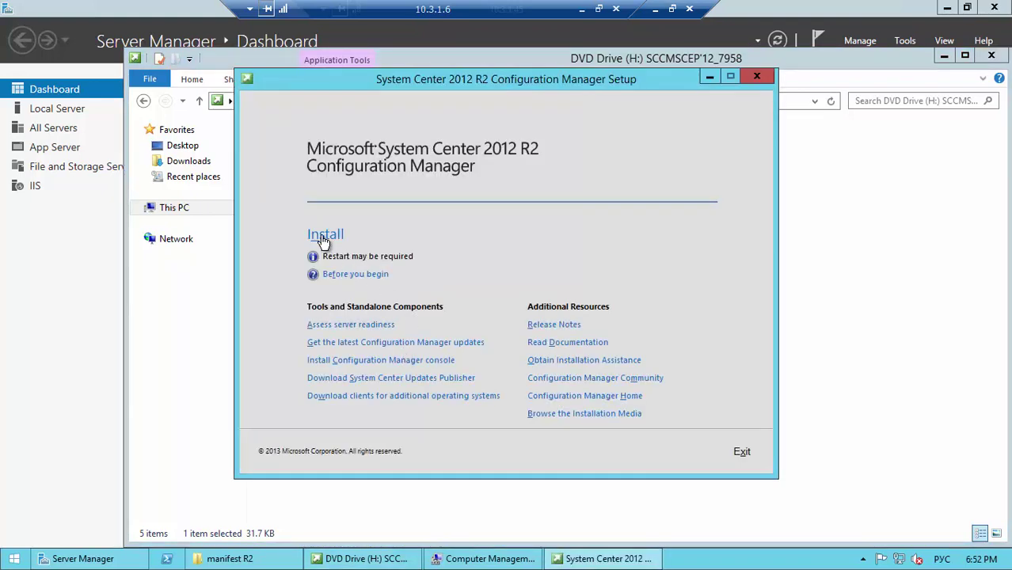
- Start the Configuration Manager installation as a primary site and choose the evaluation edition
click(325, 234)
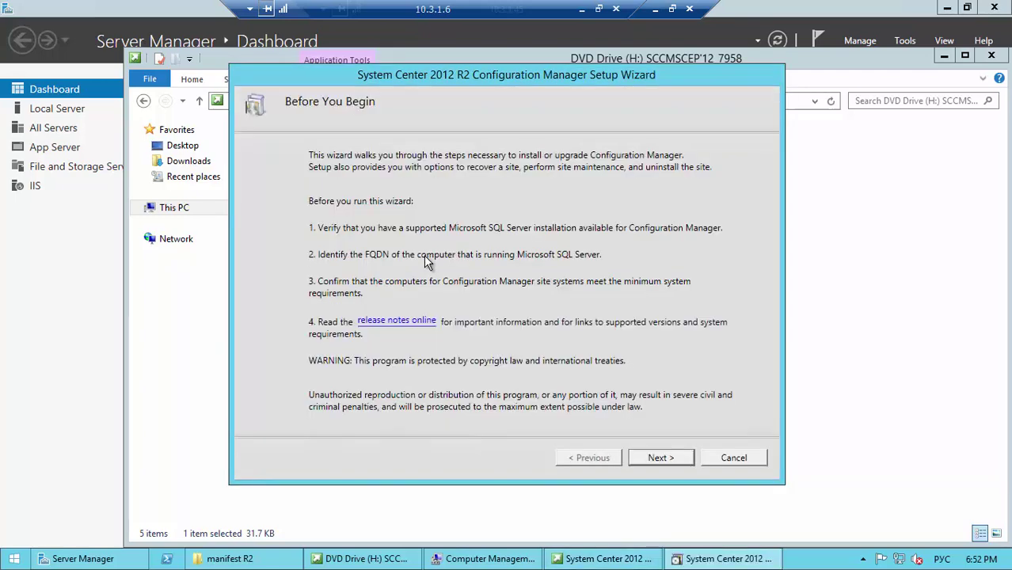
click(666, 460)
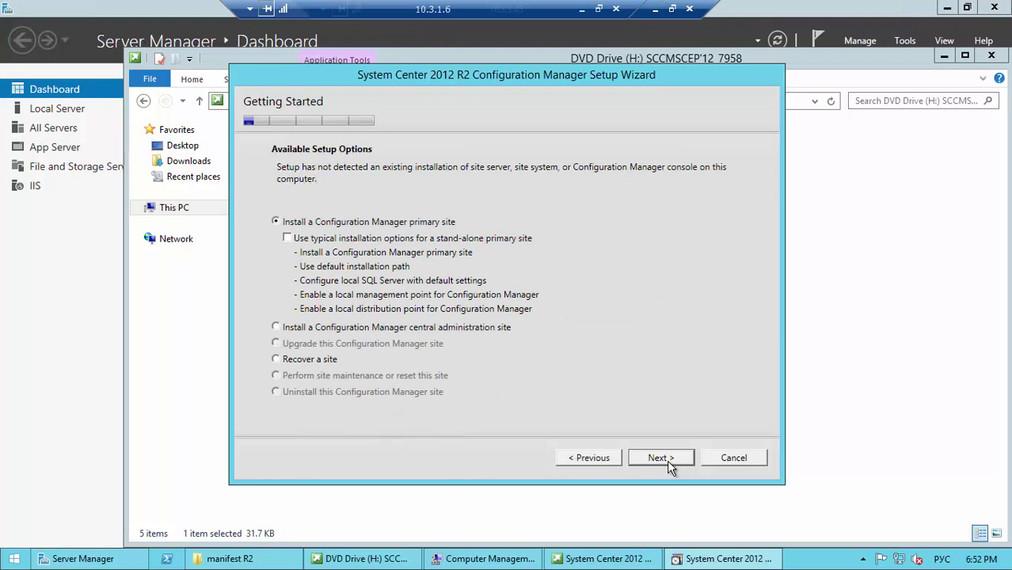
click(667, 465)
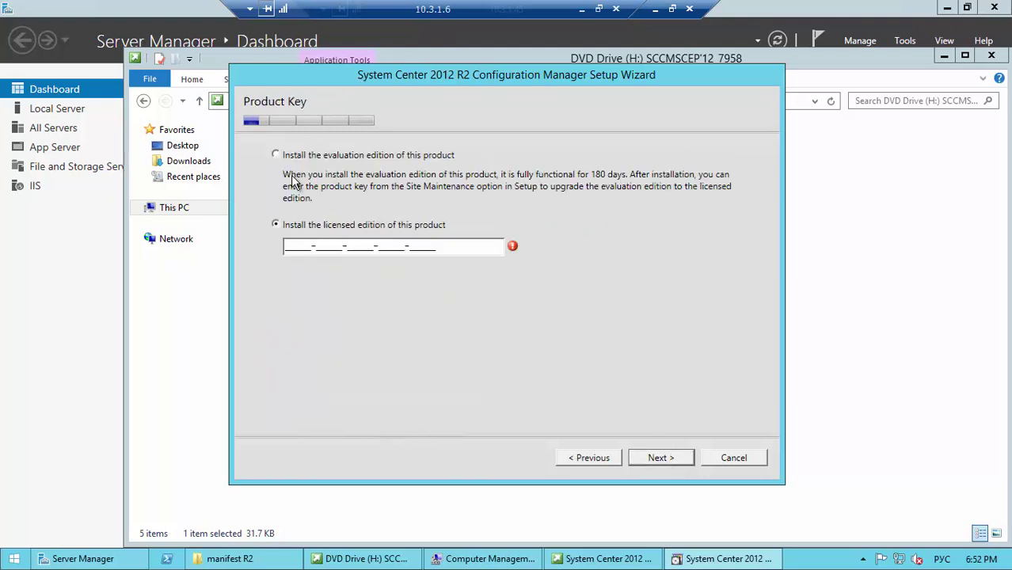
click(275, 156)
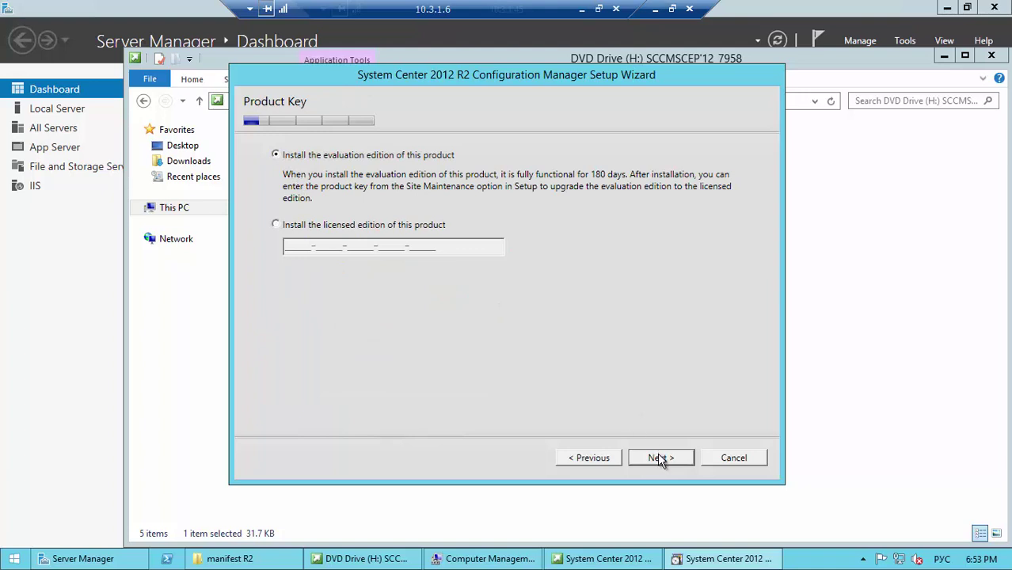
click(660, 459)
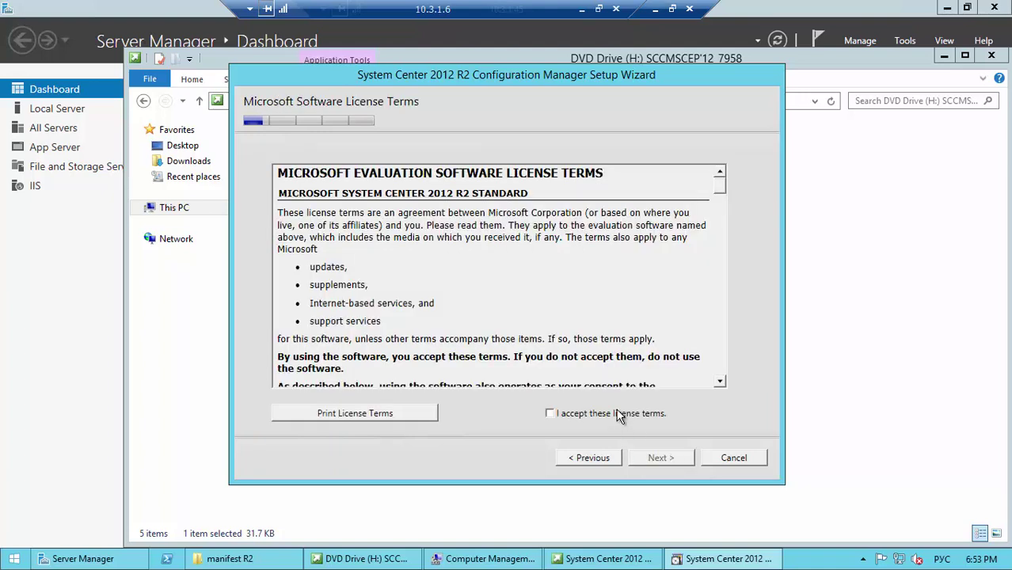
- Accept the Microsoft software license terms and the prerequisite licenses for SQL Server 2012 Express, SQL Server 2012 Native Client and Silverlight 5
click(619, 414)
click(658, 459)
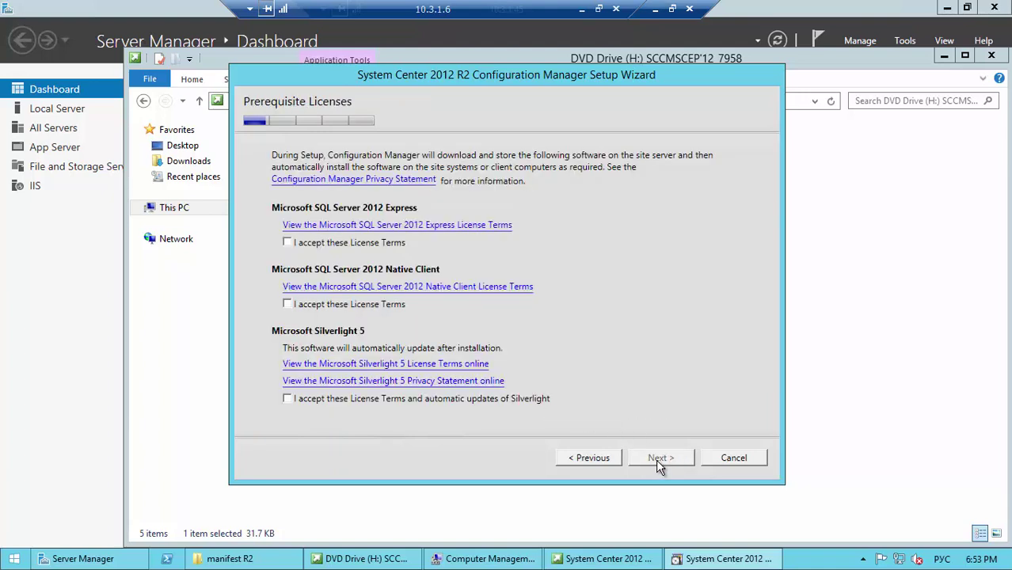
click(288, 243)
click(287, 304)
click(287, 399)
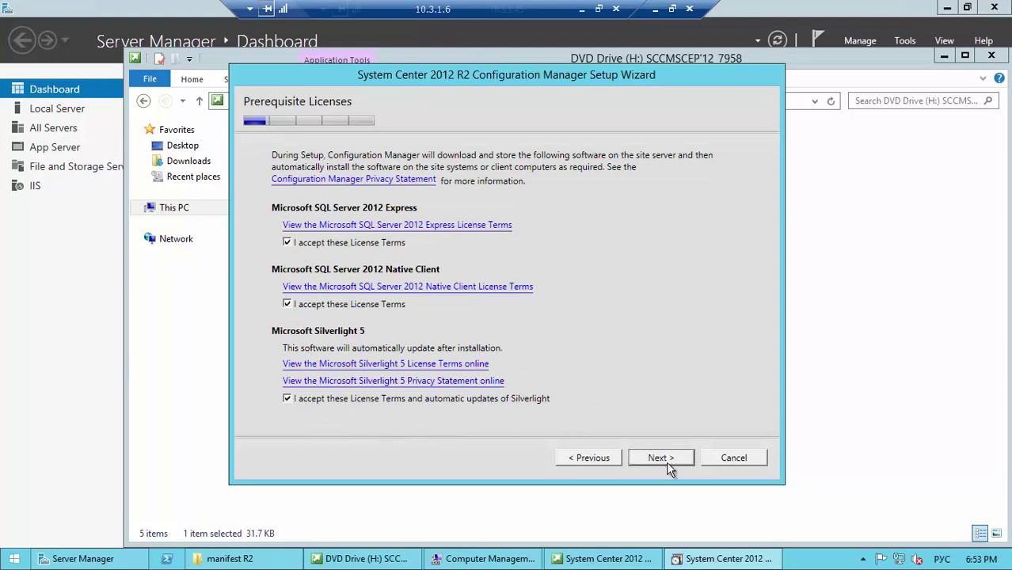
click(660, 460)
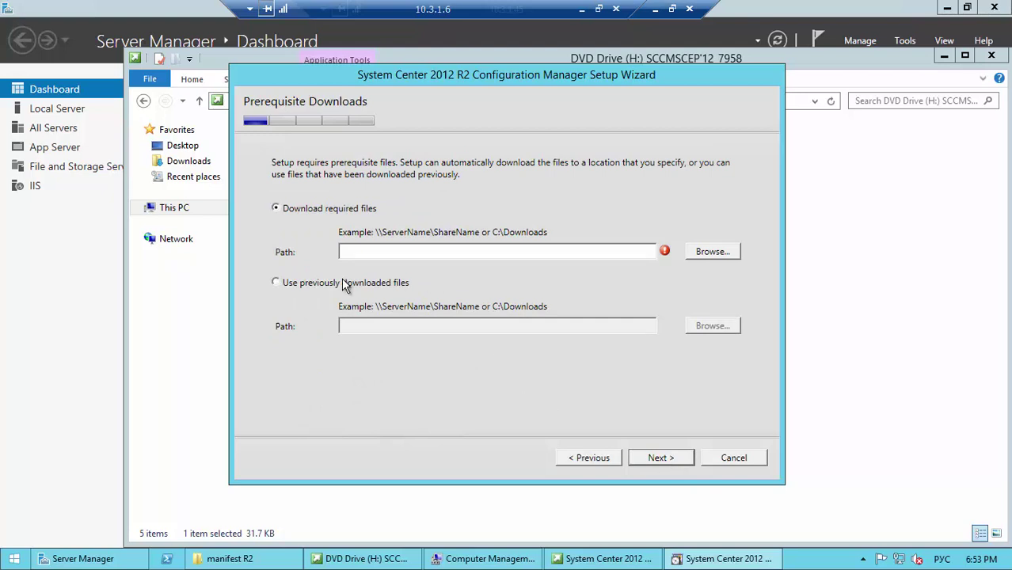
- Set the prerequisite downloads option to use previously downloaded files
click(290, 285)
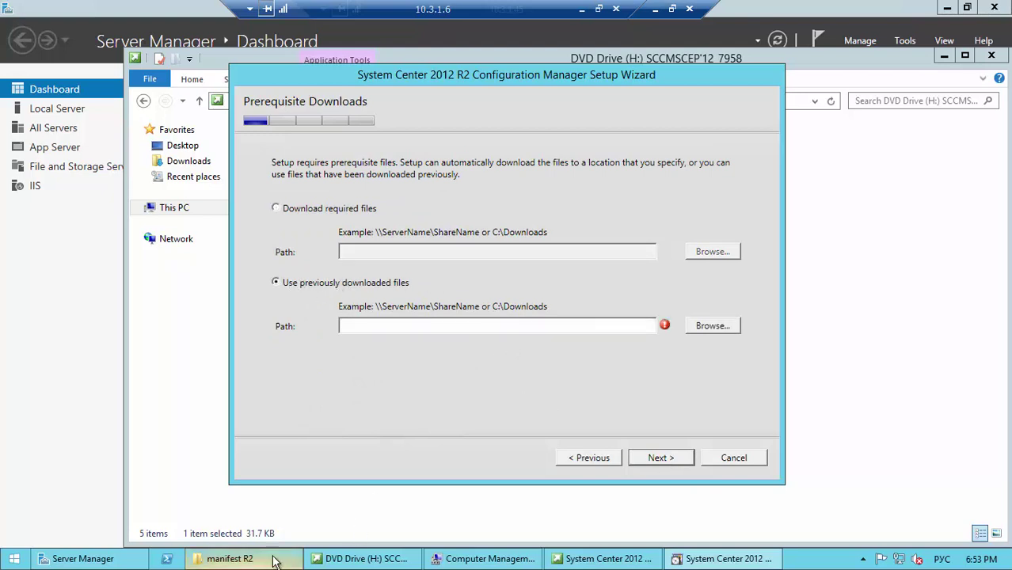
click(349, 212)
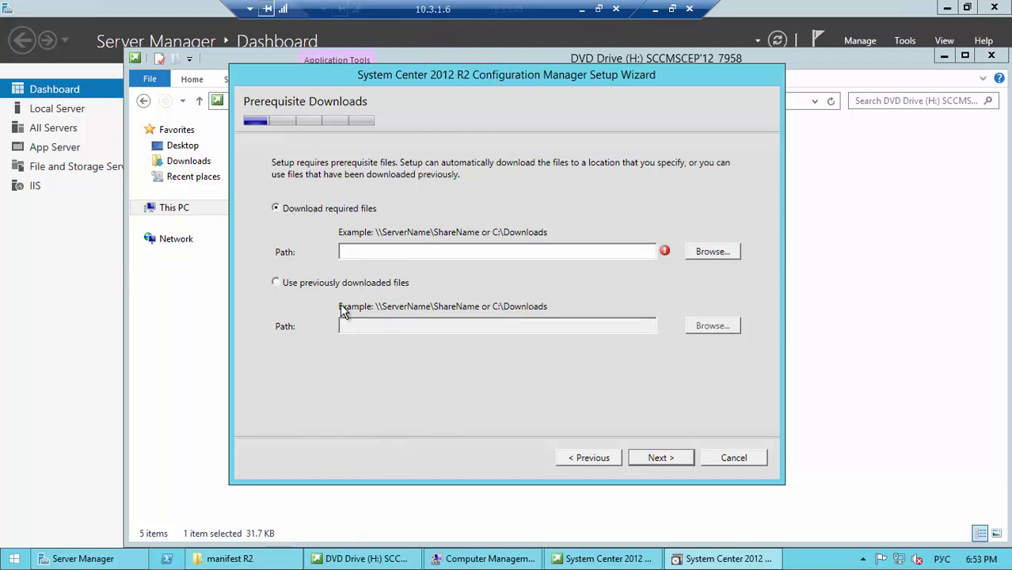
click(289, 285)
- Bring up the manifest R2 folder in File Explorer, maximize it and look through the downloaded prerequisite files
mouse_move(247, 560)
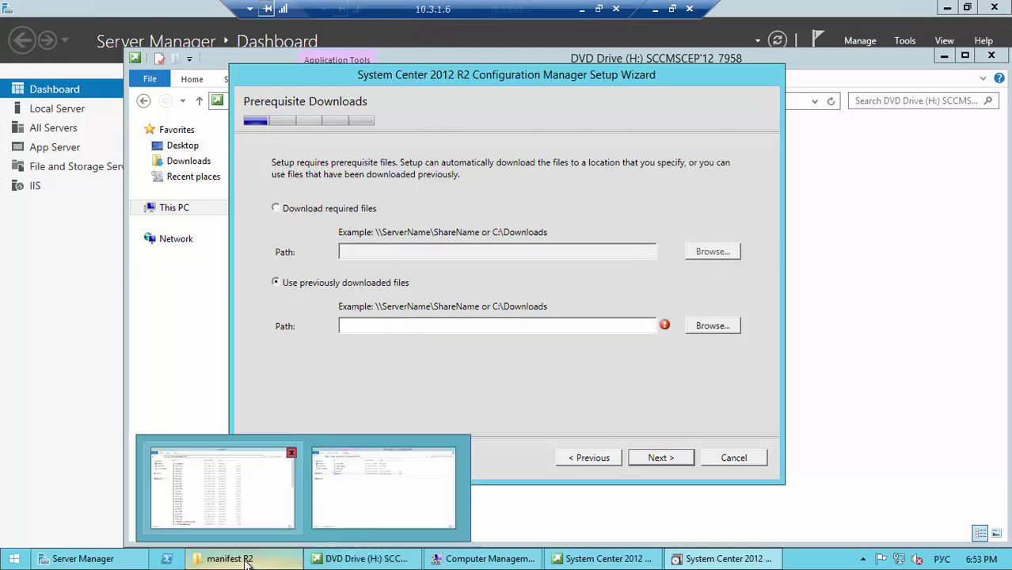
click(221, 487)
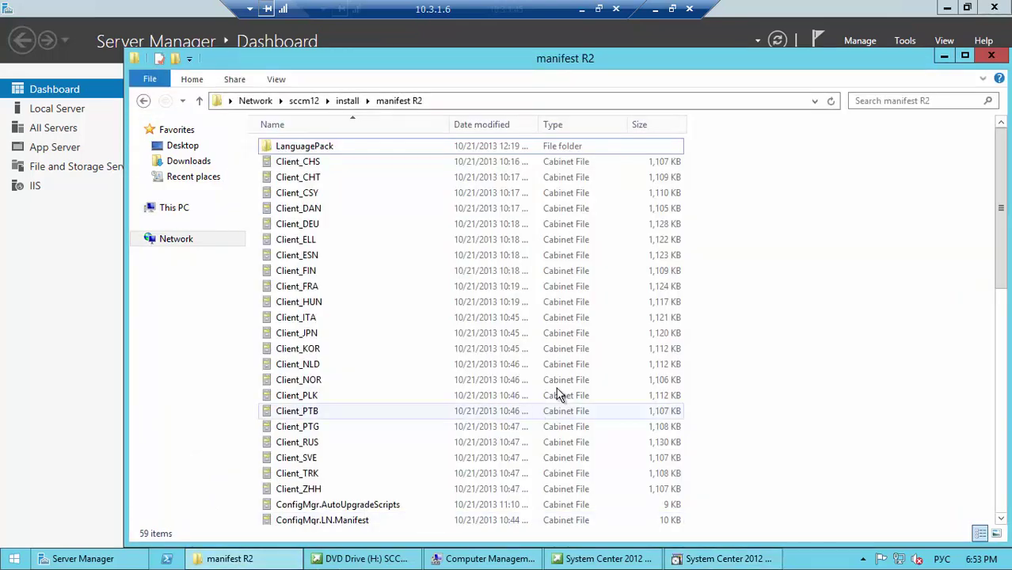
click(965, 58)
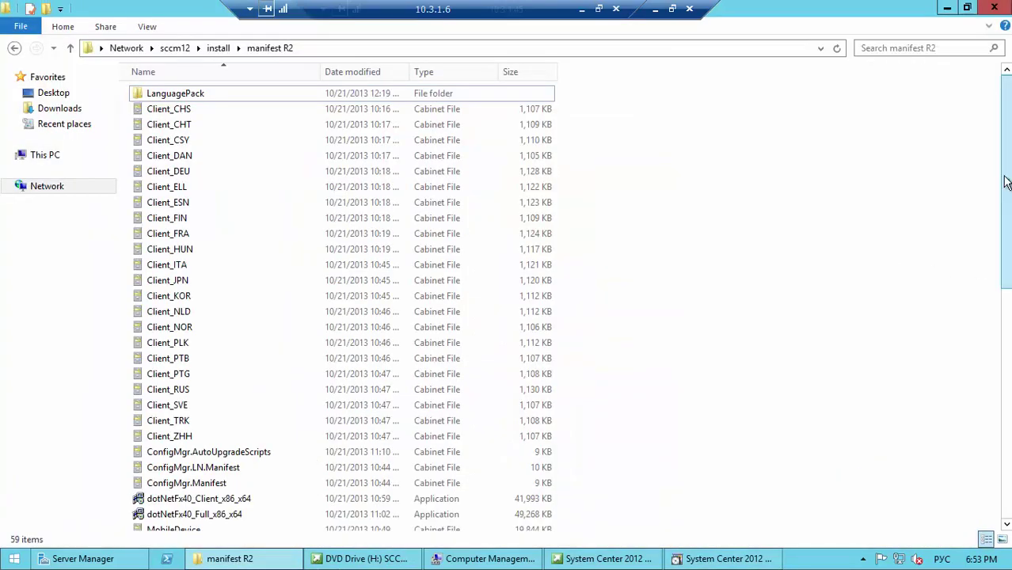
drag(1006, 182, 1006, 315)
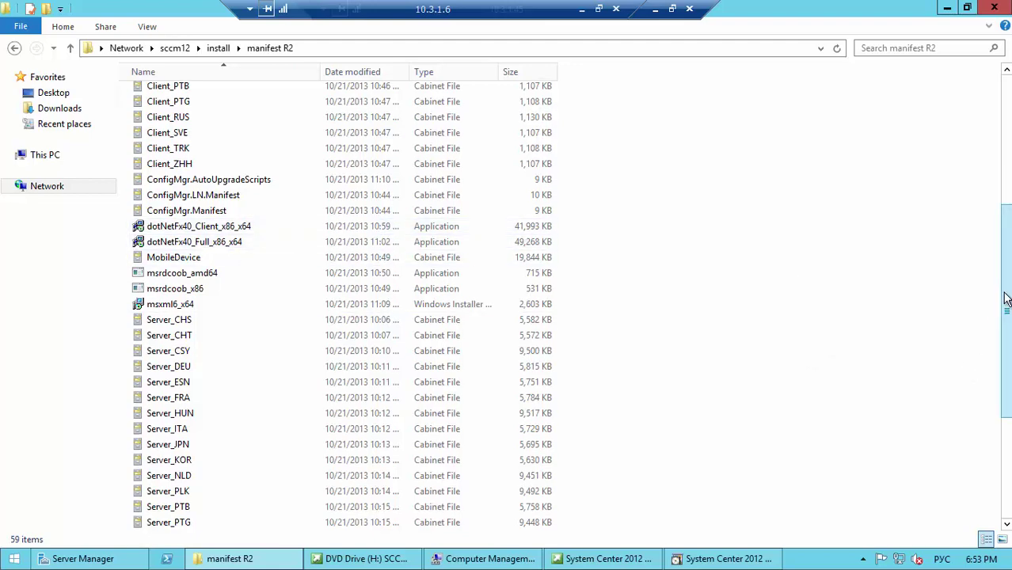
drag(1006, 300, 1005, 396)
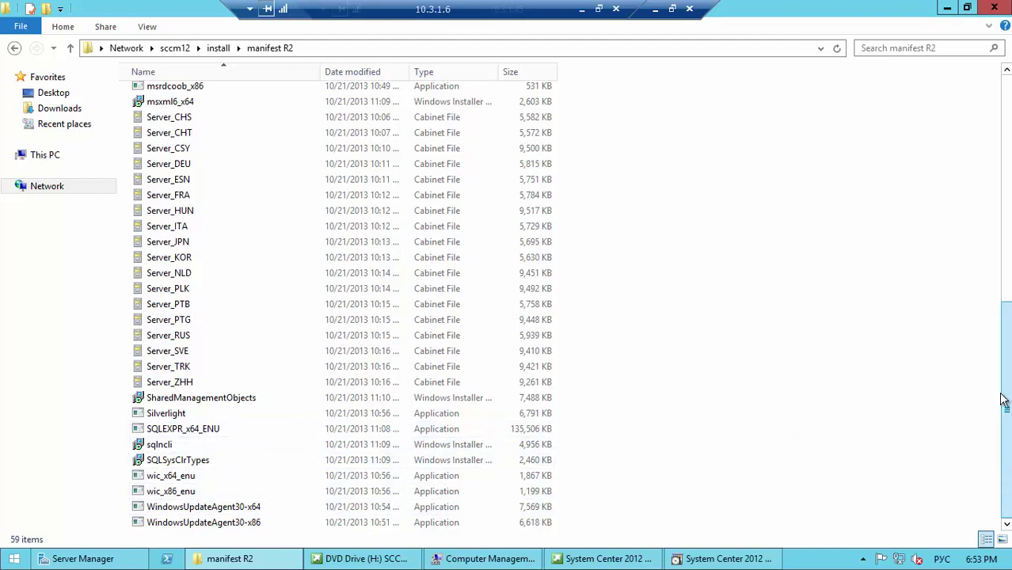
drag(1004, 400, 1003, 79)
- Go up to the install share and check the size in the manifest R2 folder's properties
click(220, 48)
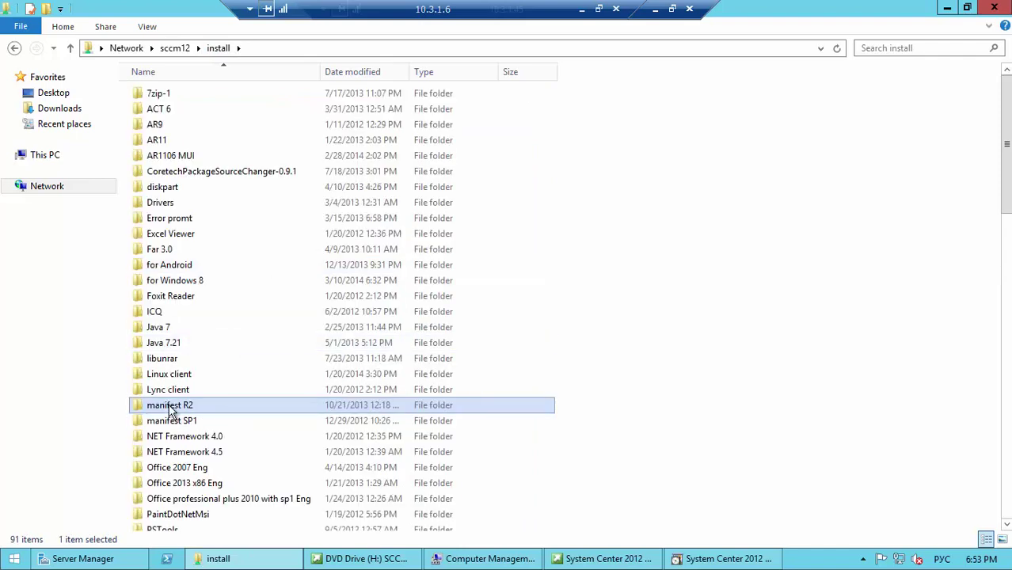
right_click(169, 406)
click(204, 390)
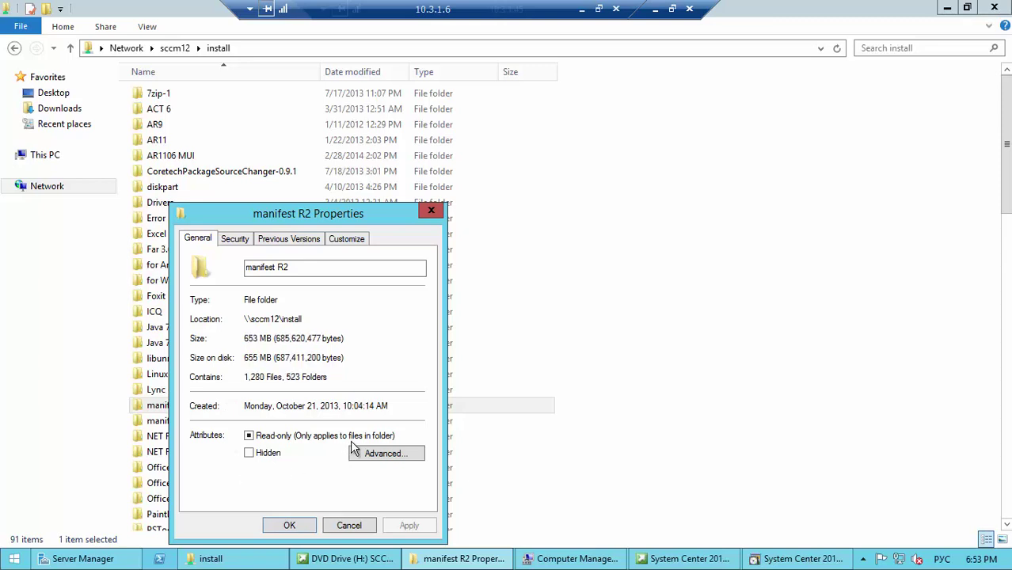
click(358, 526)
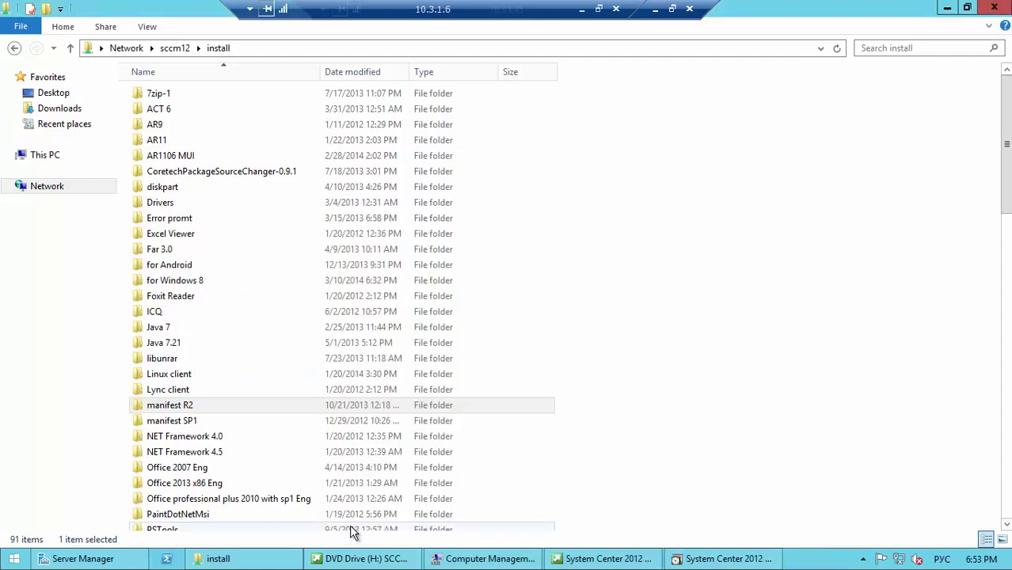
- Copy the network path \\sccm12\install\manifest R2 from File Explorer and paste it as the path of the previously downloaded files
double_click(169, 406)
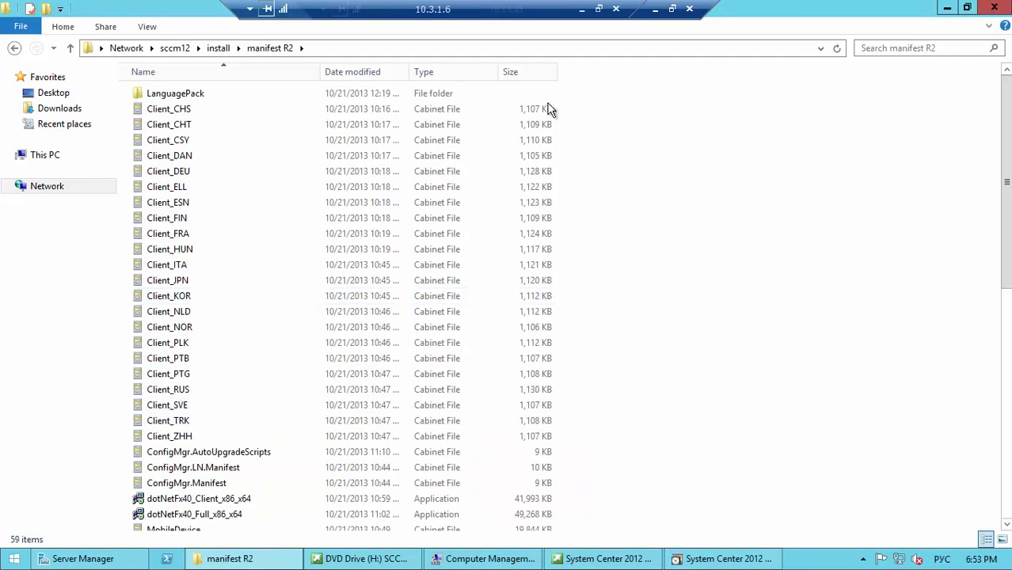
click(549, 43)
key(ctrl+c)
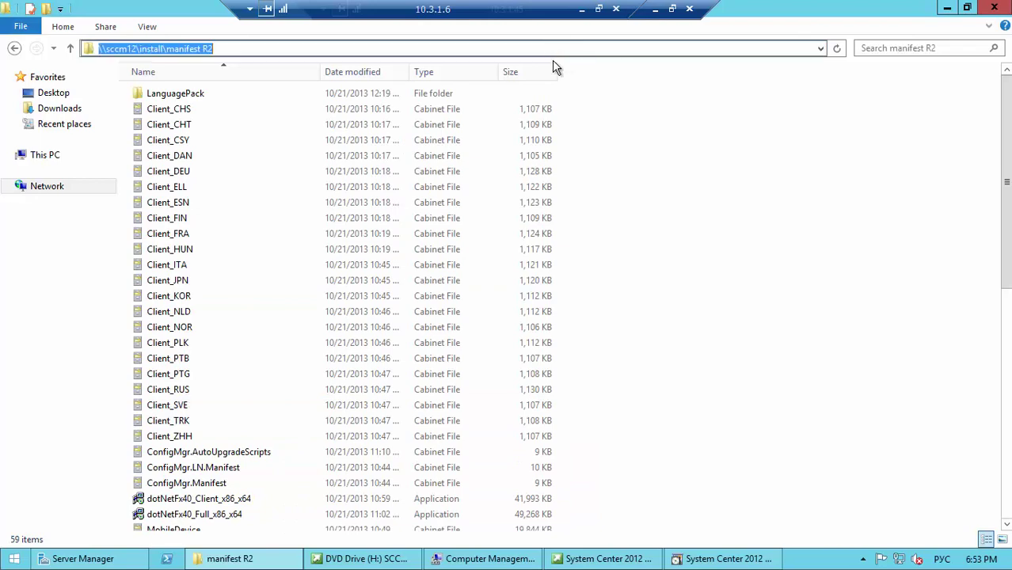
click(946, 8)
click(407, 323)
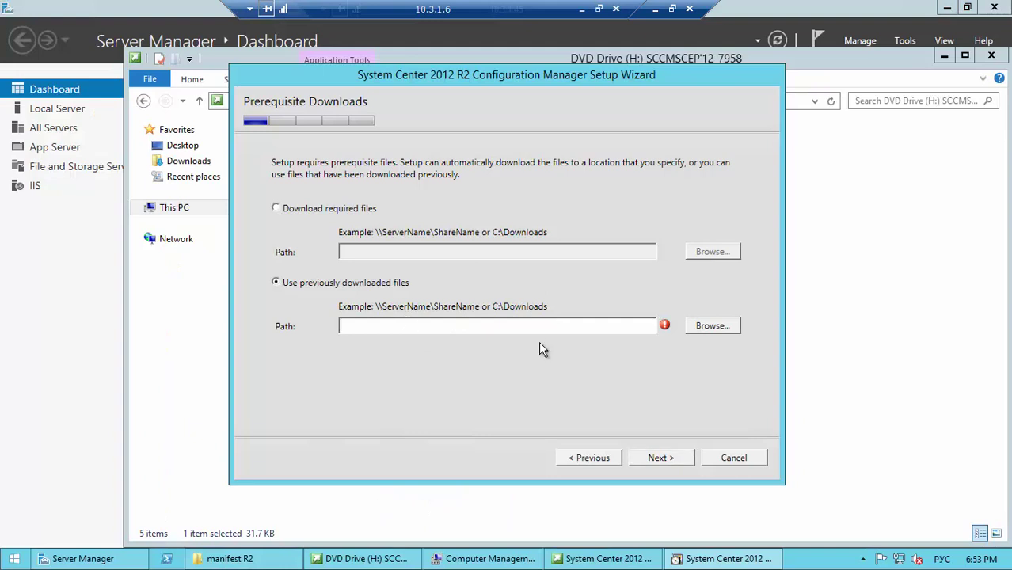
key(ctrl+v)
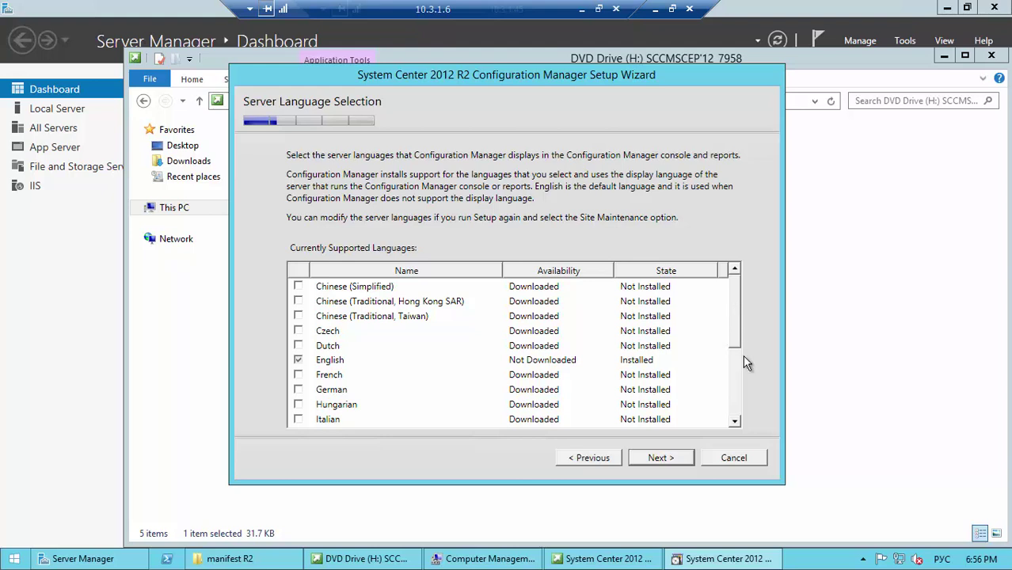
- Review the available server and client languages and continue with only English selected for both
scroll(742, 355, down, 3)
scroll(742, 334, up, 3)
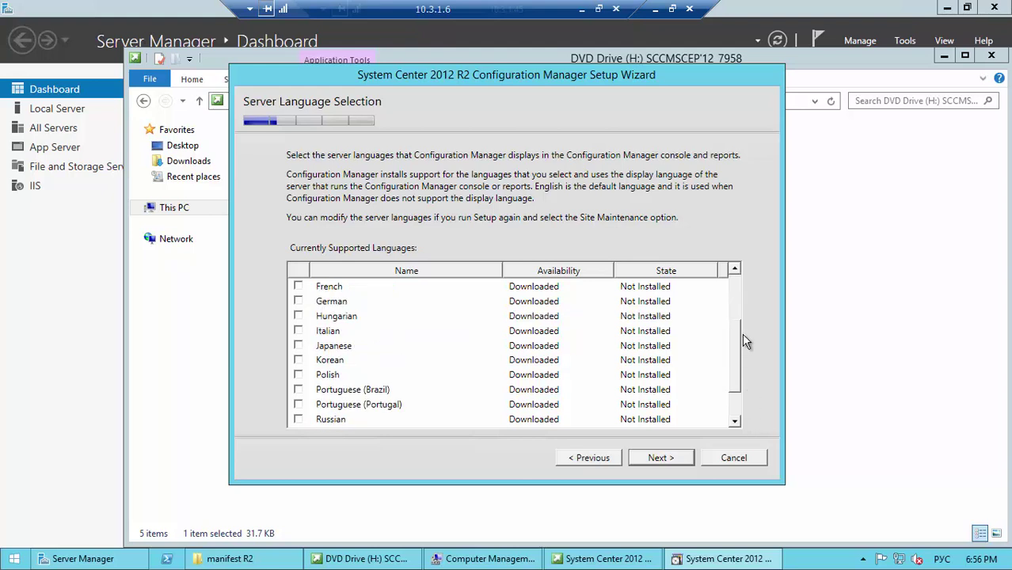
click(667, 460)
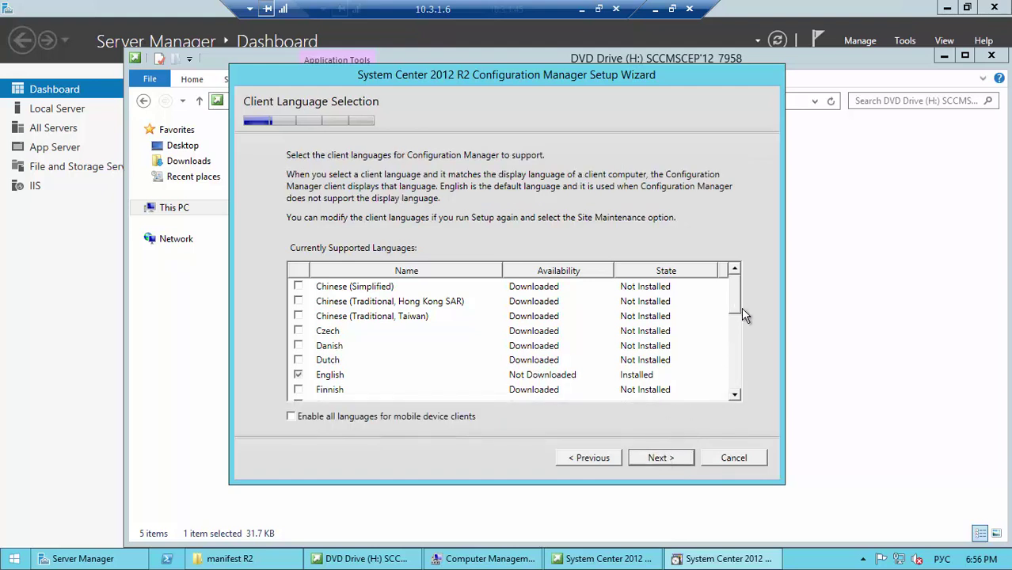
mouse_move(743, 314)
mouse_down()
mouse_move(743, 393)
mouse_move(731, 315)
mouse_up()
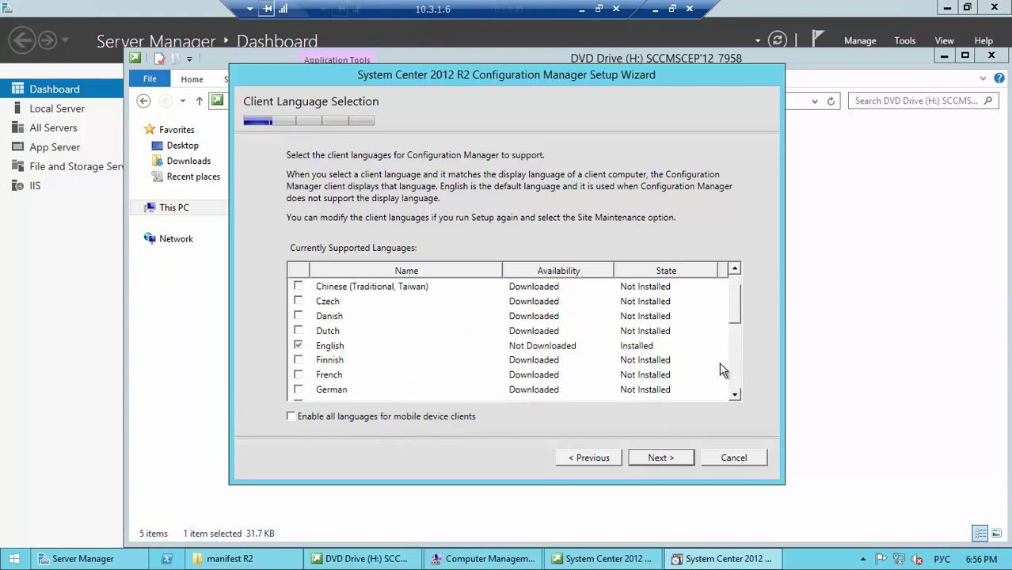
click(667, 458)
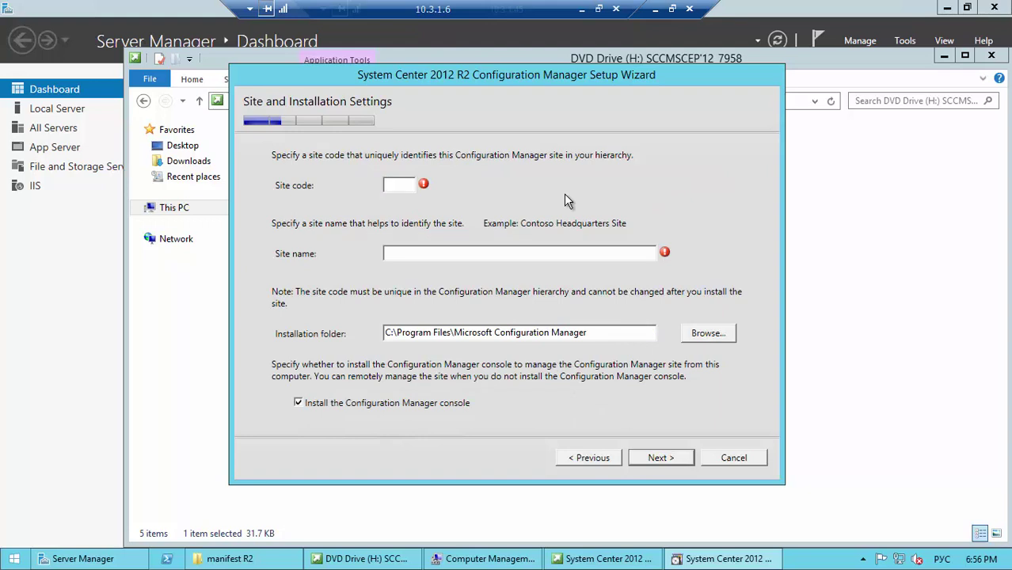
- Enter KK3 as the site code and Microsoft University 2014 as the site name
text(KK3)
click(635, 254)
text(Microsfo)
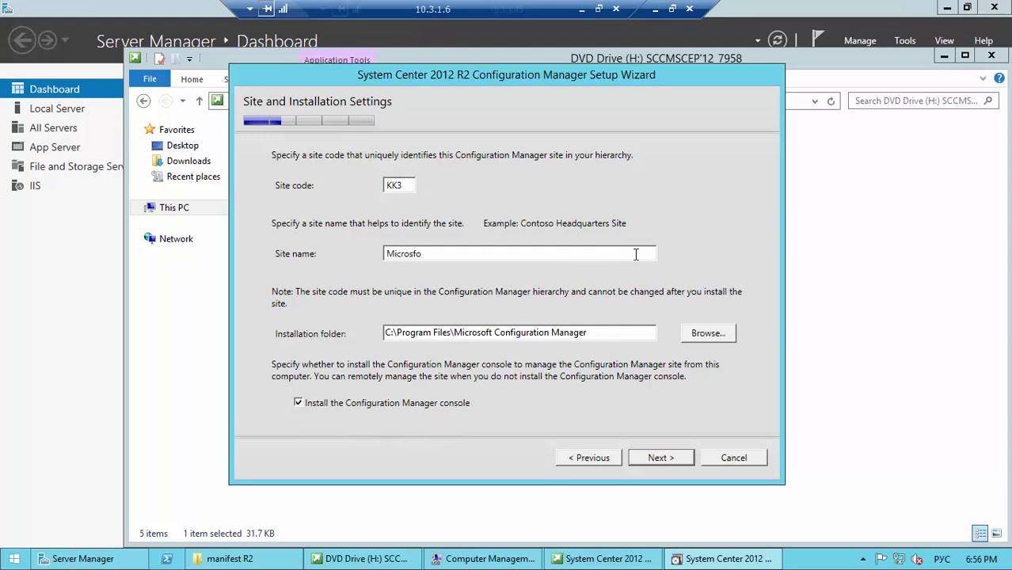
key(BackSpace)
key(BackSpace)
text(oft University 2014)
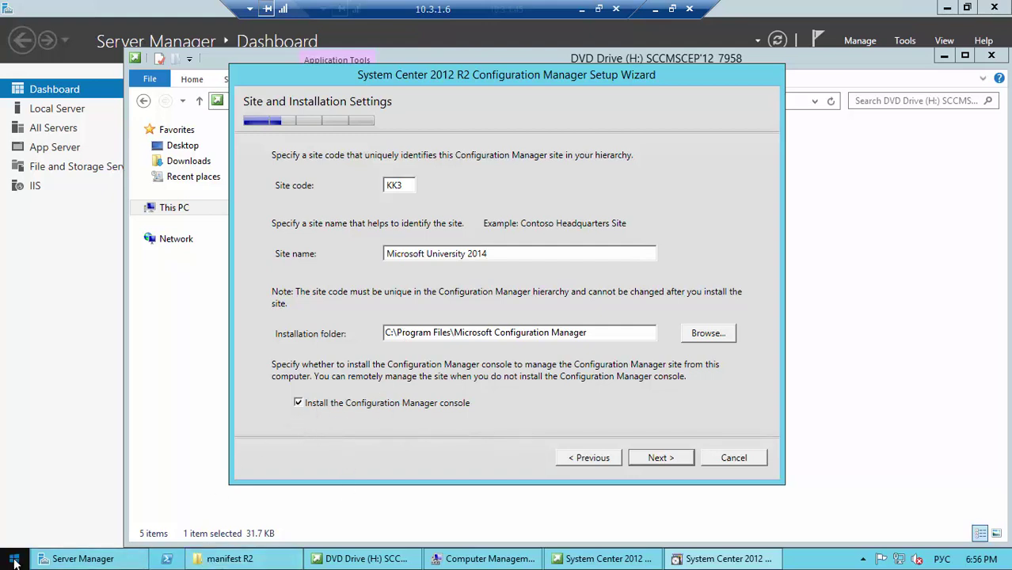
- Check the free space on the server's drives in File Explorer and return to the setup wizard
right_click(14, 560)
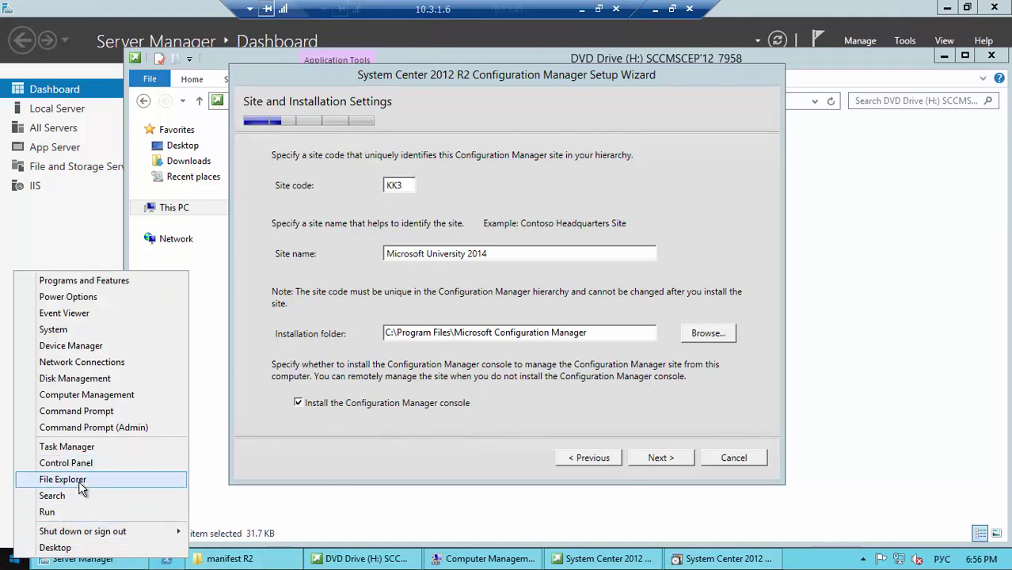
click(78, 481)
key(super+e)
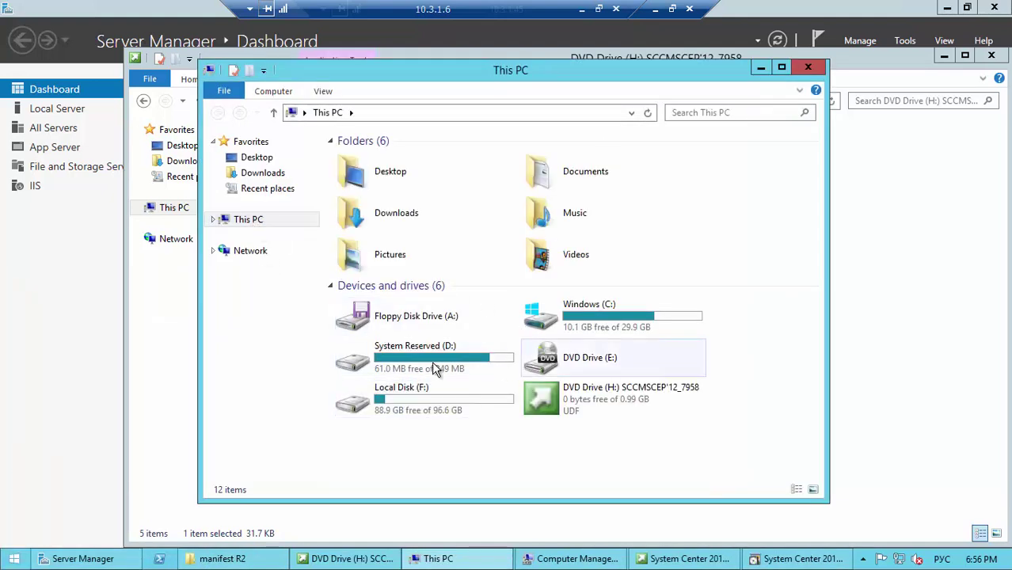
click(759, 71)
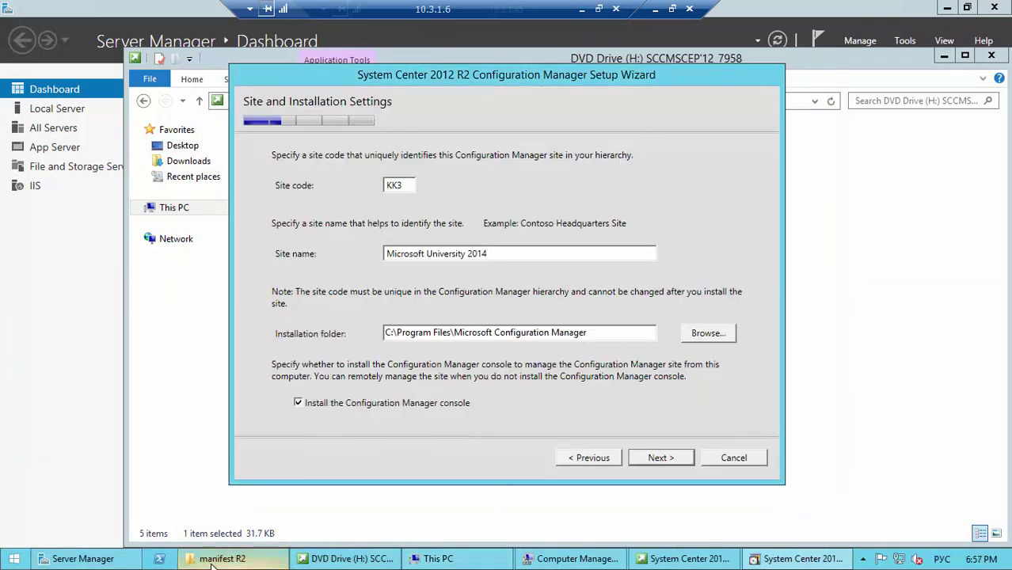
click(14, 559)
right_click(14, 559)
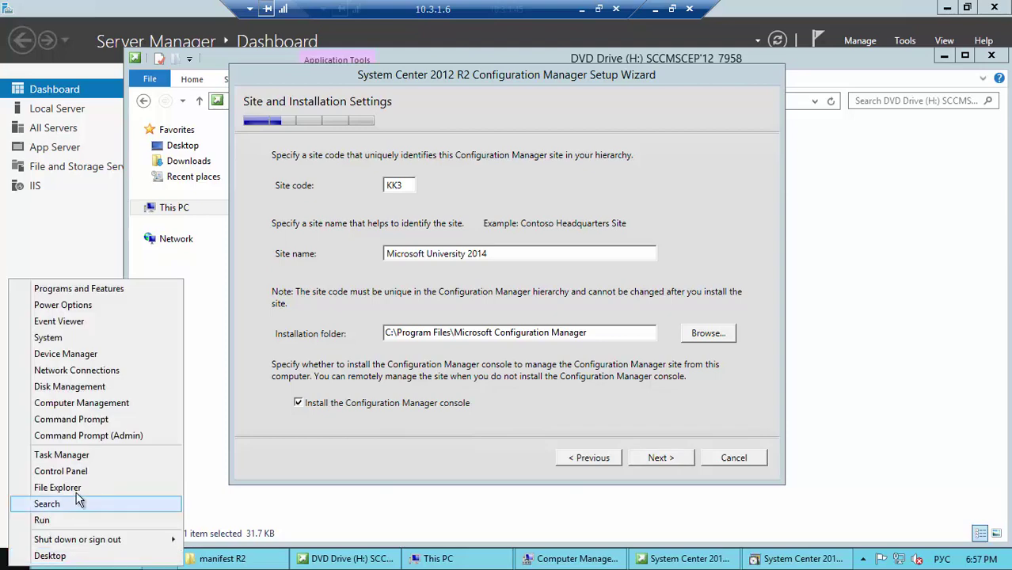
click(79, 484)
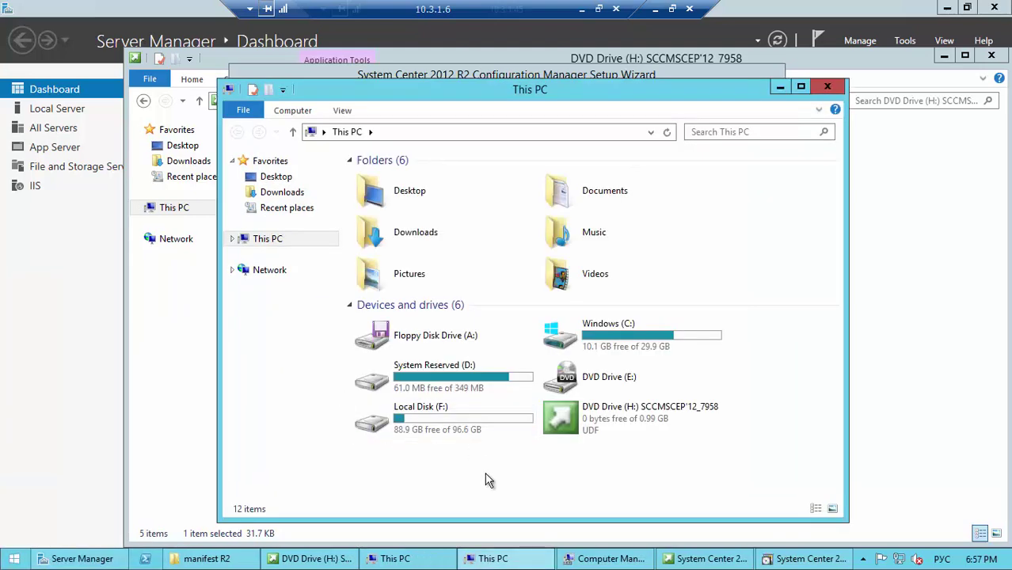
click(780, 88)
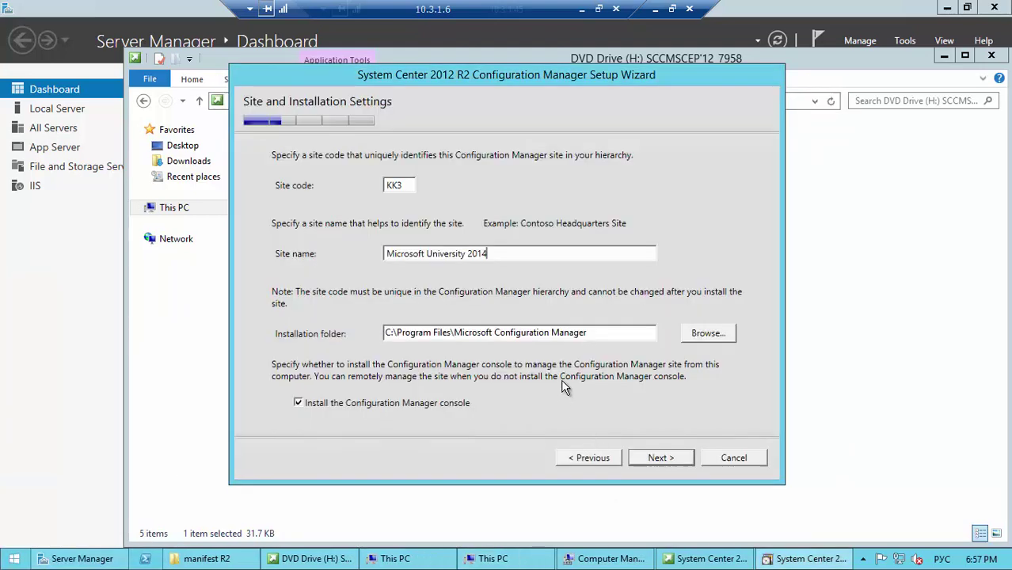
- Change the installation folder's drive to F:, keeping the rest of the path \Program Files\Microsoft Configuration Manager
click(612, 333)
key(Home)
key(Delete)
key(Delete)
text(F:)
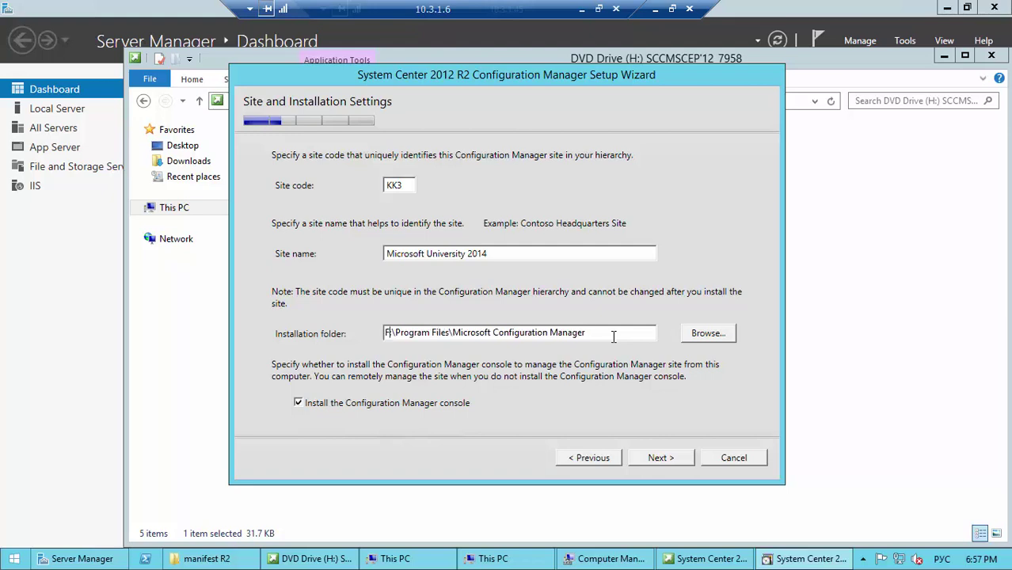
- Continue past the site settings, choose to install the primary site as a stand-alone site, and confirm the choice
click(677, 464)
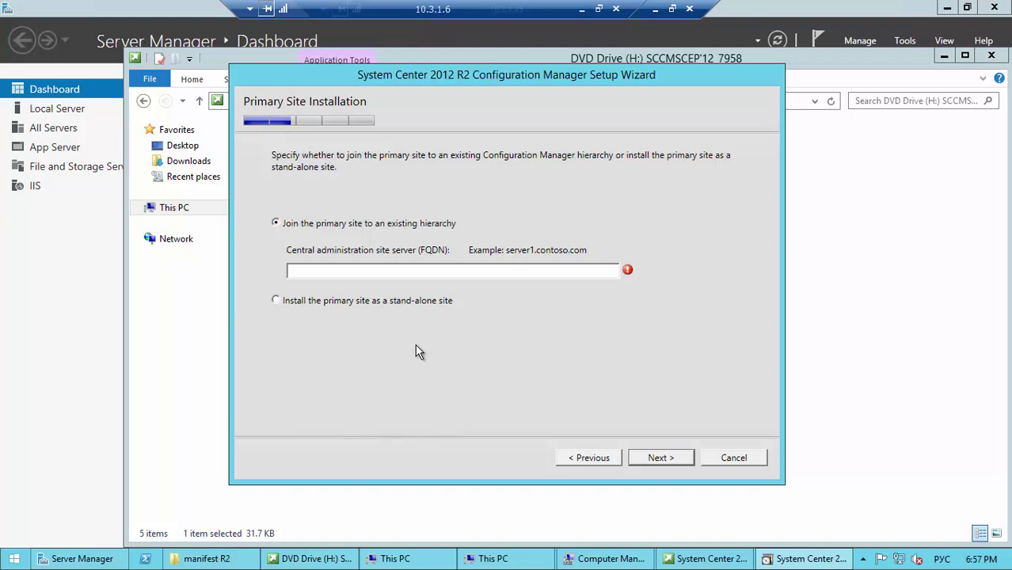
click(339, 309)
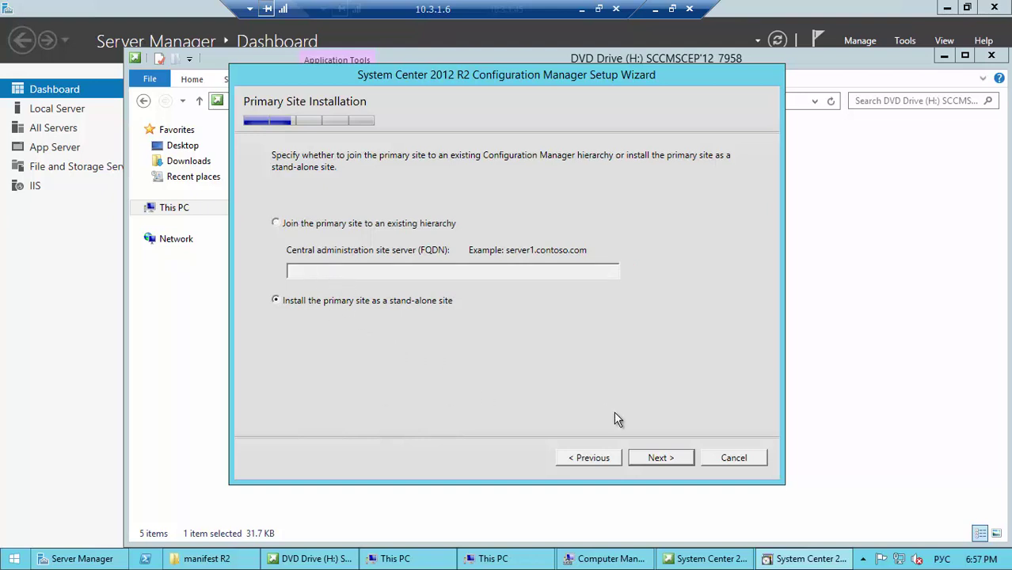
click(669, 457)
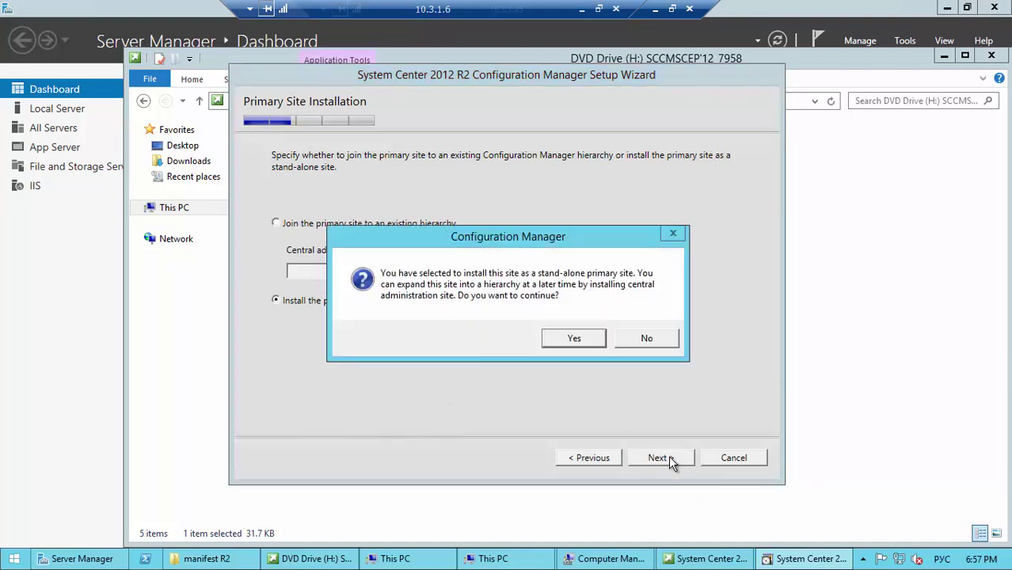
click(576, 336)
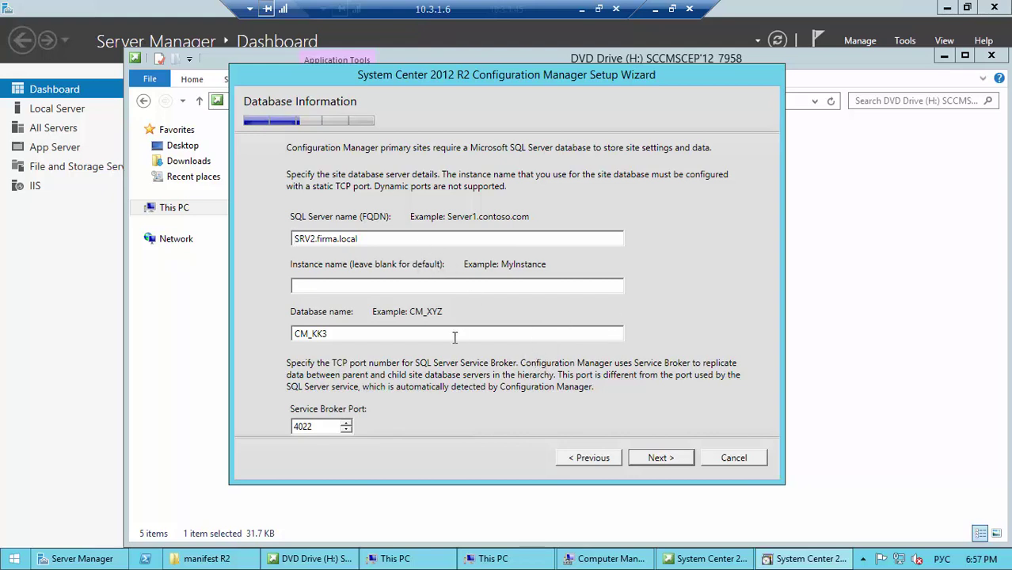
- Accept SQL Server SRV2.firma.local with database name CM_KK3 and keep the default data and log file paths
click(378, 336)
drag(335, 334, 311, 334)
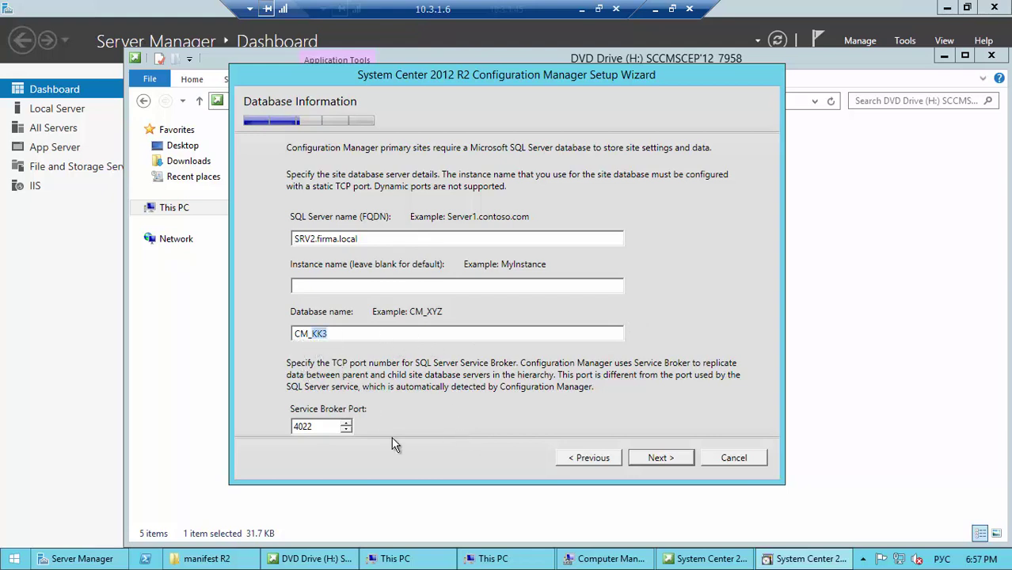
click(391, 334)
click(656, 467)
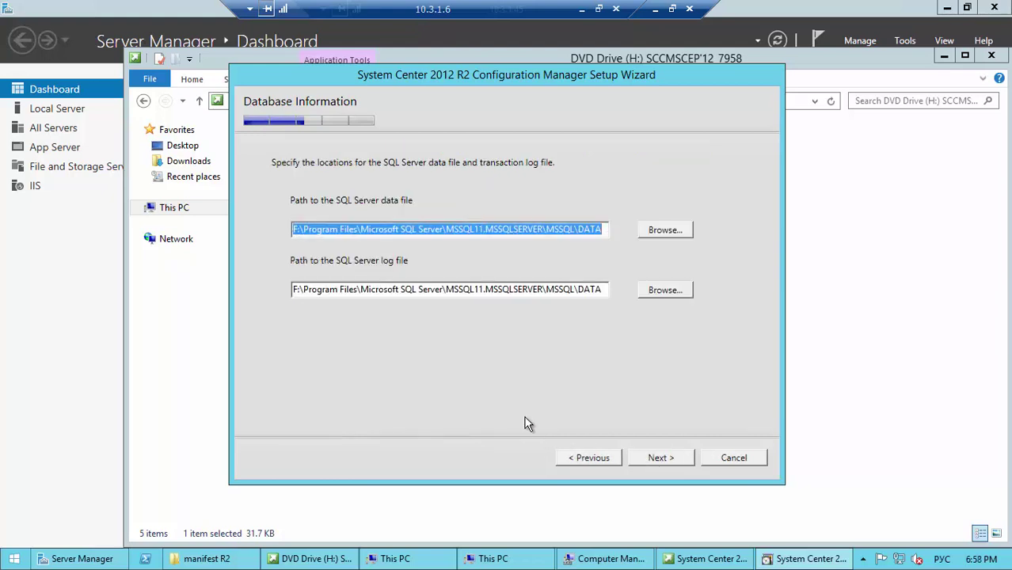
click(399, 229)
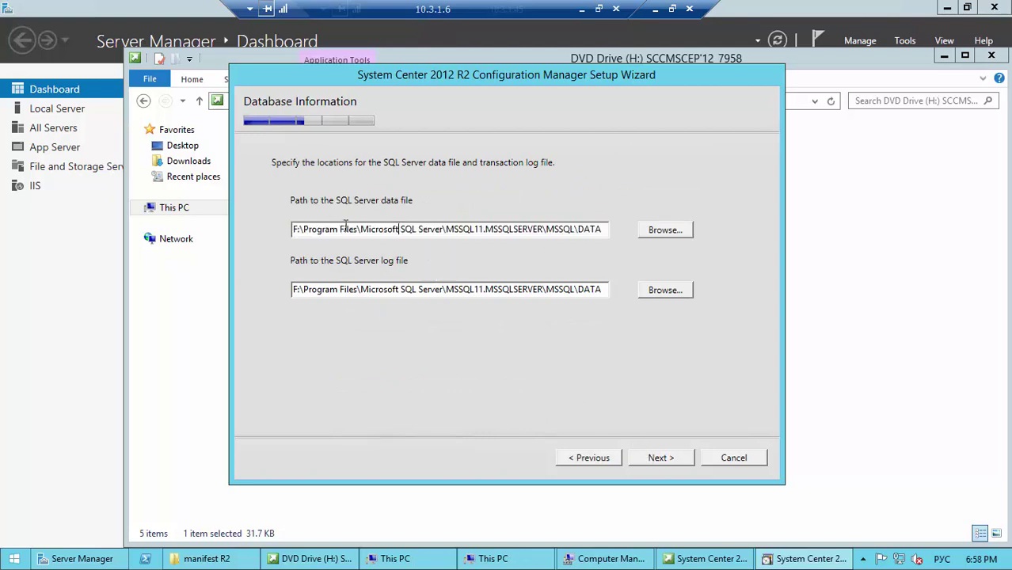
click(658, 458)
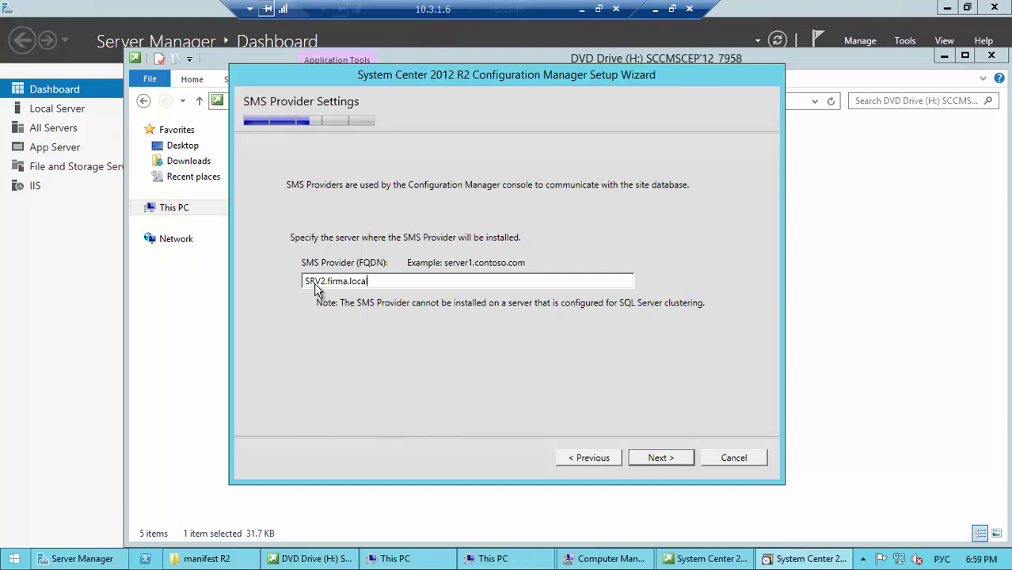
- Keep SRV2.firma.local as the SMS Provider and choose to configure the communication method on each site system role
click(660, 458)
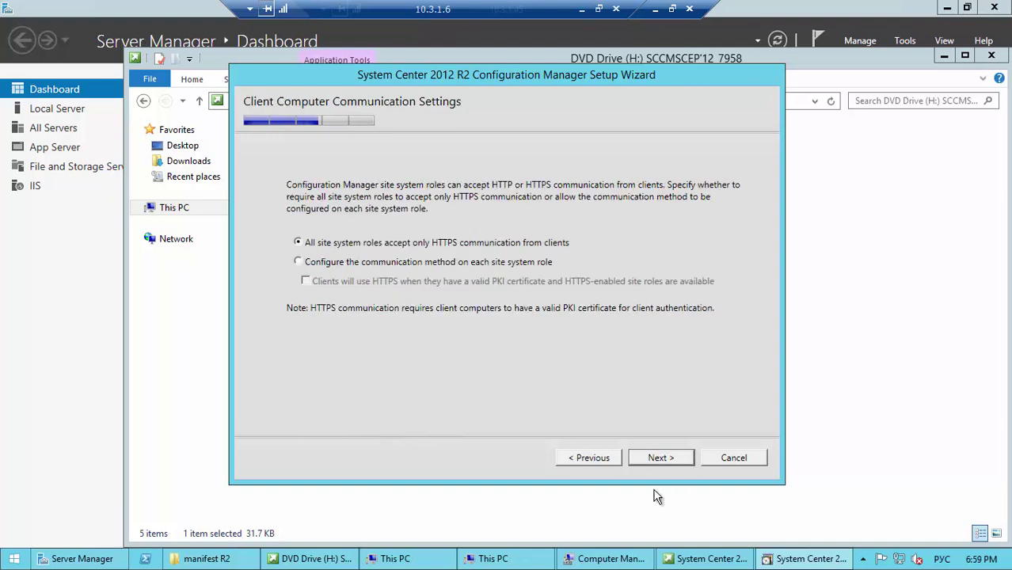
click(309, 261)
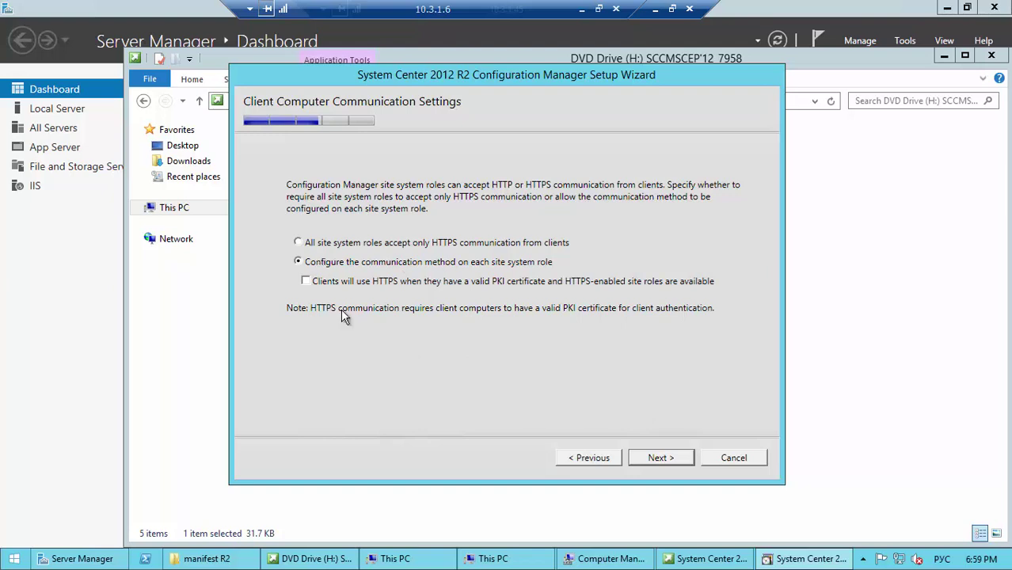
click(654, 458)
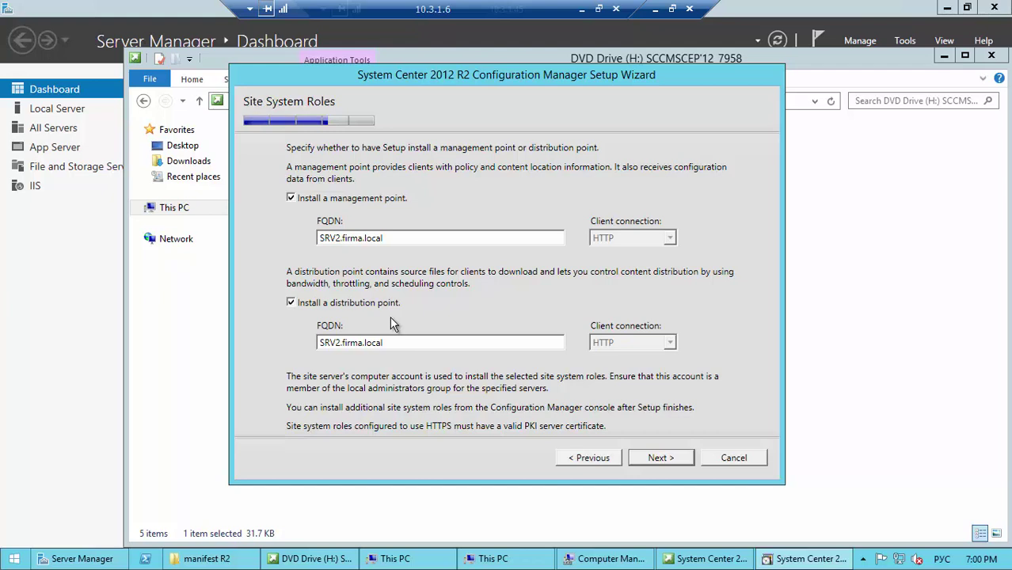
- Keep the management point and distribution point on SRV2.firma.local and decline joining the Customer Experience Improvement Program
click(661, 459)
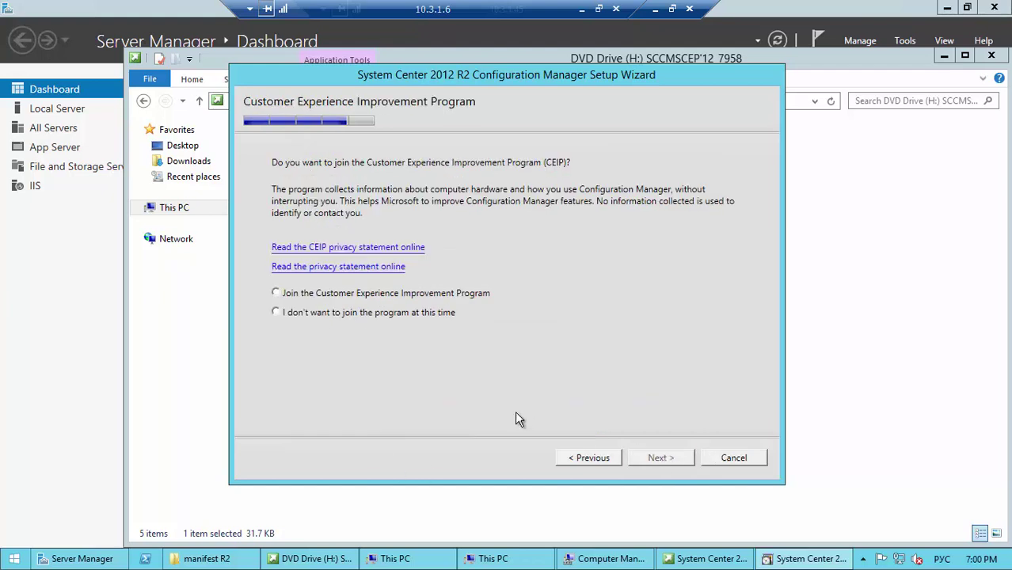
click(440, 312)
click(662, 458)
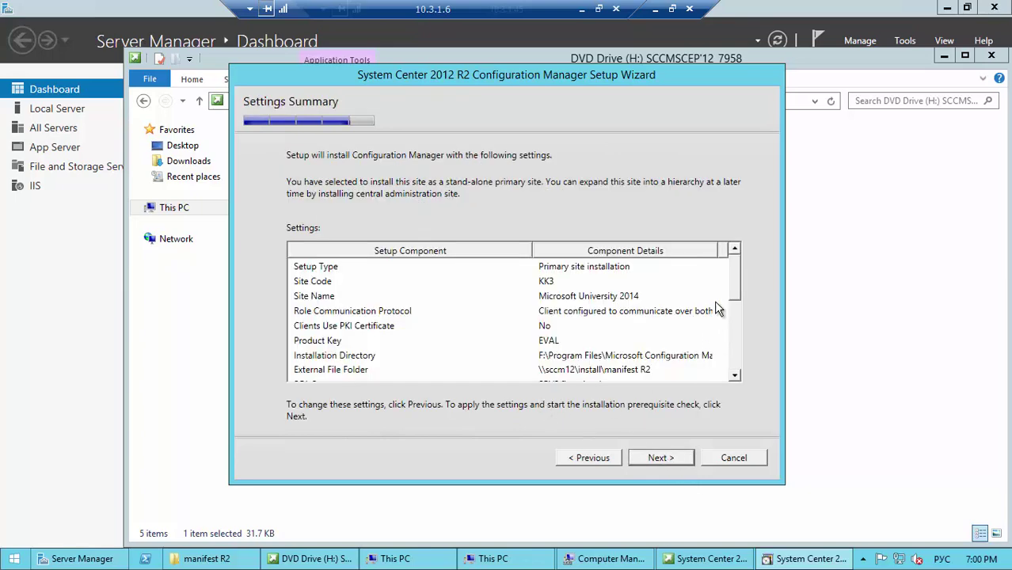
- Accept the settings summary to run the prerequisite check, and read the details of the SQL Server service running account item
mouse_move(734, 280)
mouse_down()
mouse_move(746, 366)
mouse_move(736, 265)
mouse_up()
click(662, 459)
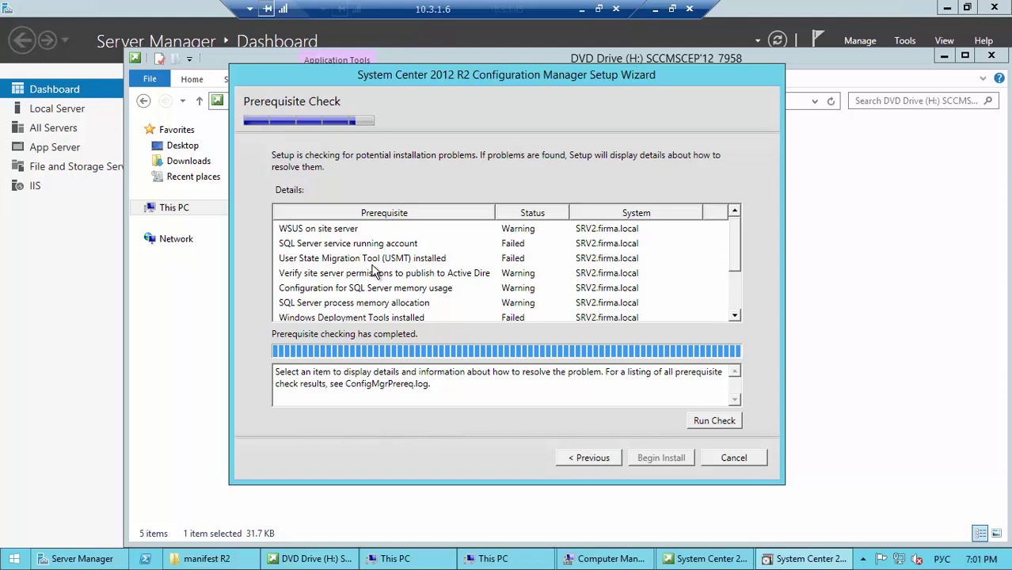
click(319, 246)
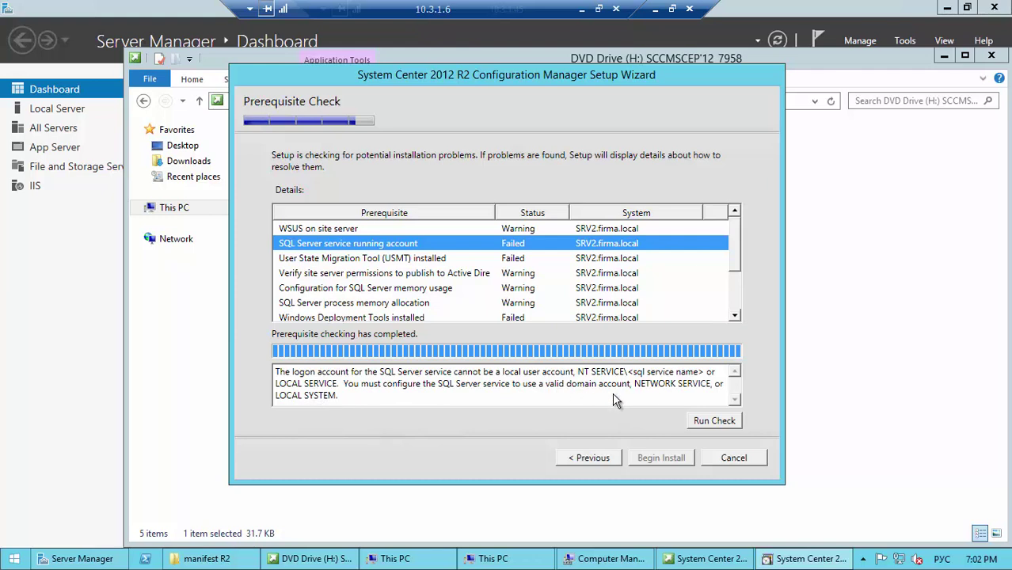
- Open Computer Management maximized and show its Services list in the standard view
right_click(24, 563)
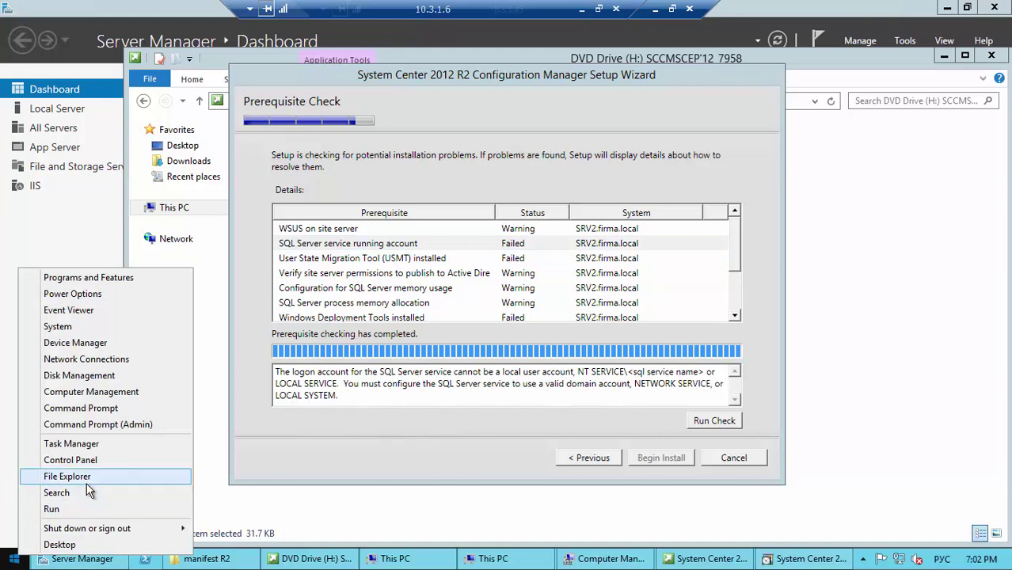
click(92, 391)
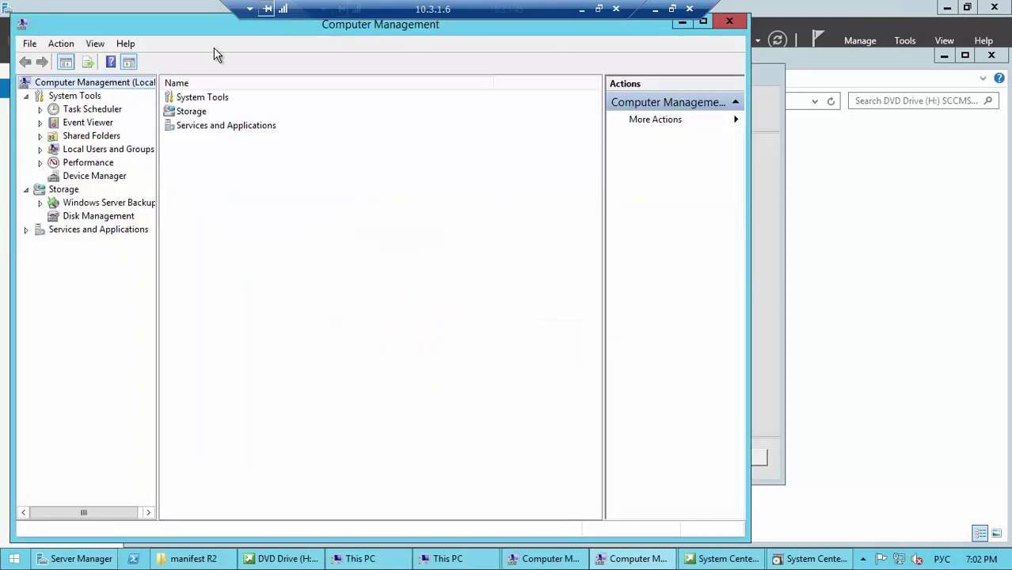
double_click(197, 27)
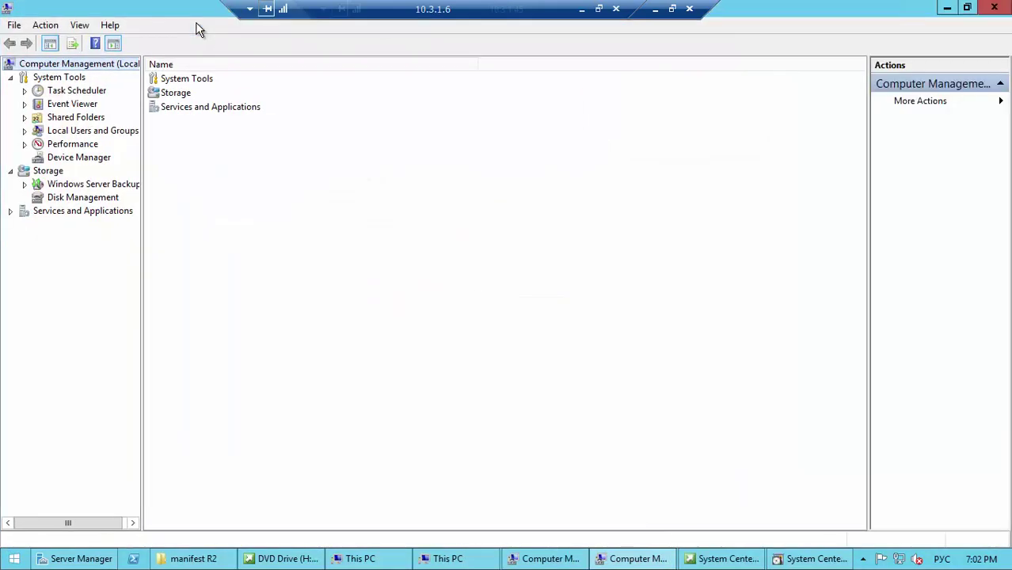
click(10, 212)
click(63, 251)
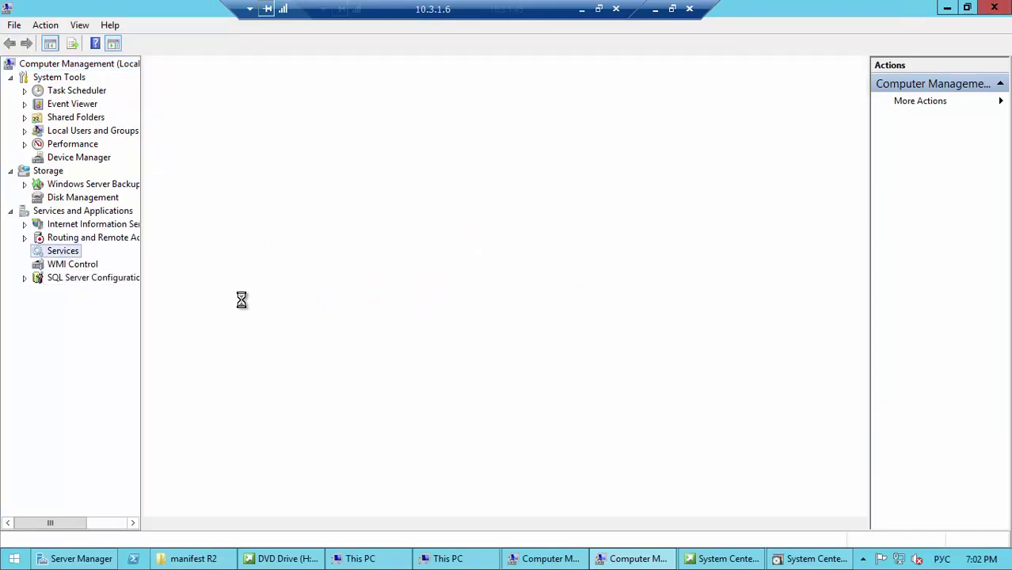
click(225, 524)
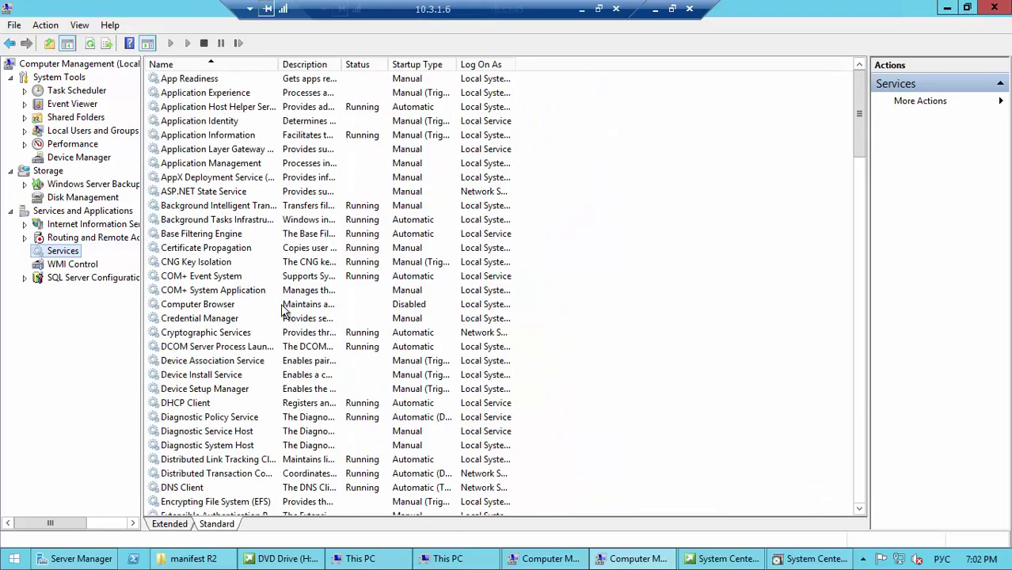
- Set the SQL Server (MSSQLSERVER) service to log on with the Local System account and restart the service
double_click(281, 64)
click(233, 292)
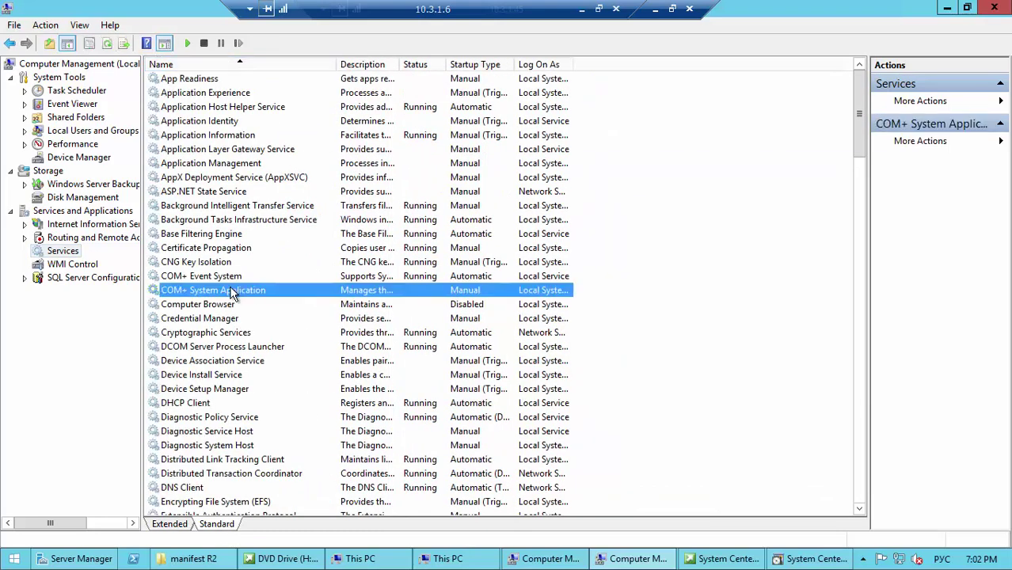
text(sql)
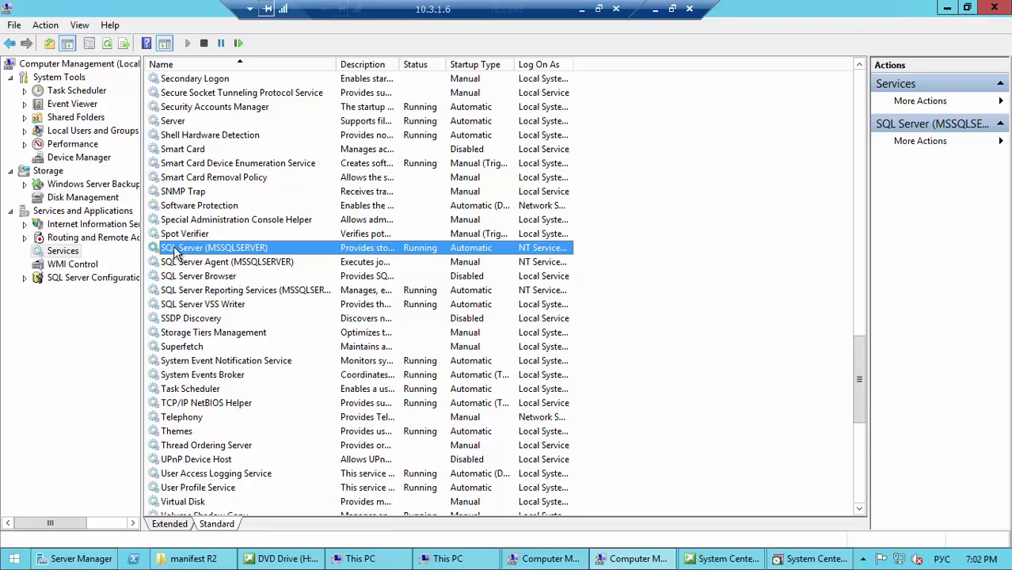
double_click(202, 249)
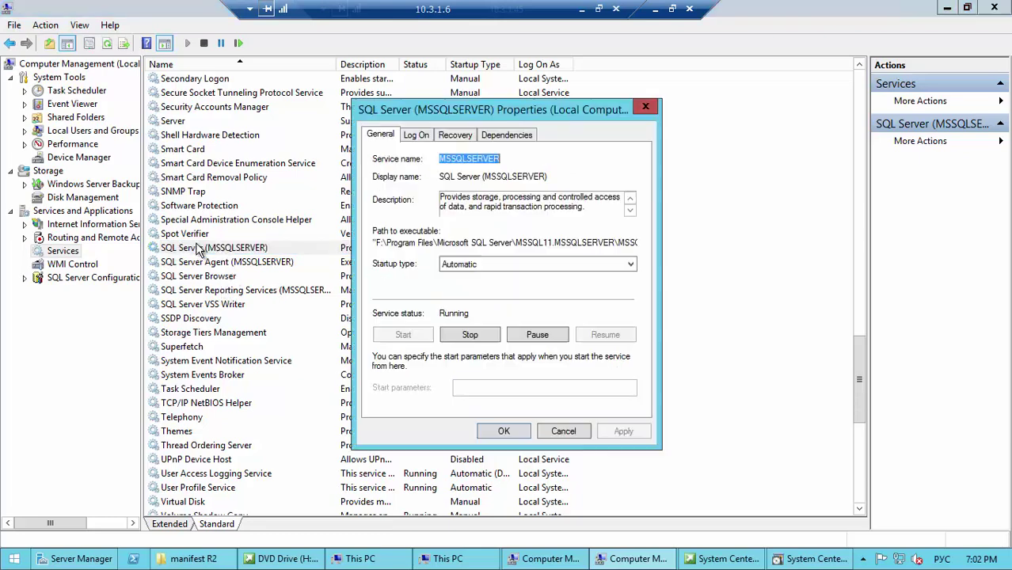
click(416, 135)
click(391, 177)
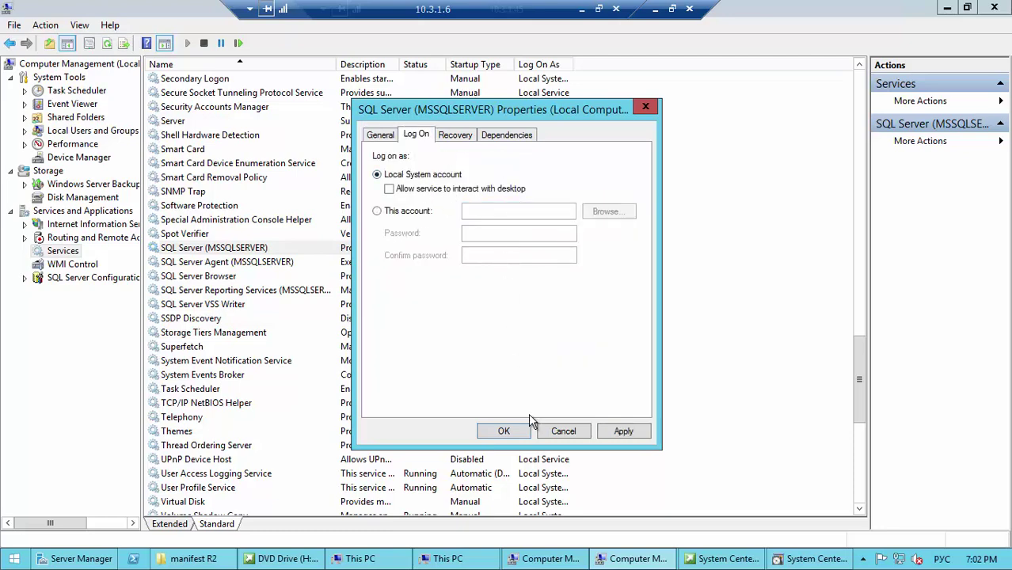
click(508, 431)
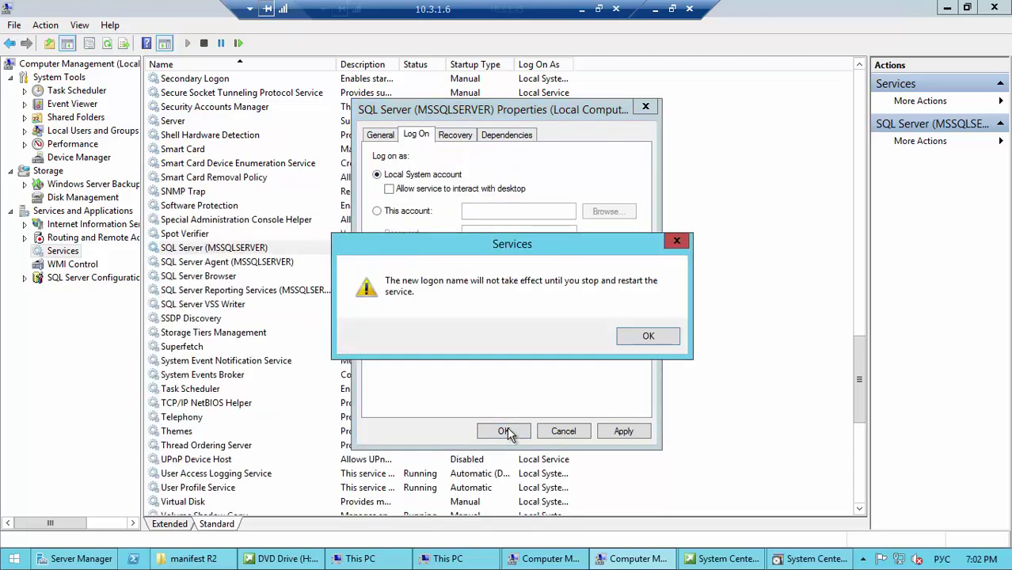
click(665, 341)
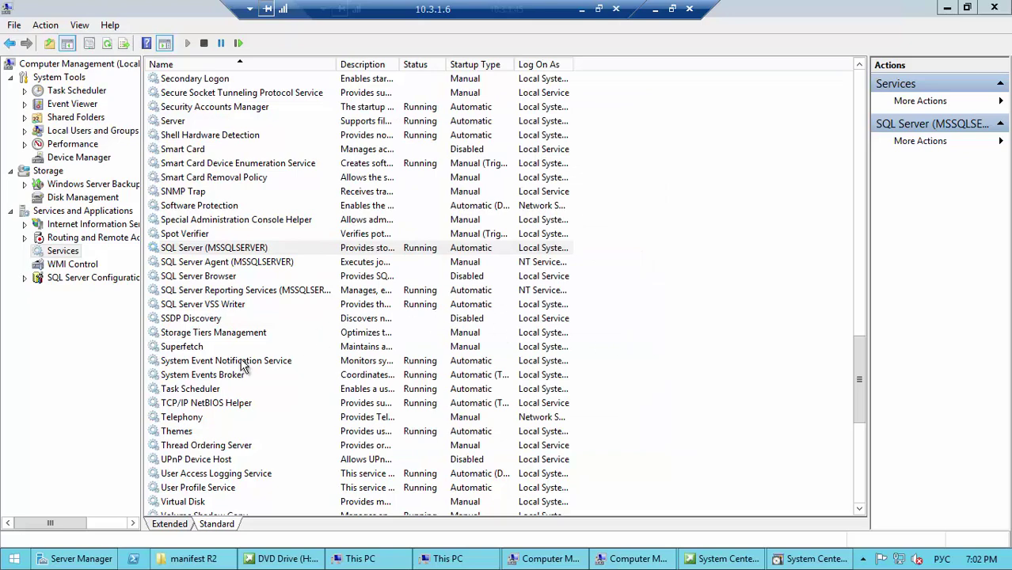
click(238, 43)
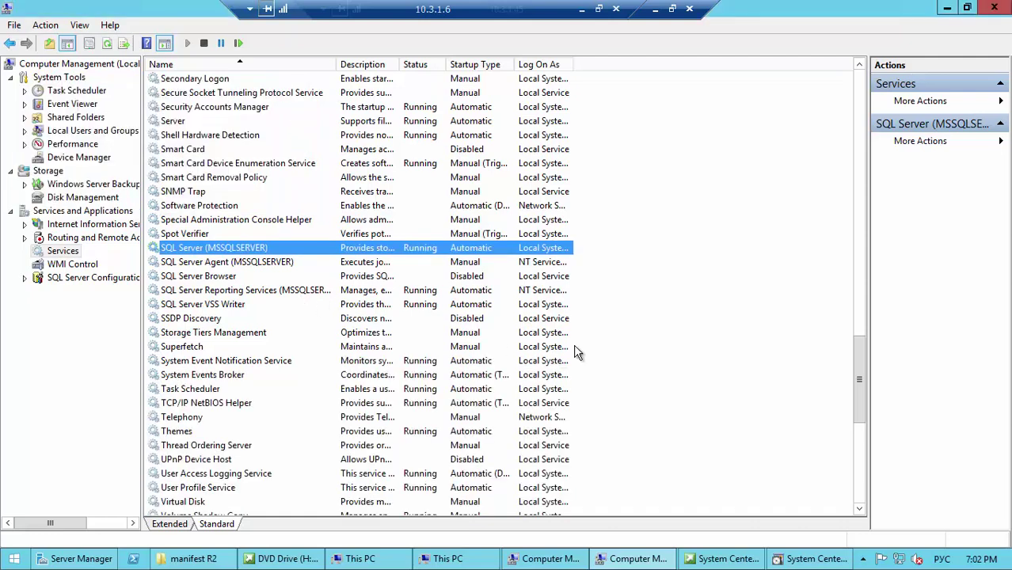
- Return to the setup wizard and examine the prerequisite details for User State Migration Tool, Windows Deployment Tools and Windows Preinstallation Environment
click(798, 560)
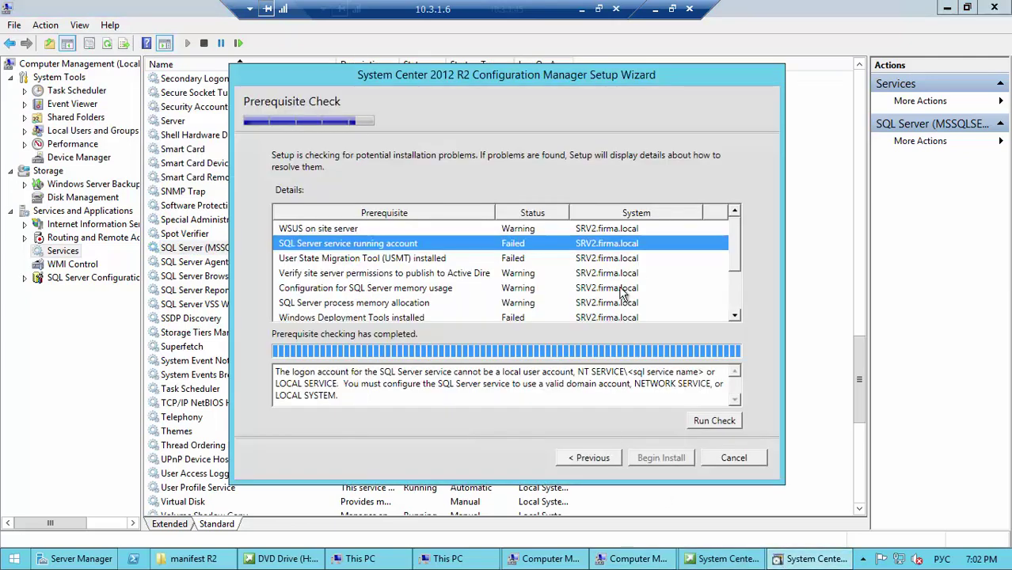
click(431, 260)
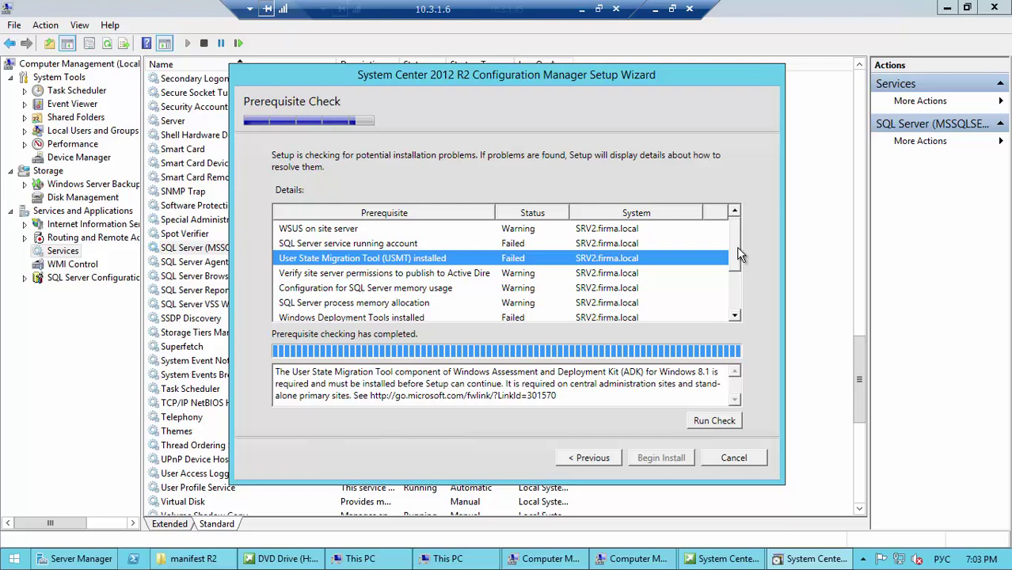
scroll(730, 222, down, 1)
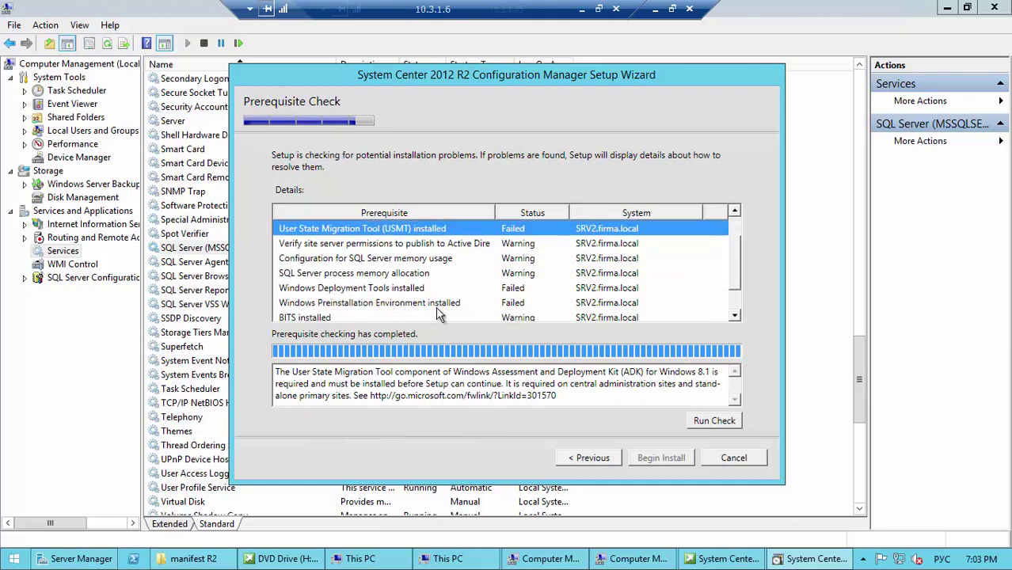
click(391, 289)
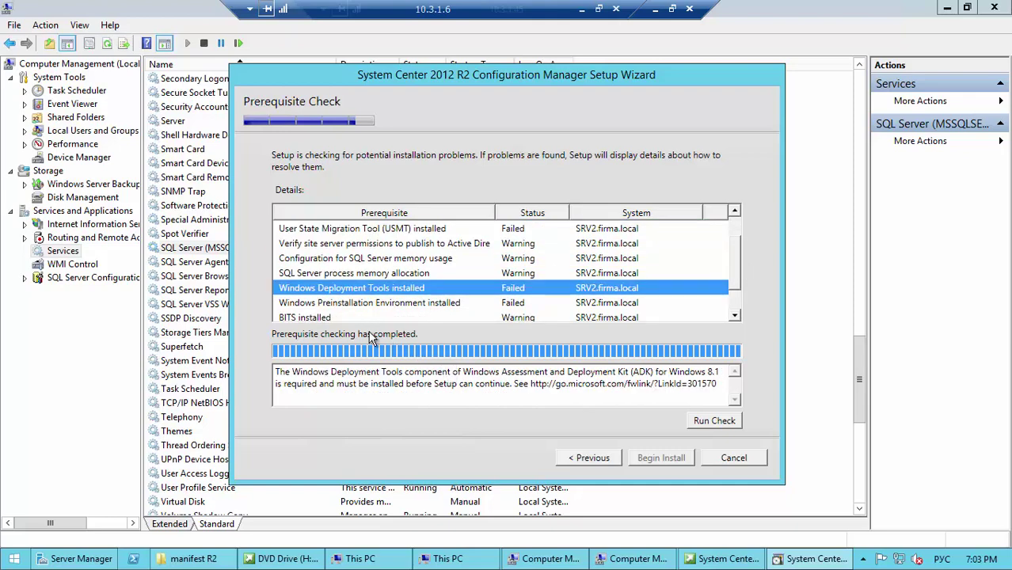
click(406, 302)
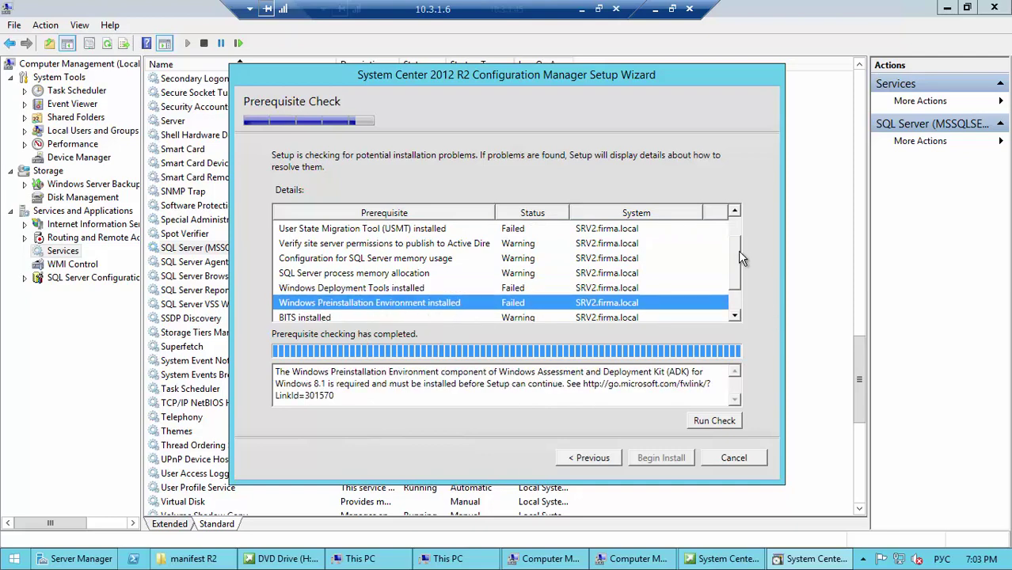
drag(738, 250, 739, 275)
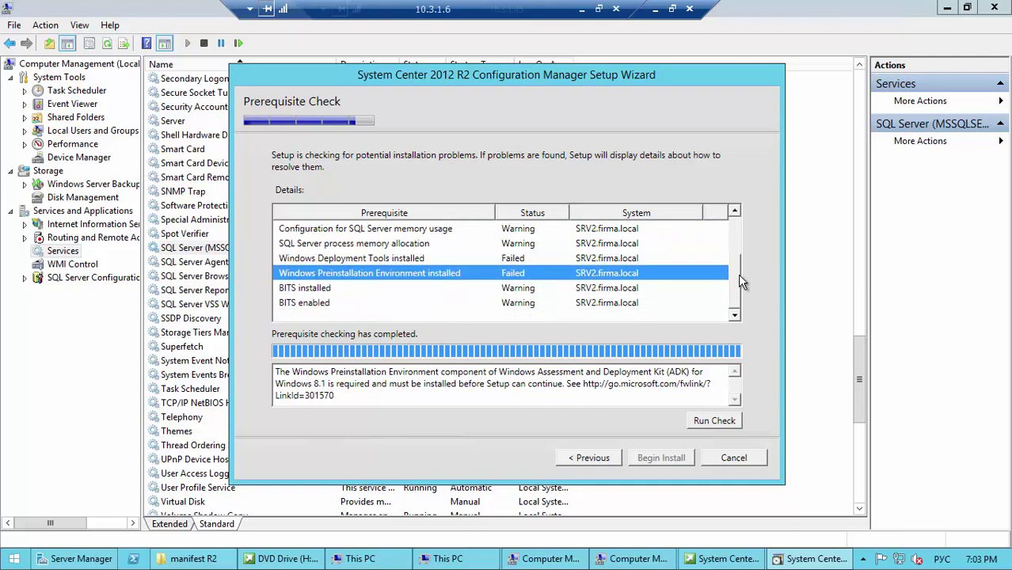
- Start adksetup from the Windows ADK for Windows 8.1 Update1 folder on Local Disk (F:)
click(194, 559)
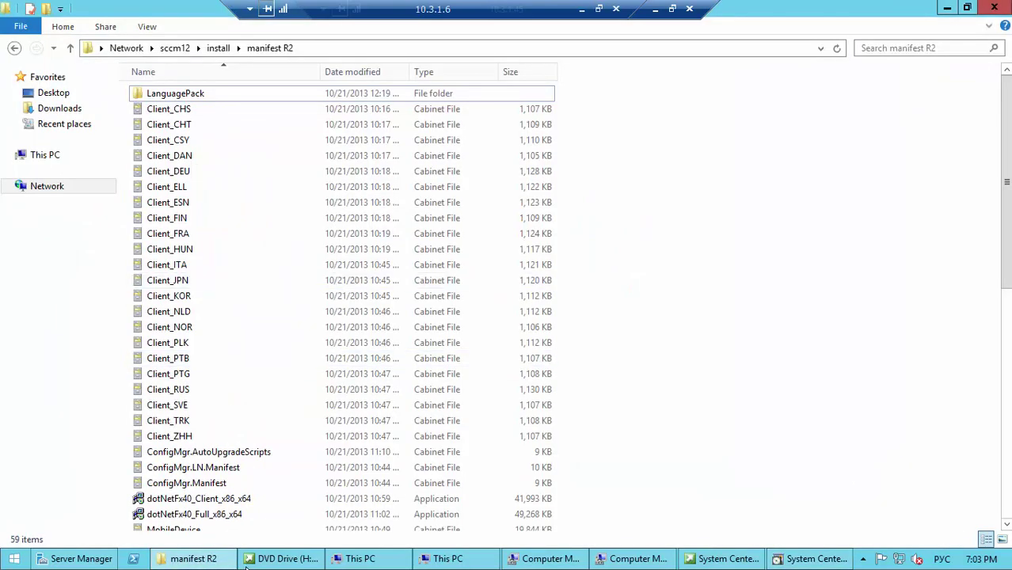
right_click(11, 560)
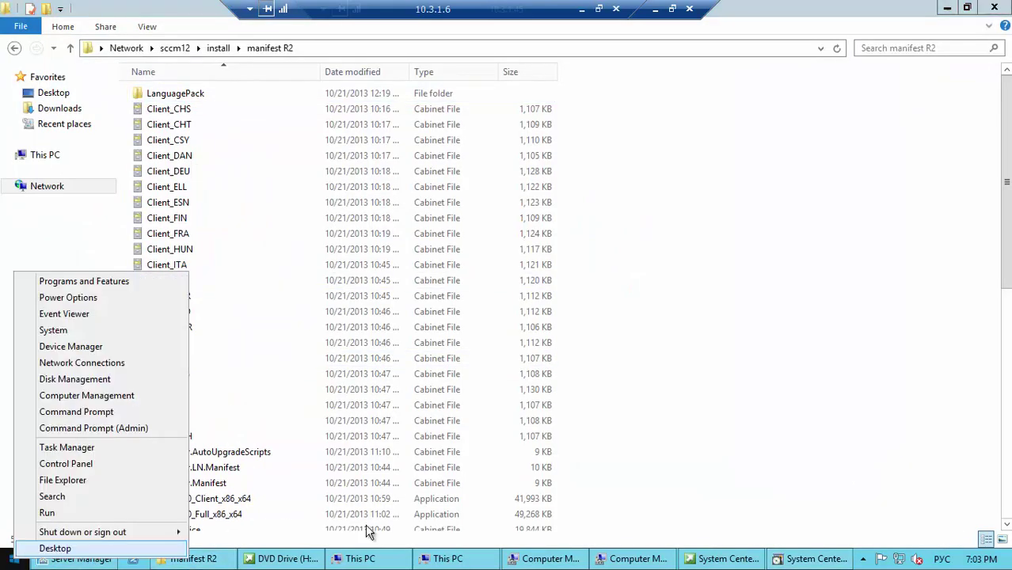
click(448, 558)
double_click(459, 417)
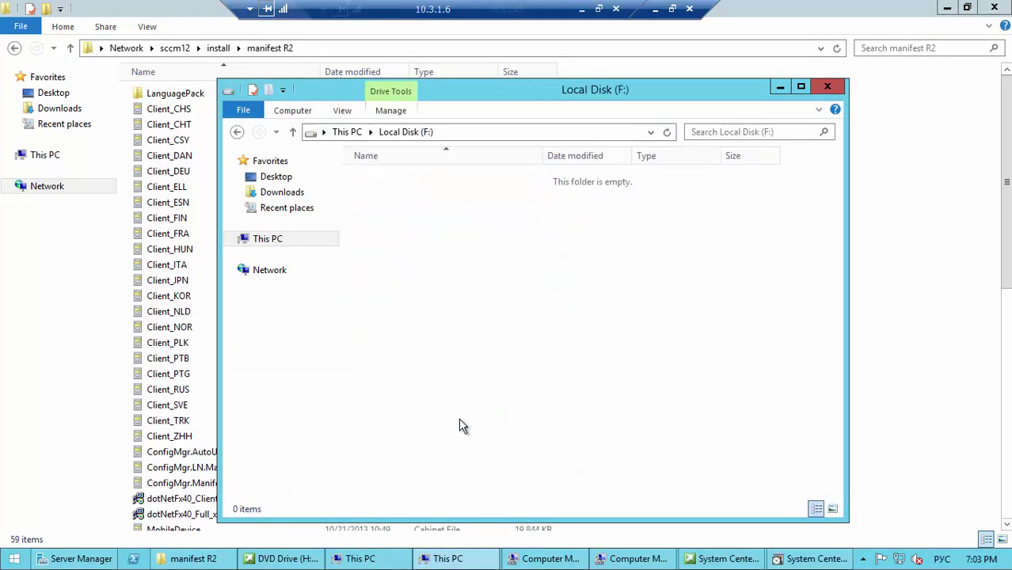
double_click(404, 210)
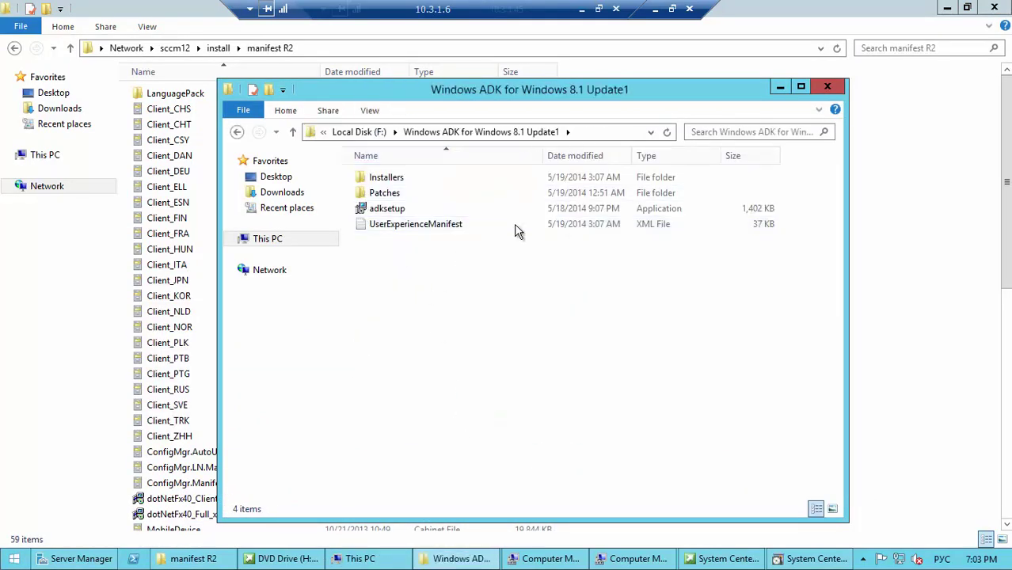
double_click(388, 210)
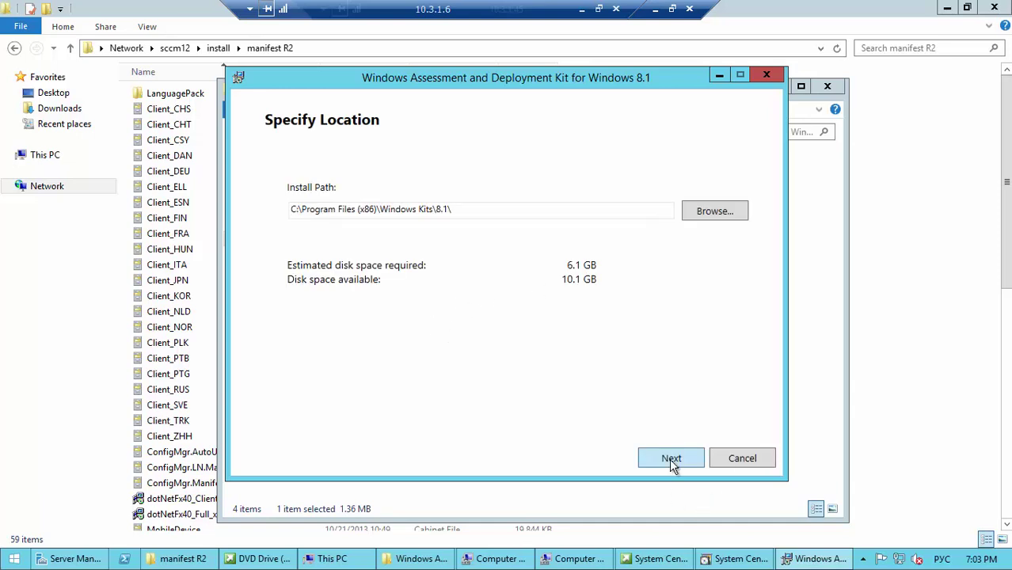
- Keep the default install path, decline to join the Customer Experience Improvement Program and accept the kit's license agreement
key(Return)
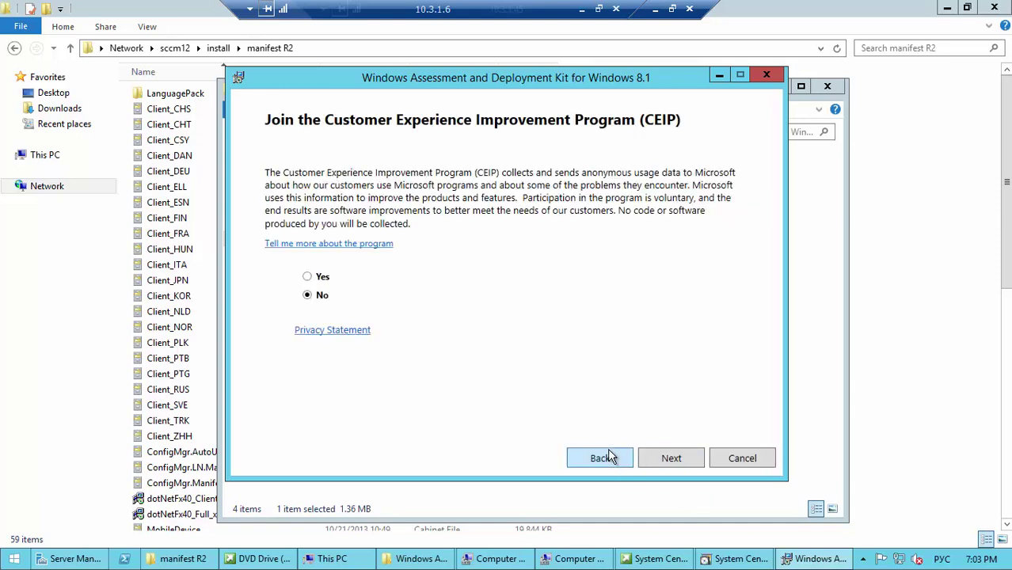
click(683, 458)
click(670, 467)
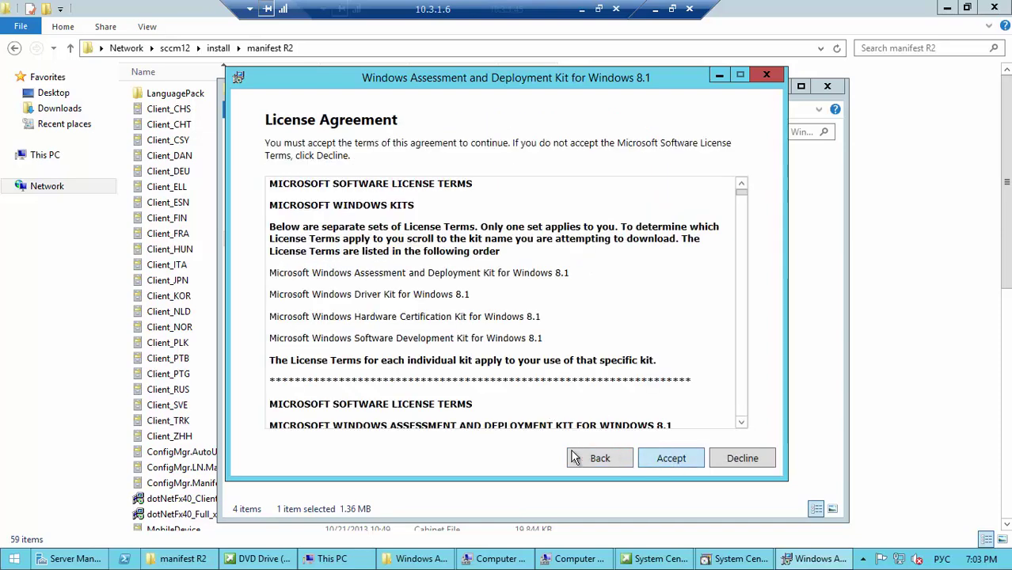
- Install only the Deployment Tools, Windows Preinstallation Environment and User State Migration Tool features, clearing all other features of the kit
click(292, 164)
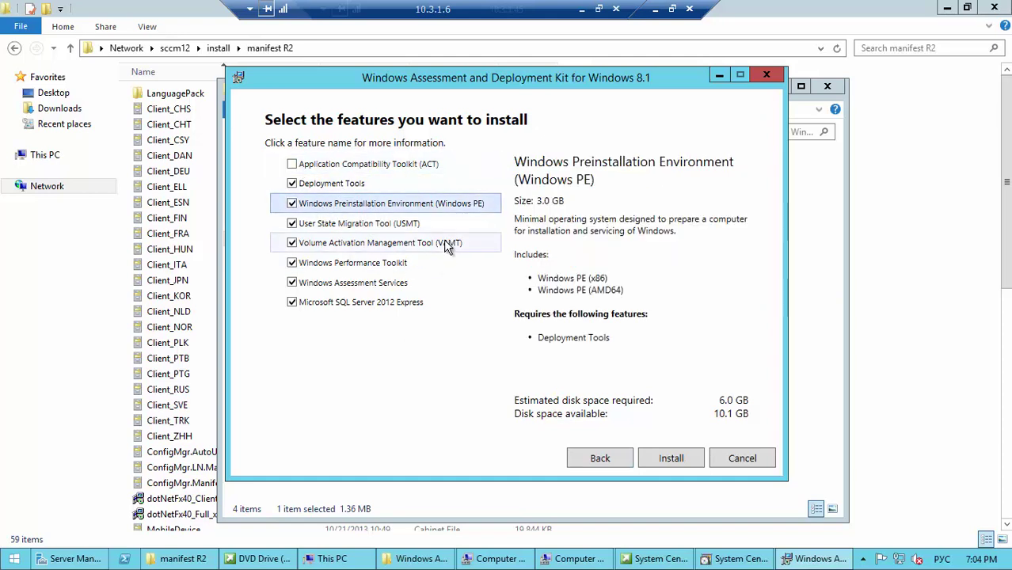
click(336, 225)
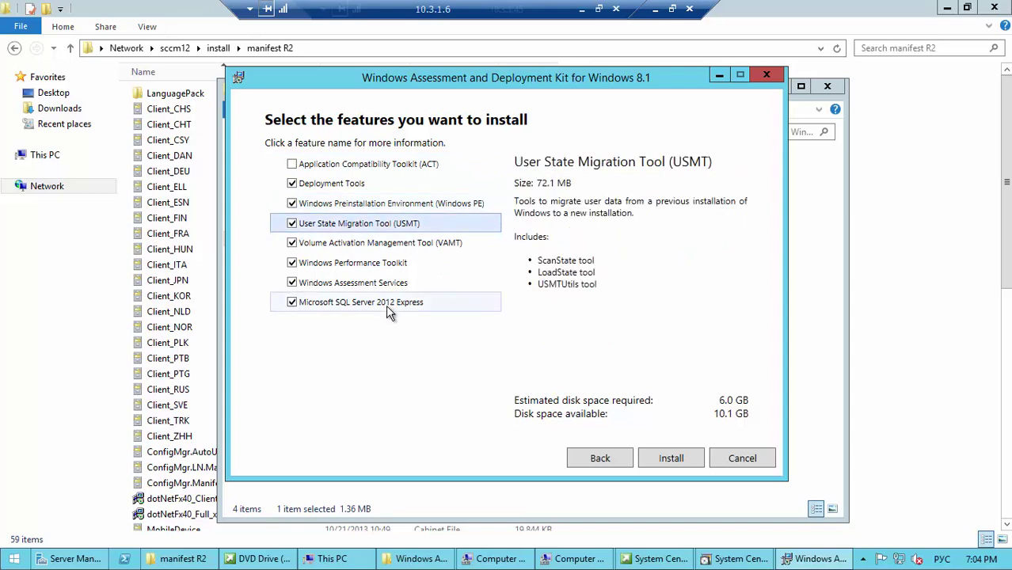
click(292, 243)
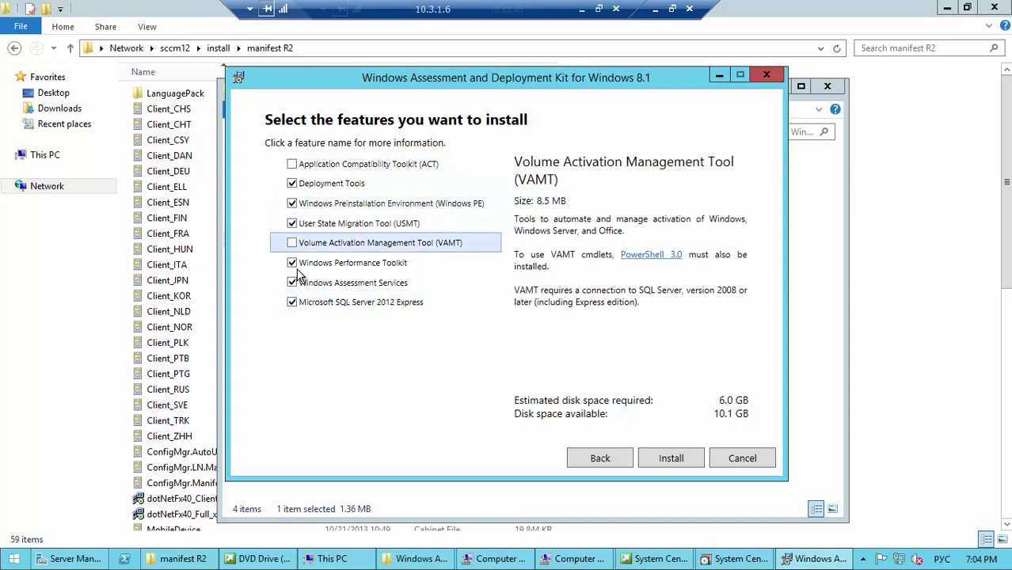
click(292, 282)
click(292, 302)
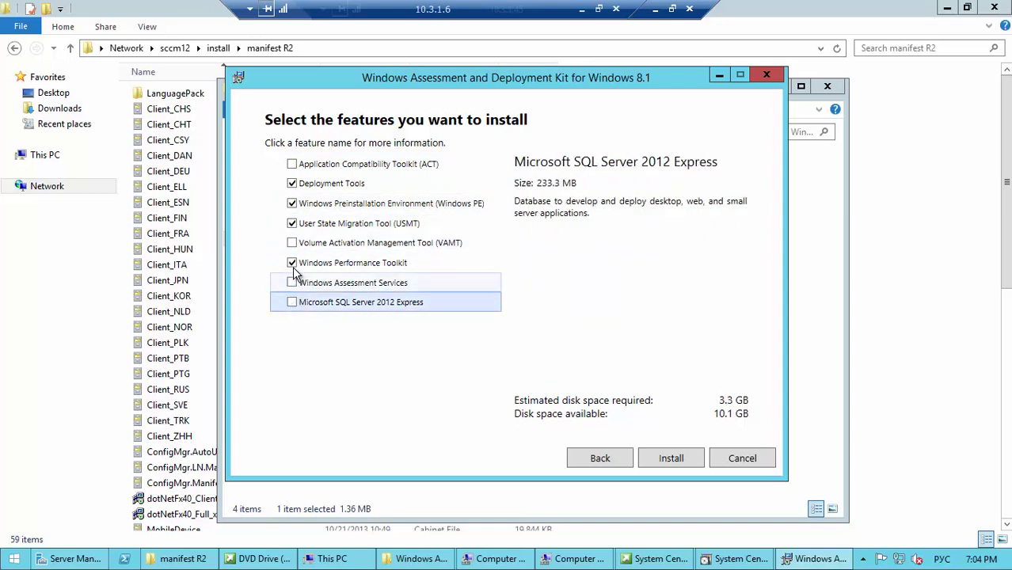
click(293, 262)
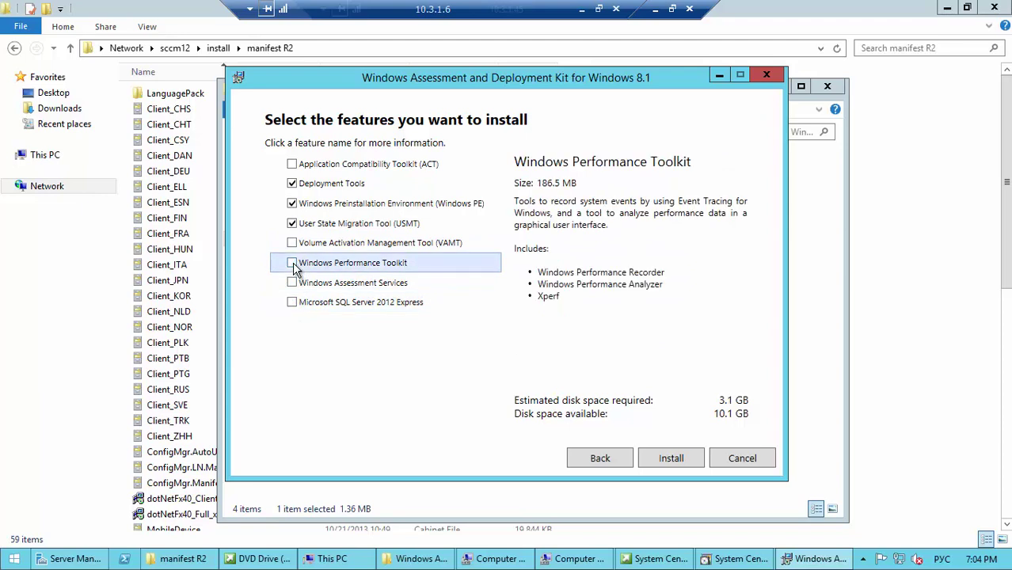
click(678, 462)
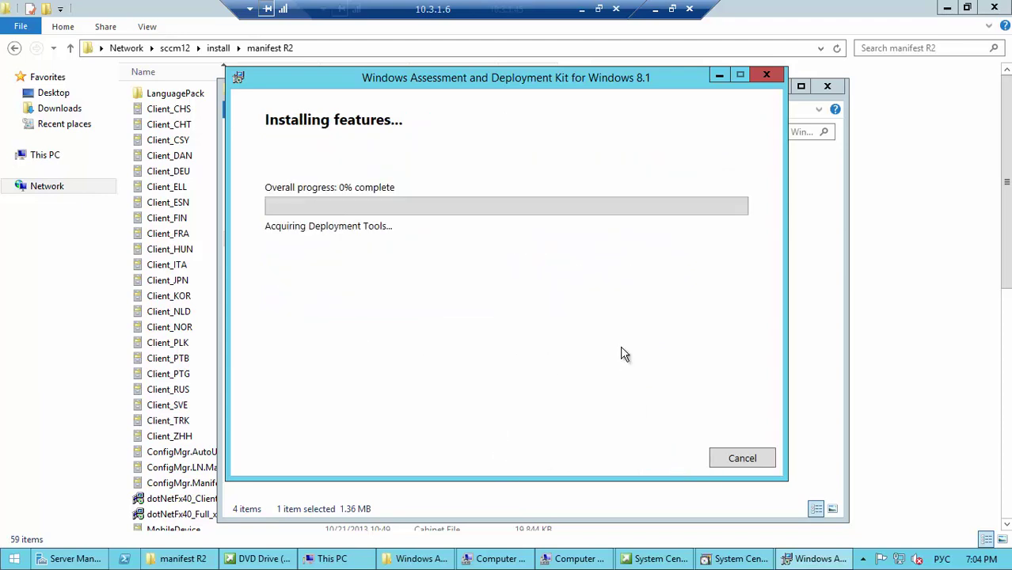
- Return to the Configuration Manager setup wizard and read the details for WSUS on site server and site server permissions to publish to Active Directory
click(751, 563)
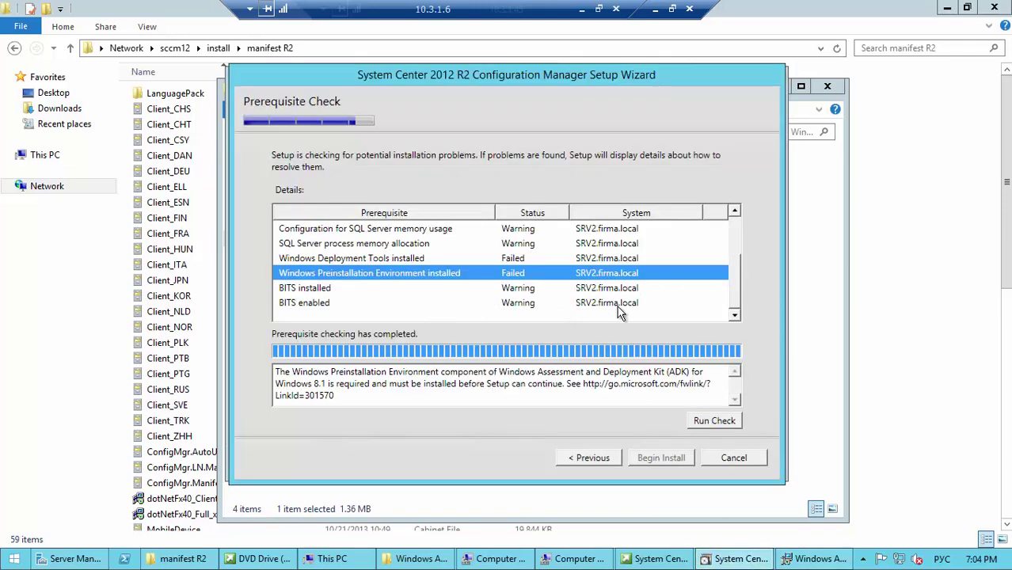
drag(738, 310, 739, 255)
click(420, 229)
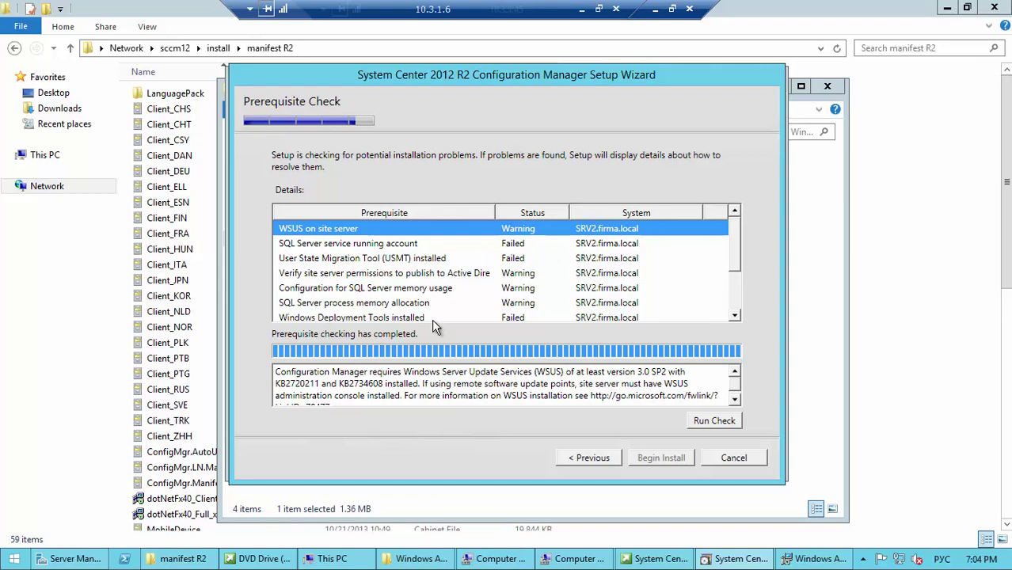
click(435, 276)
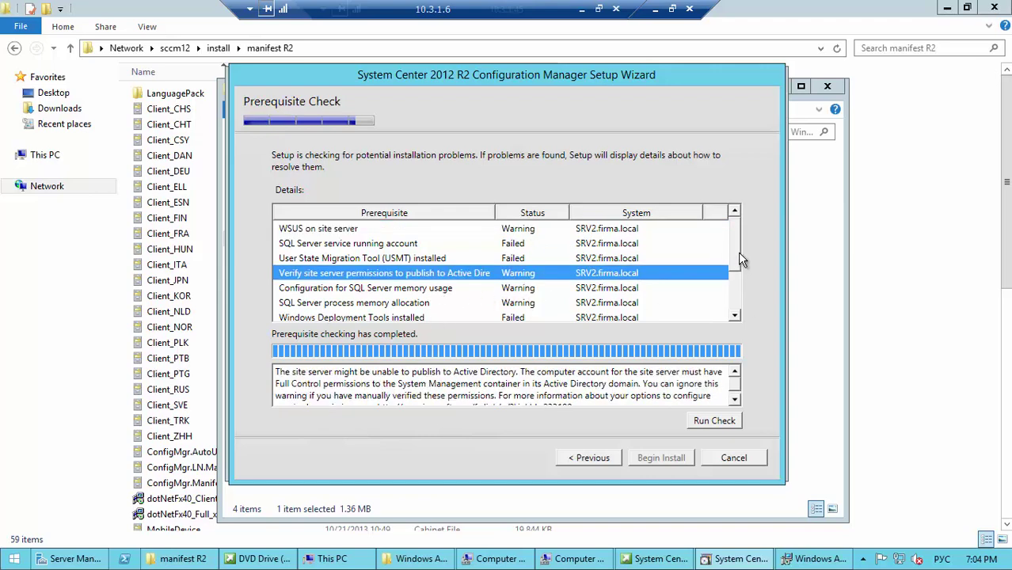
drag(736, 252, 736, 267)
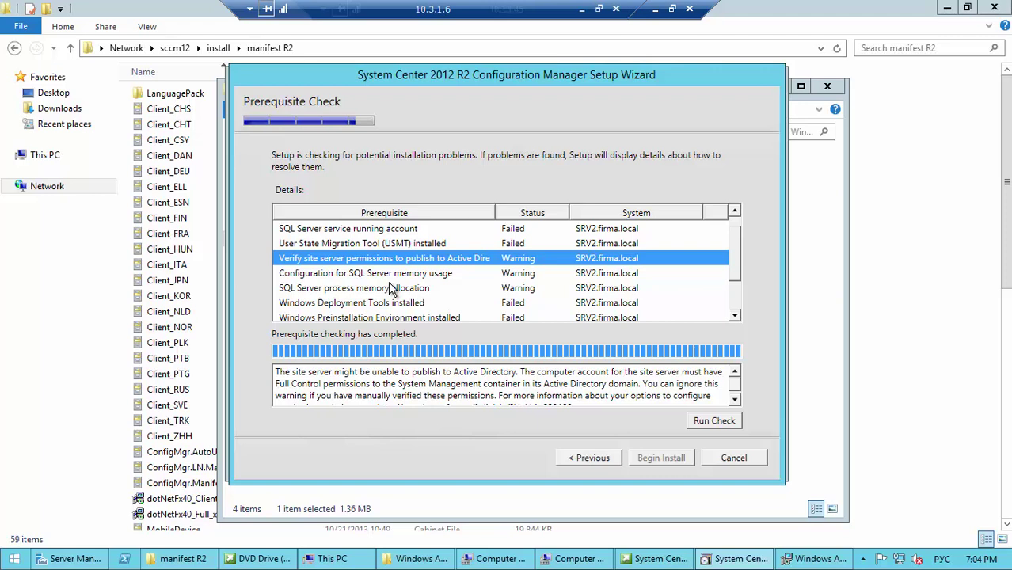
- Switch to the DC remote session, maximize it and check that Advanced Features is enabled in Active Directory Users and Computers
click(654, 11)
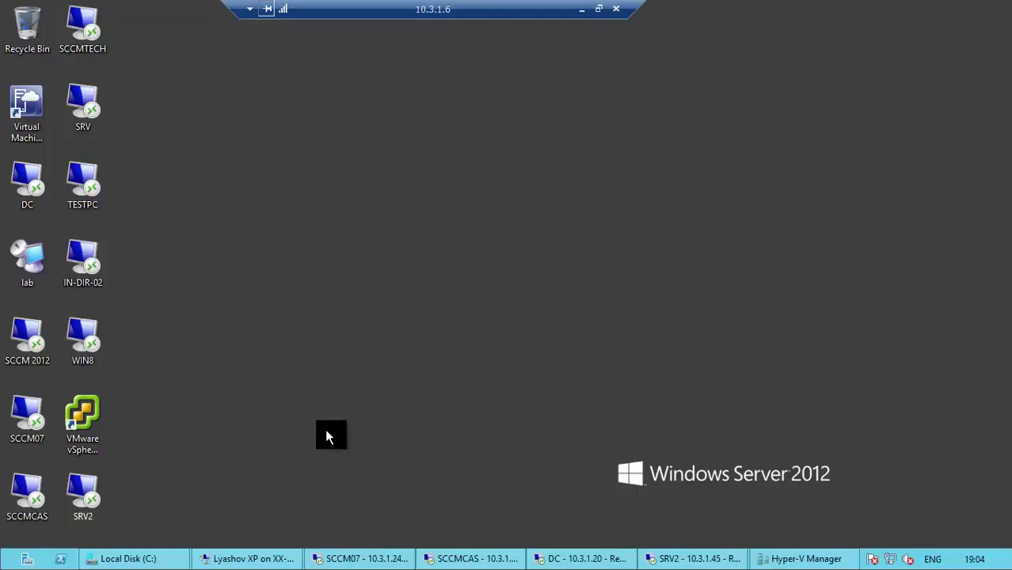
click(584, 558)
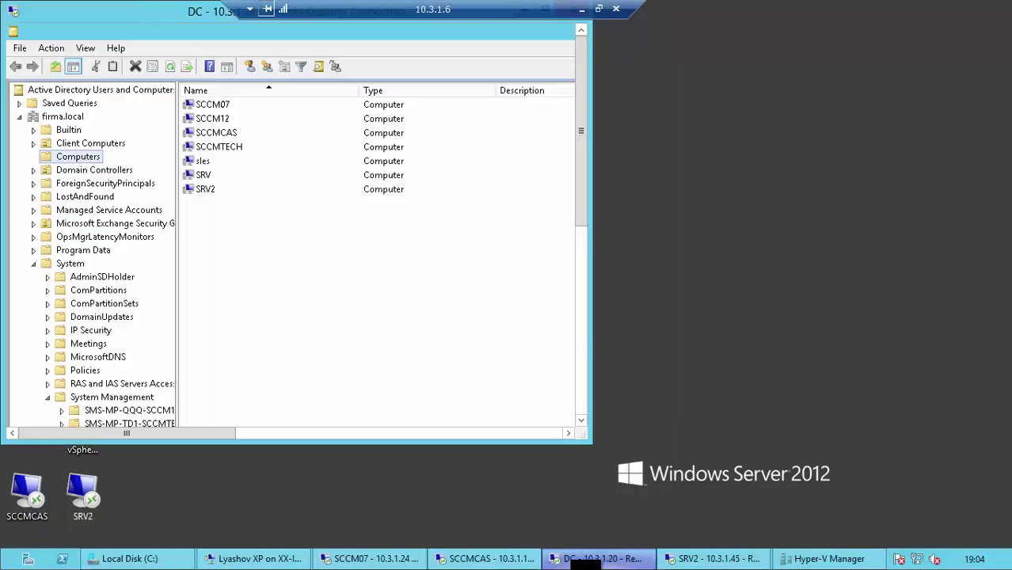
double_click(187, 21)
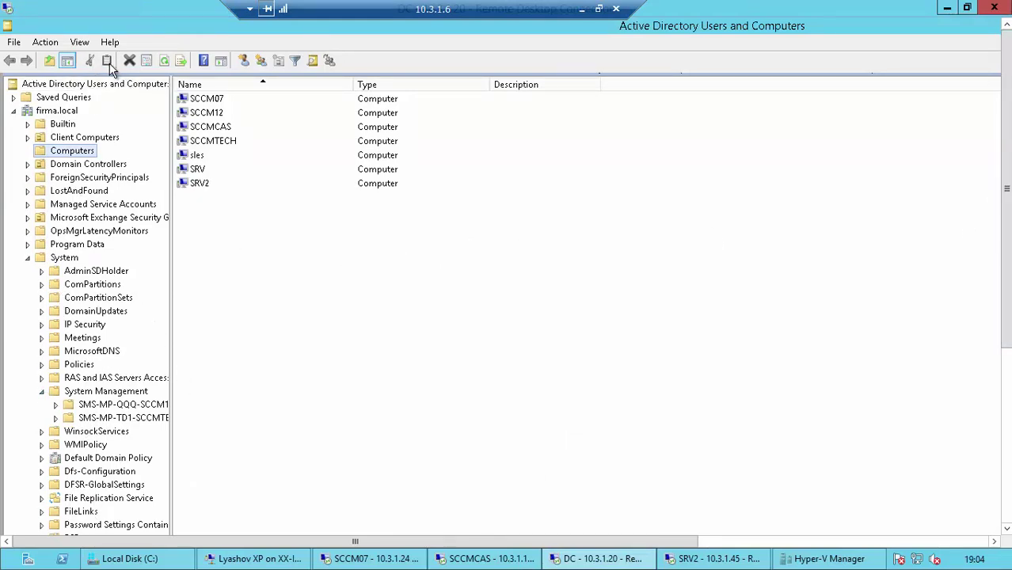
click(80, 42)
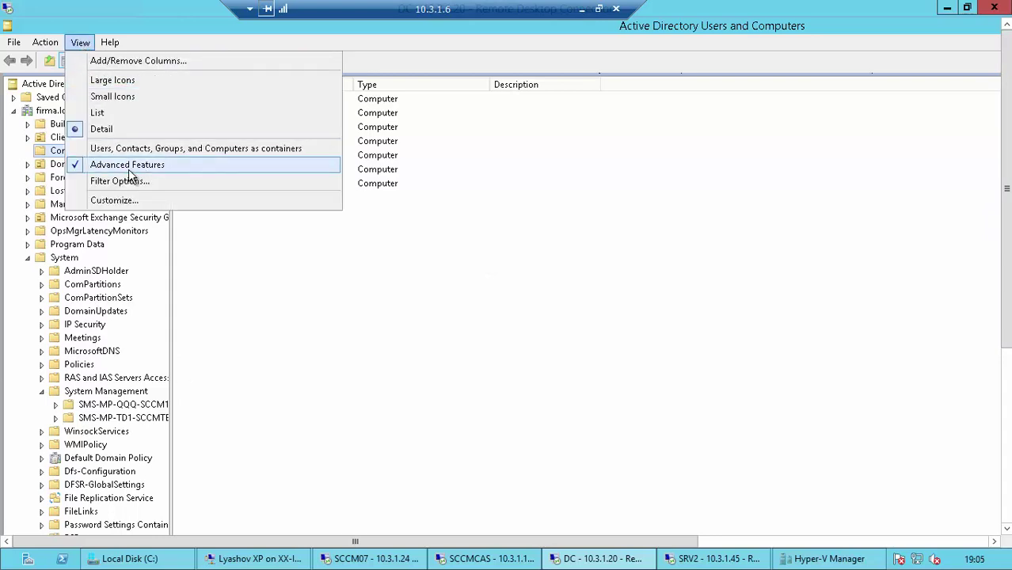
click(287, 342)
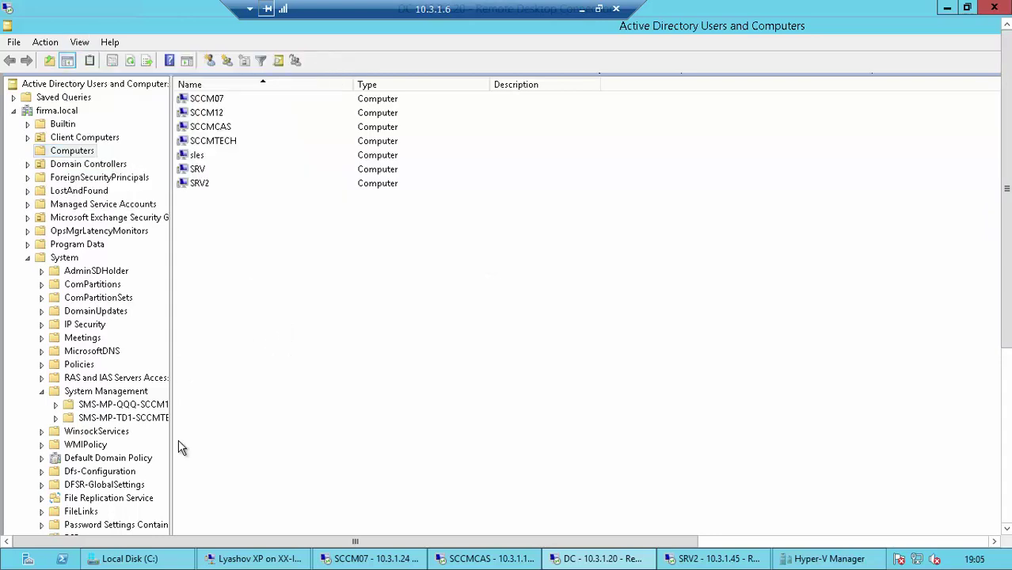
- Open the security properties of the System Management container and review its listed groups and accounts
click(75, 391)
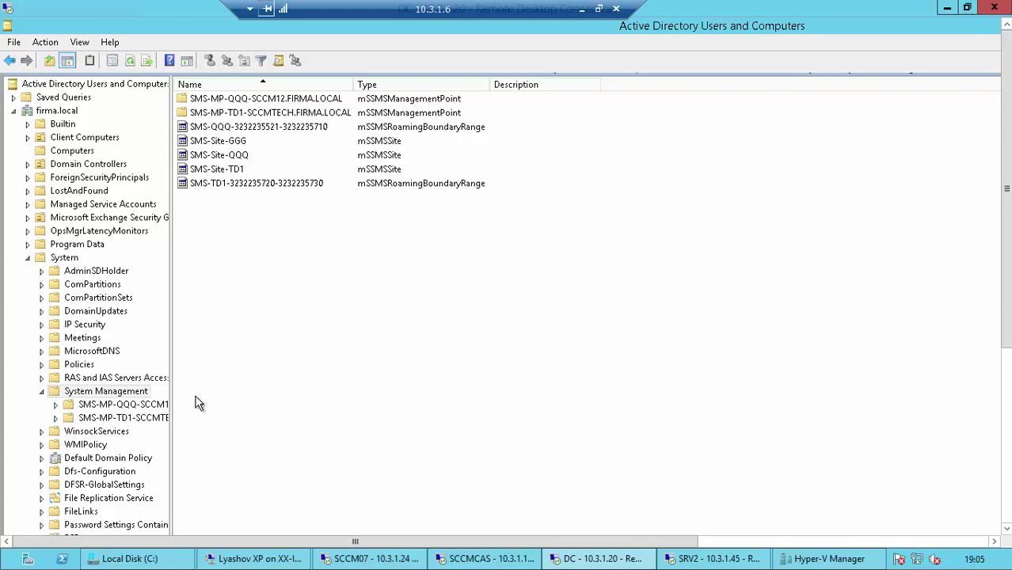
right_click(90, 394)
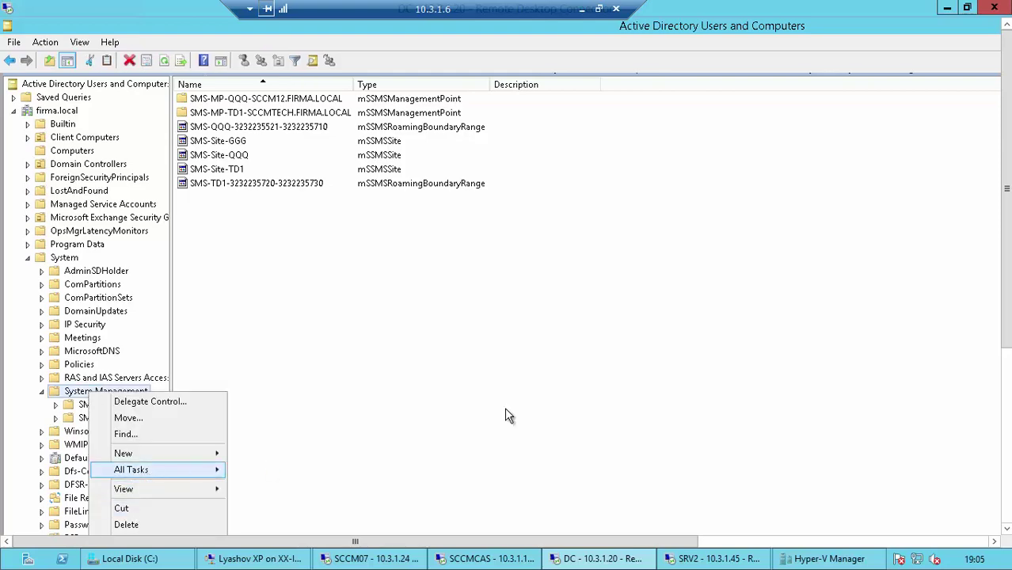
drag(1004, 324, 743, 384)
click(134, 485)
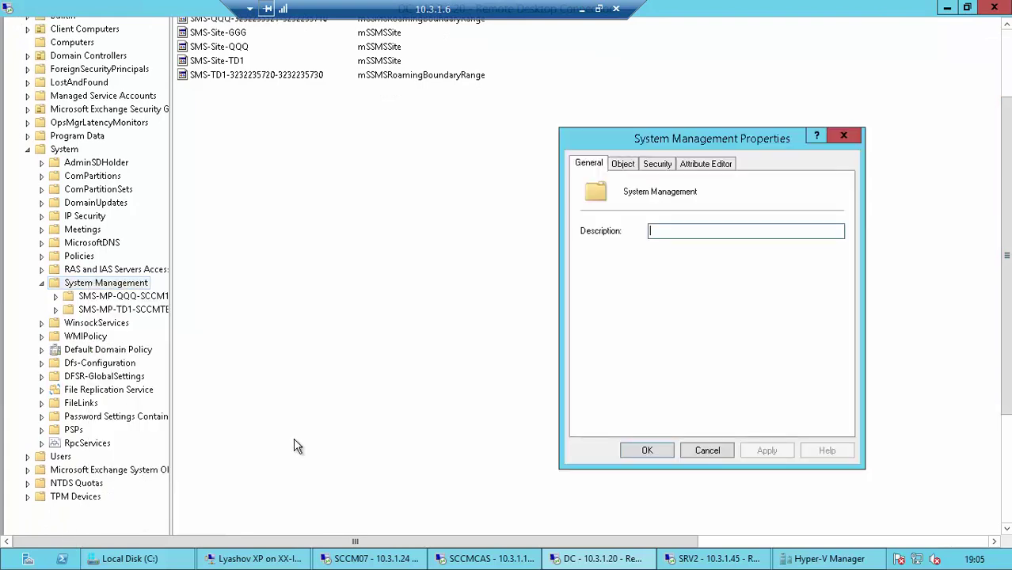
click(656, 163)
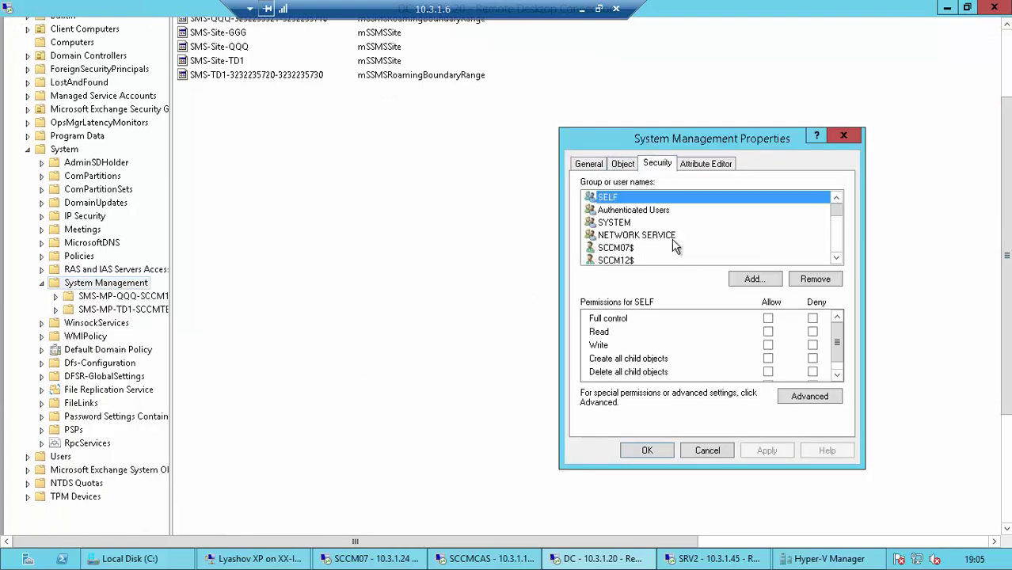
drag(748, 141, 567, 117)
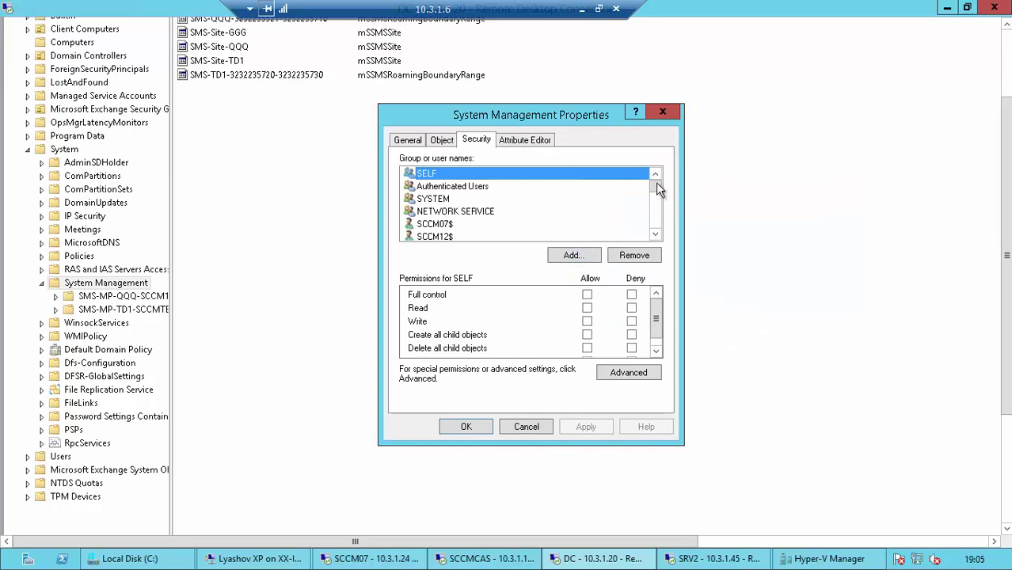
drag(657, 188, 657, 201)
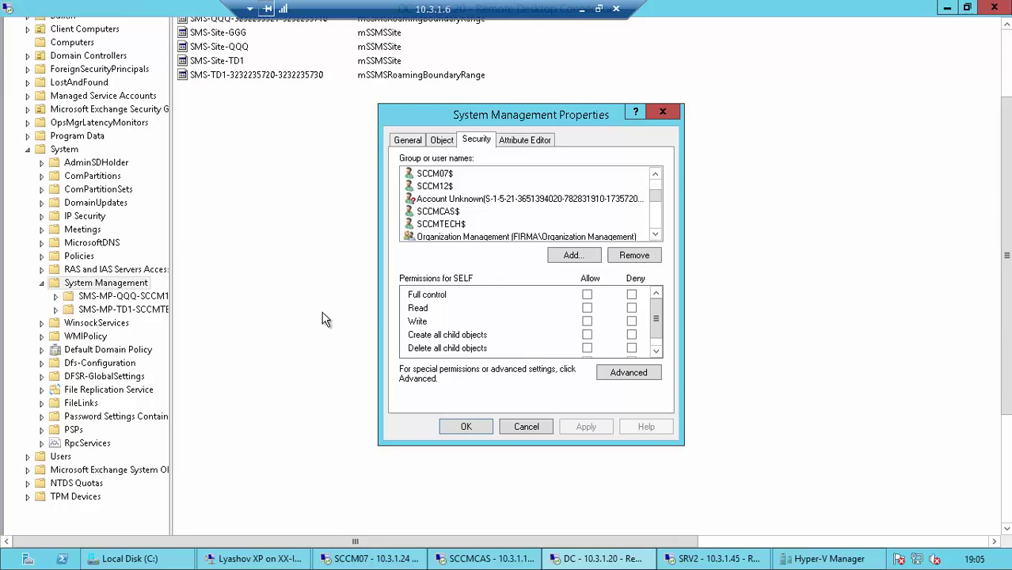
- Include Computers in the searchable object types and add the srv2 computer account to the System Management container's security list
click(572, 255)
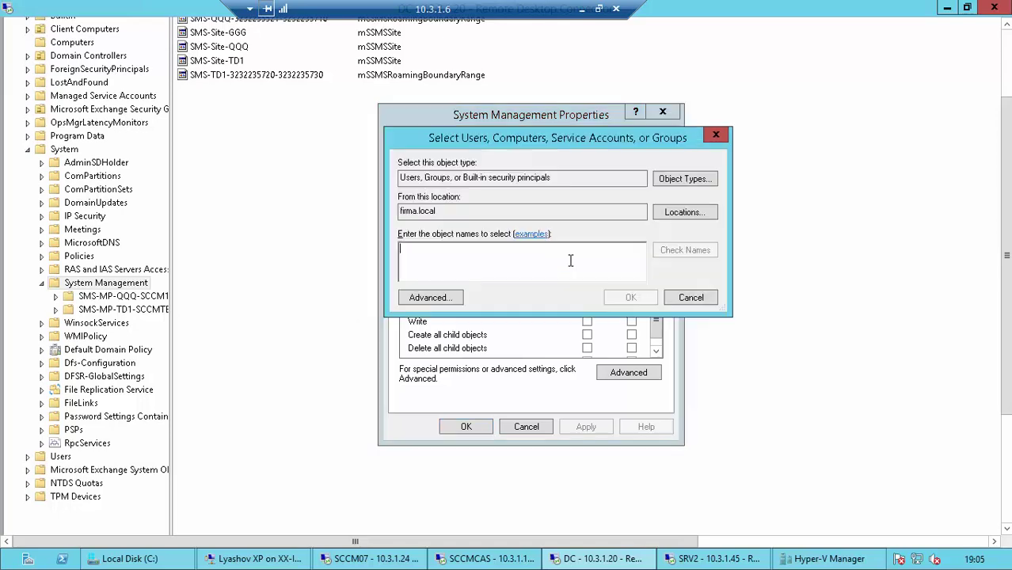
click(697, 177)
click(412, 250)
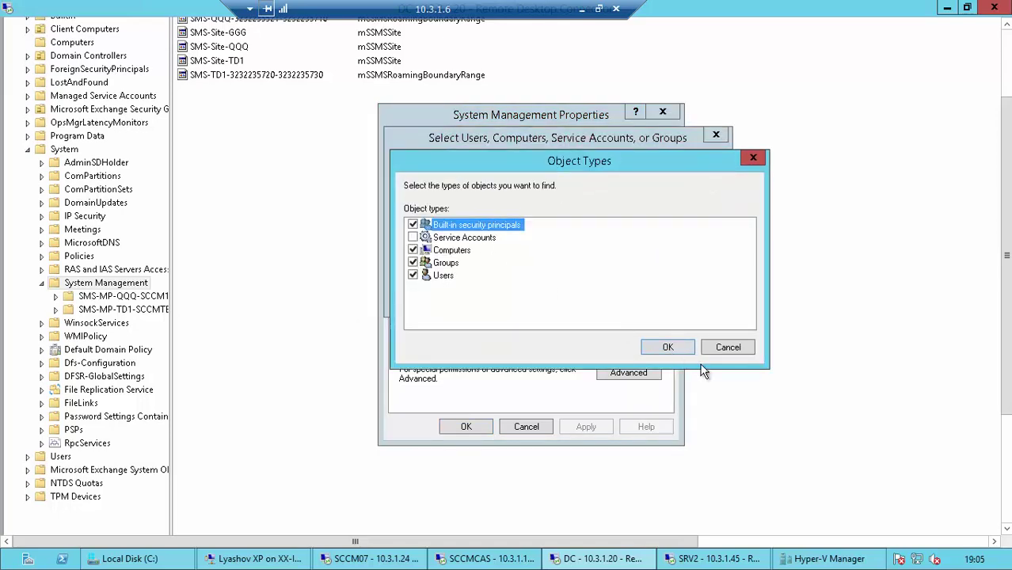
click(669, 348)
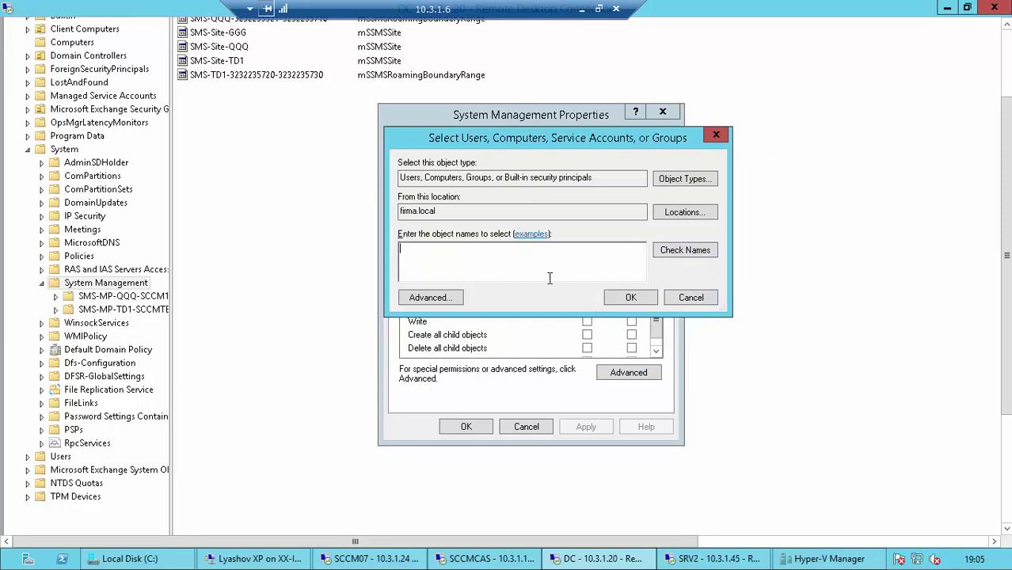
text(srv2)
key(Return)
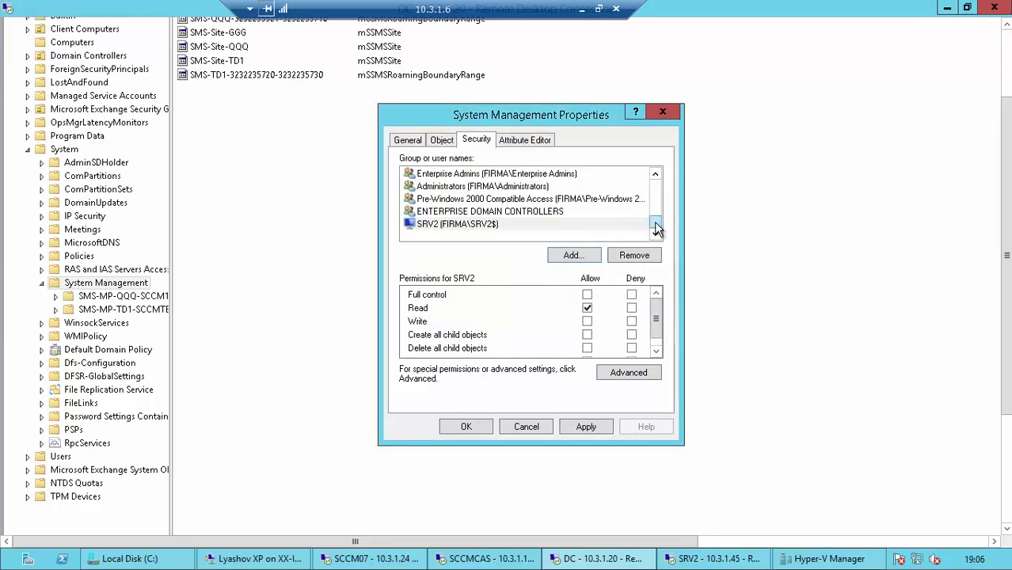
- Examine the permissions of the SCCM07$, SCCM12$, SCCMCAS$ and SCCMTECH$ accounts, and return to the SRV2 entry
drag(654, 221, 657, 194)
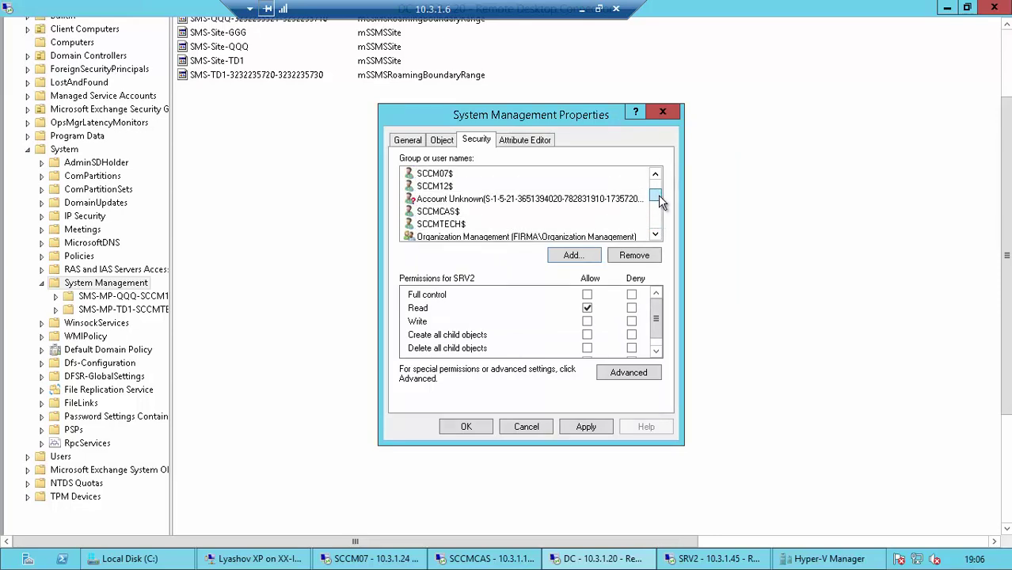
click(457, 175)
click(457, 187)
click(464, 212)
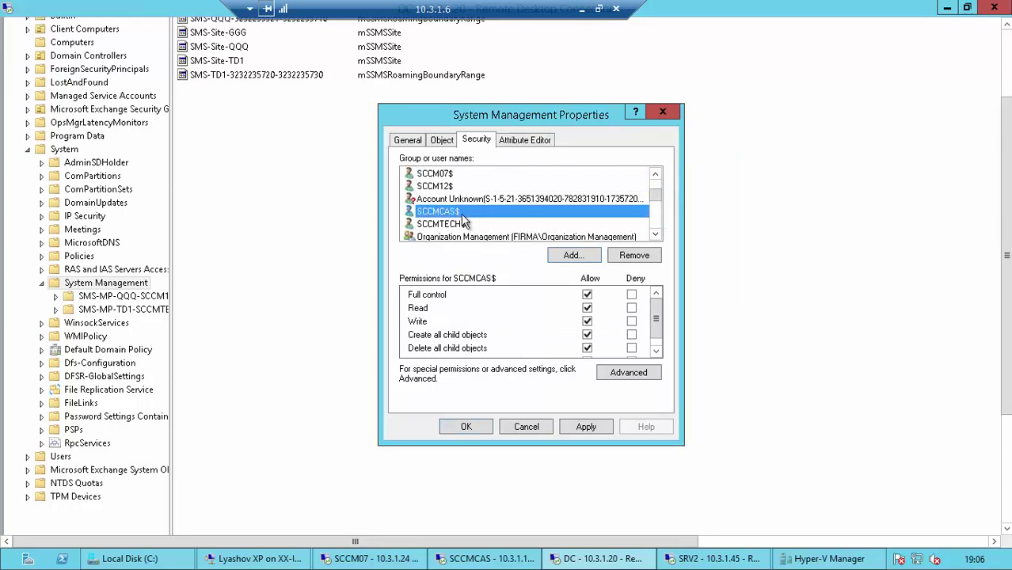
click(467, 225)
drag(656, 196, 659, 227)
click(469, 225)
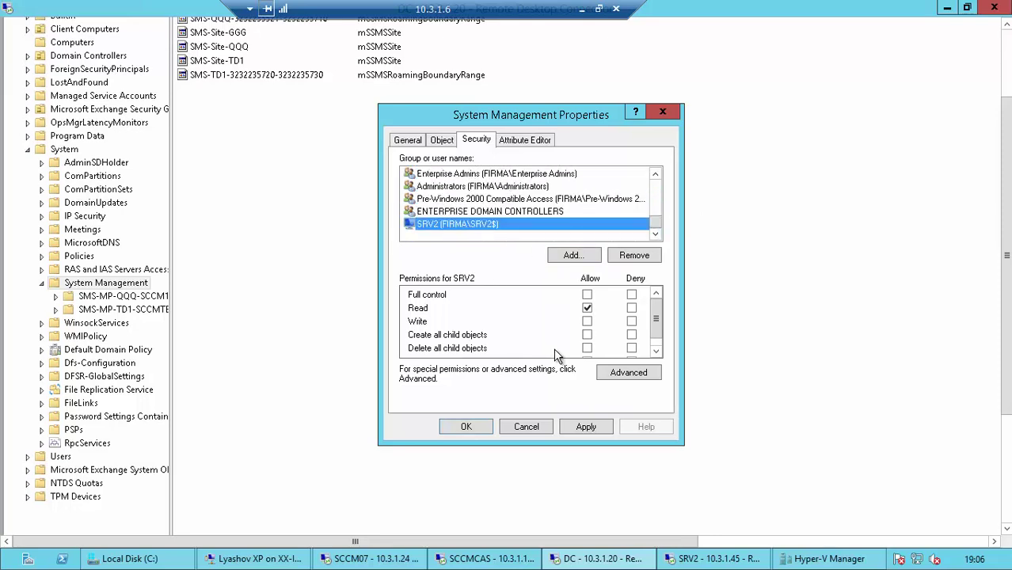
- Grant SRV2 Full control on the System Management container and set its scope to this object and all descendant objects
click(586, 295)
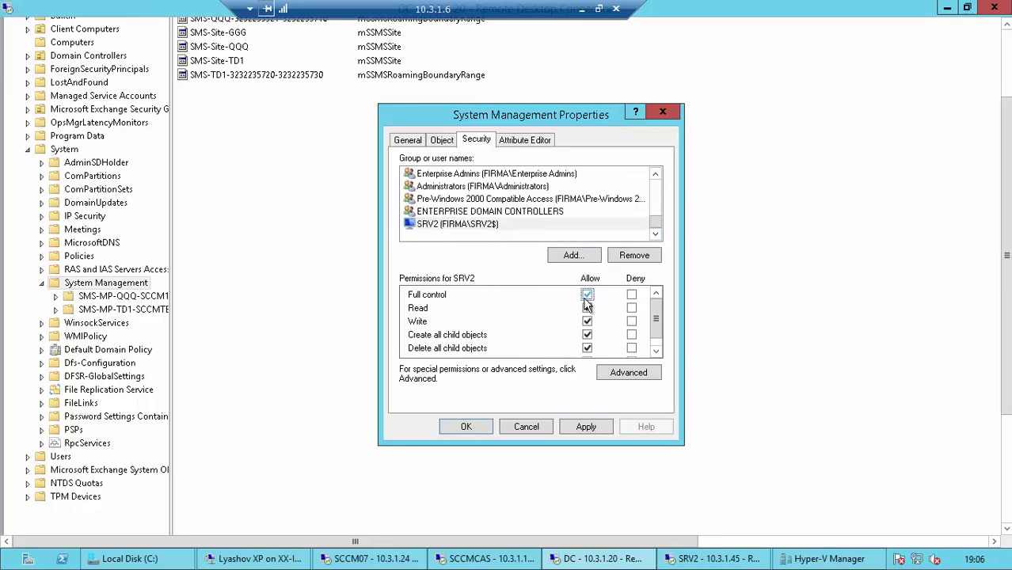
click(640, 375)
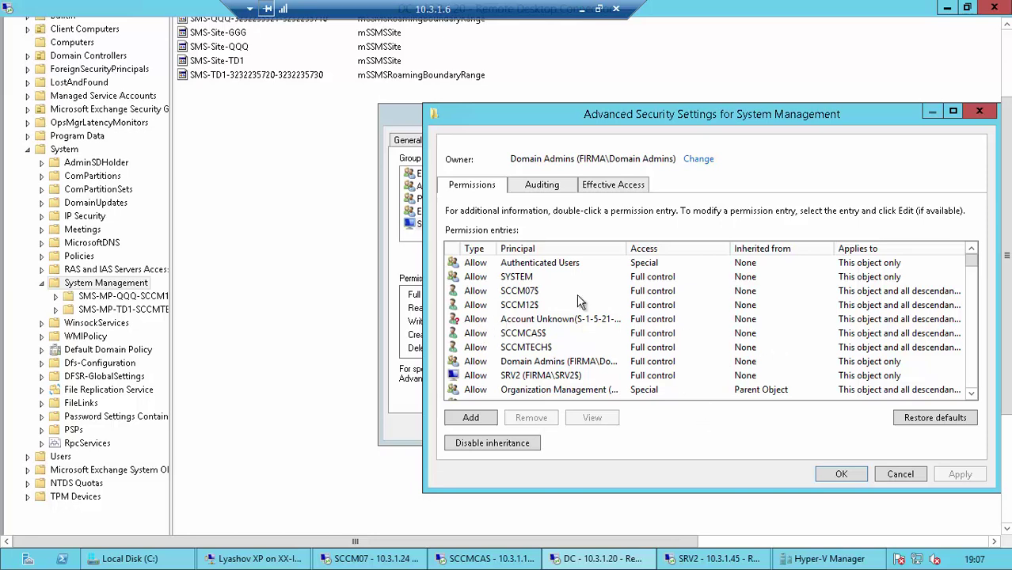
click(532, 375)
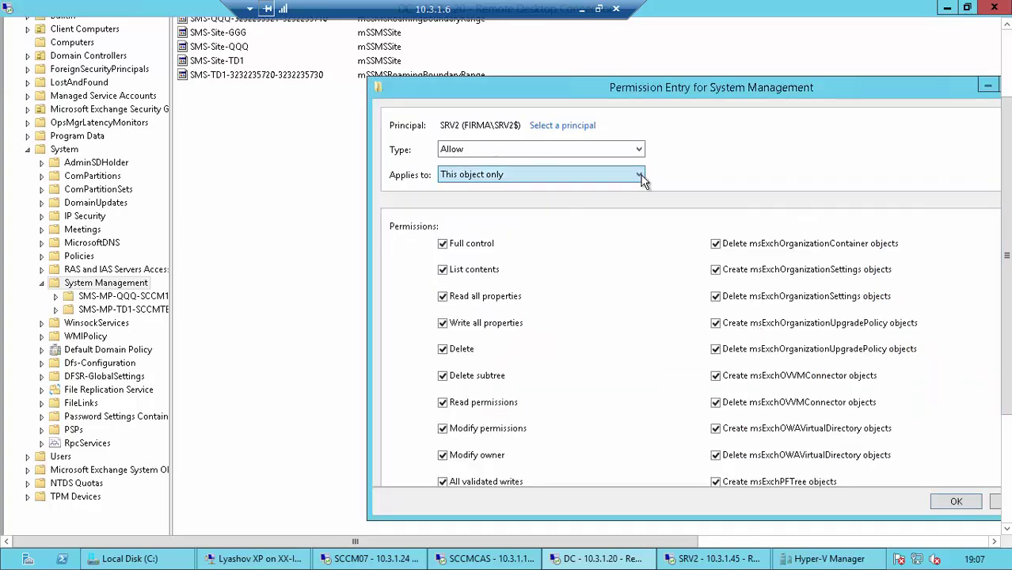
click(641, 181)
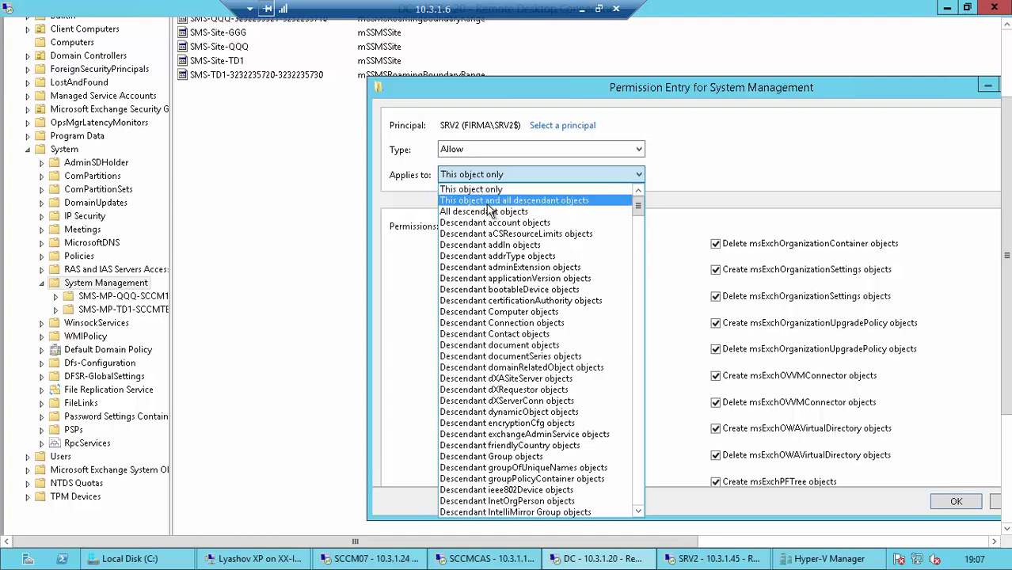
click(581, 203)
click(956, 503)
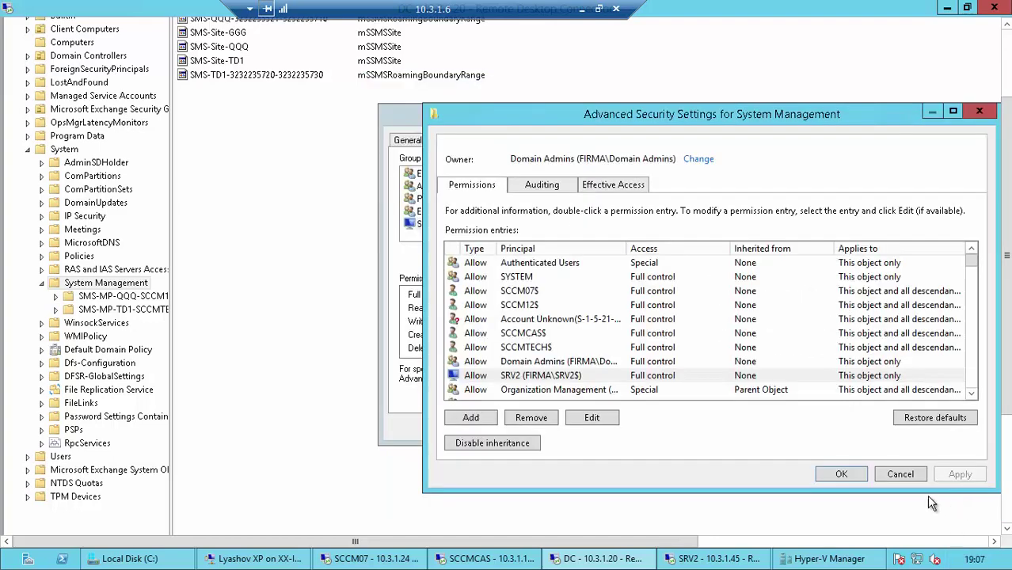
click(841, 474)
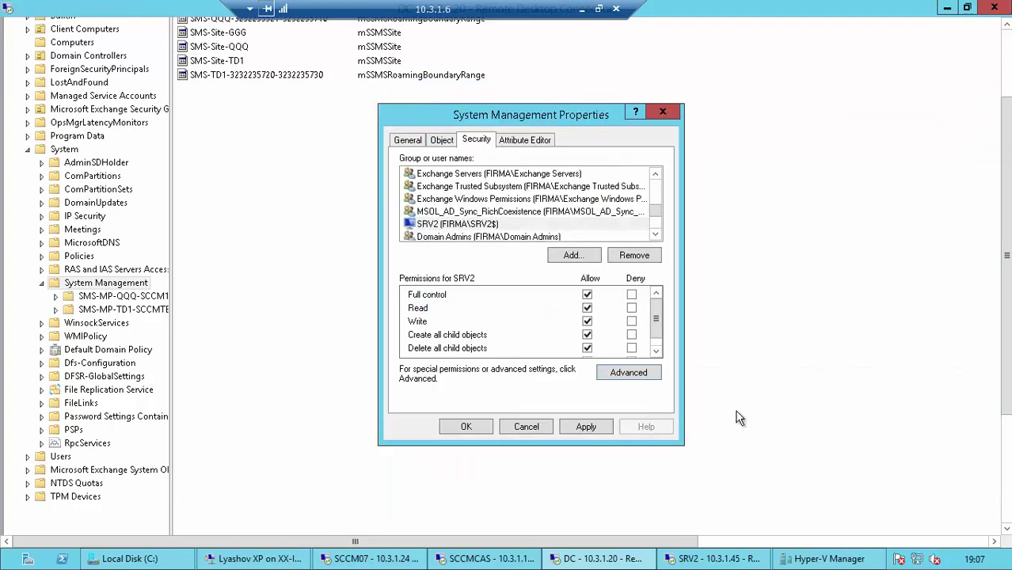
click(467, 427)
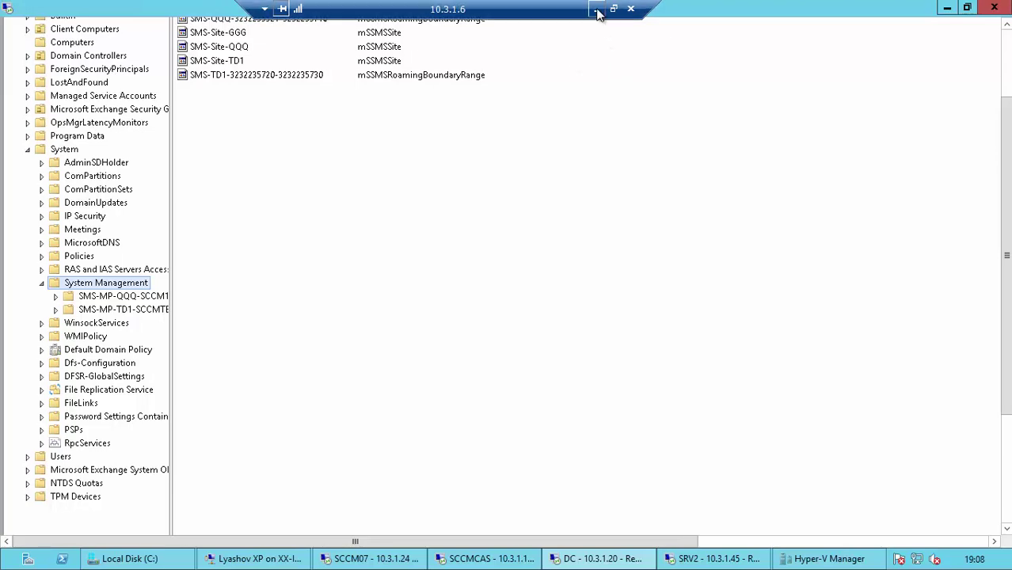
- Switch to the SRV2 remote session and close the finished Windows Assessment and Deployment Kit installer
click(725, 559)
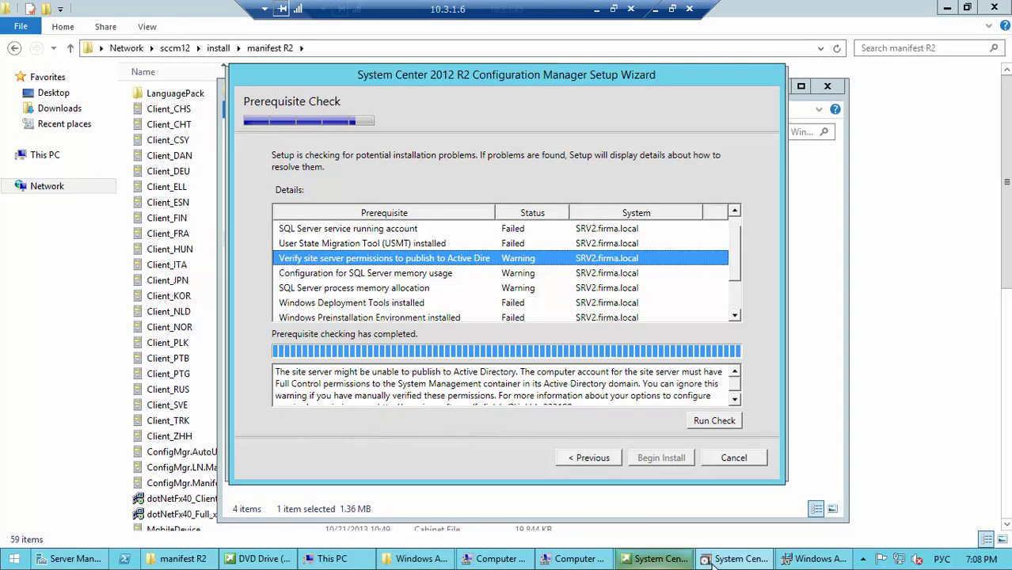
click(799, 560)
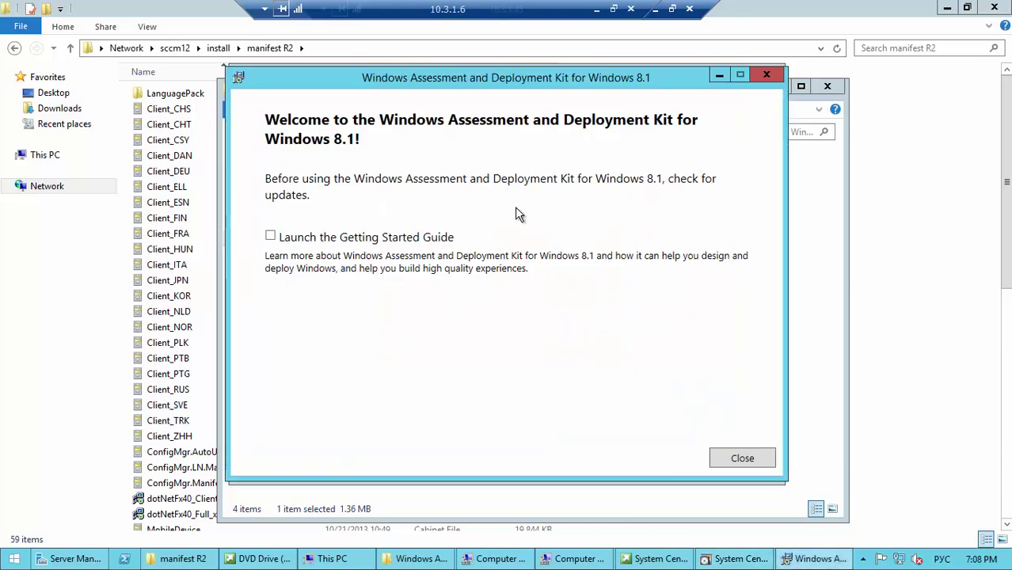
click(749, 462)
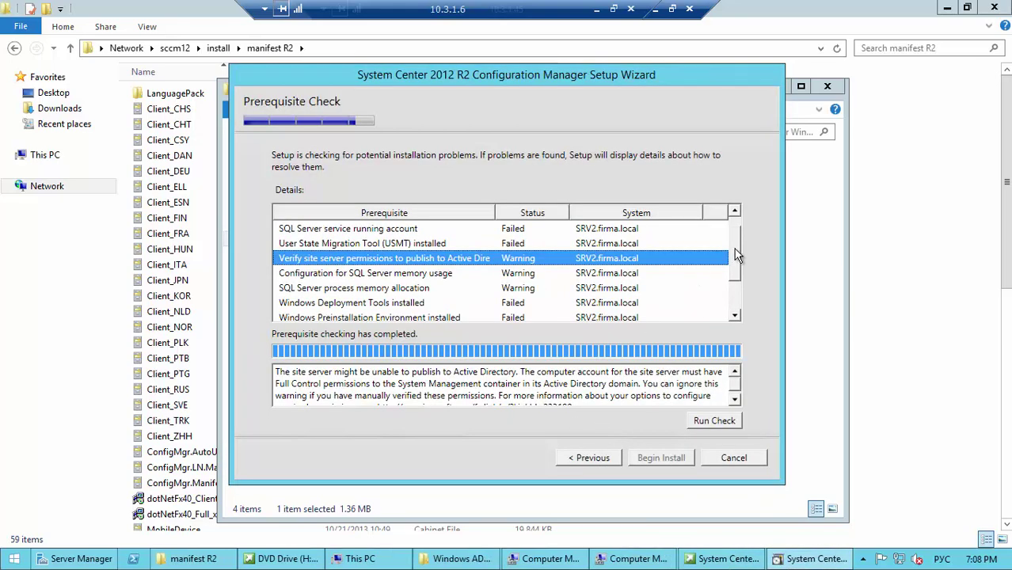
- Read the details of the BITS installed and BITS enabled entries in the prerequisite check
drag(738, 262, 616, 287)
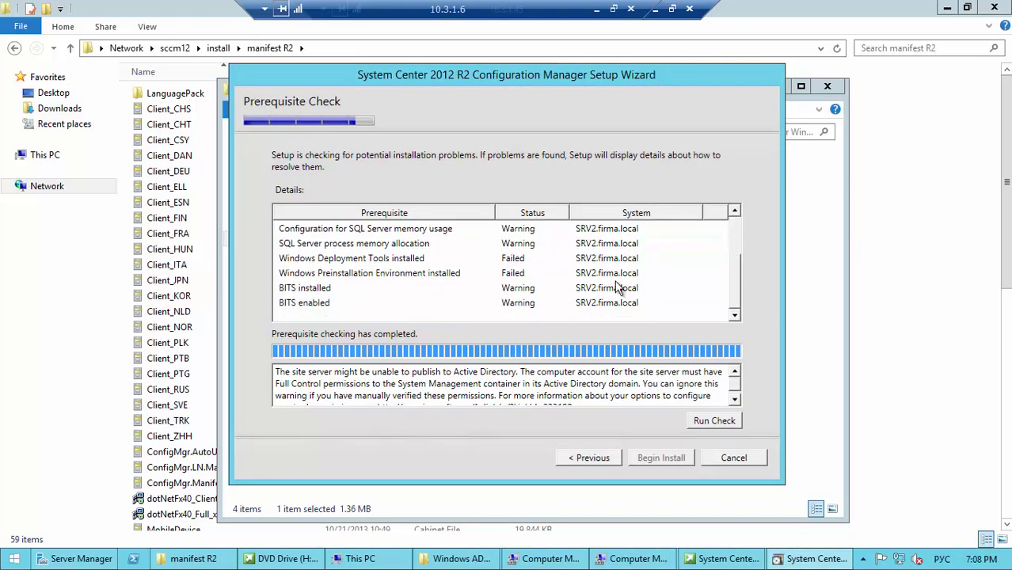
click(328, 290)
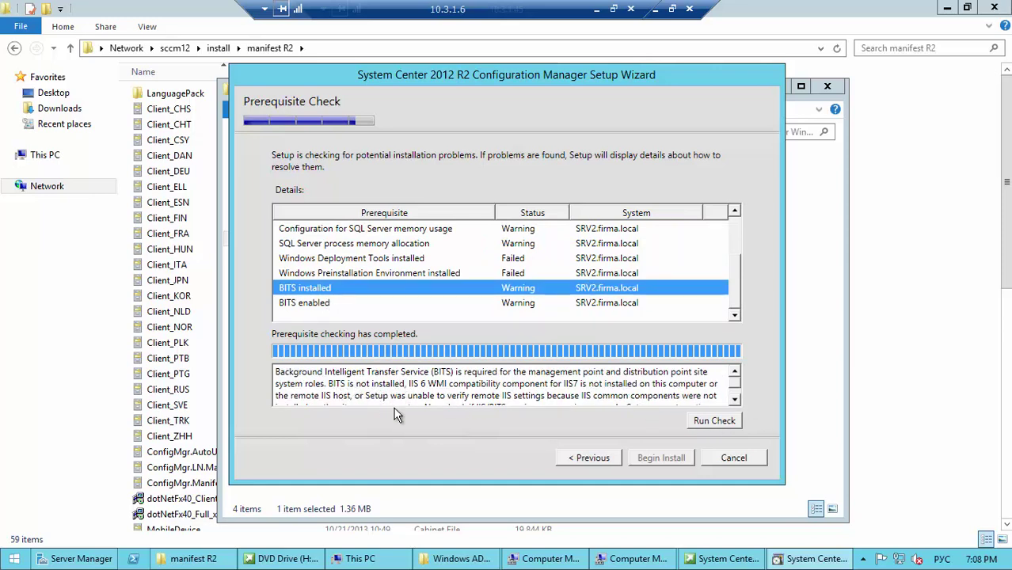
click(734, 400)
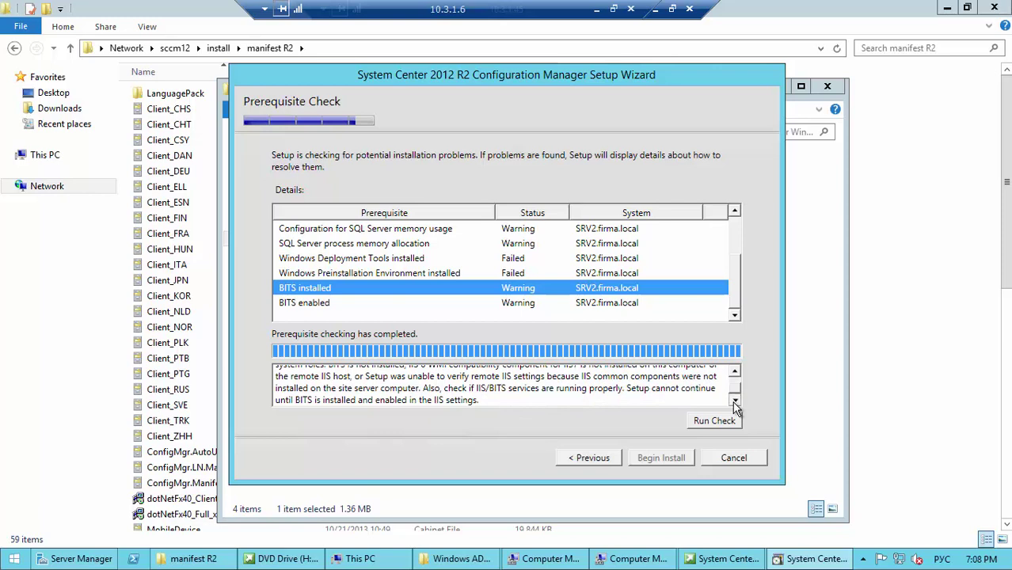
click(326, 304)
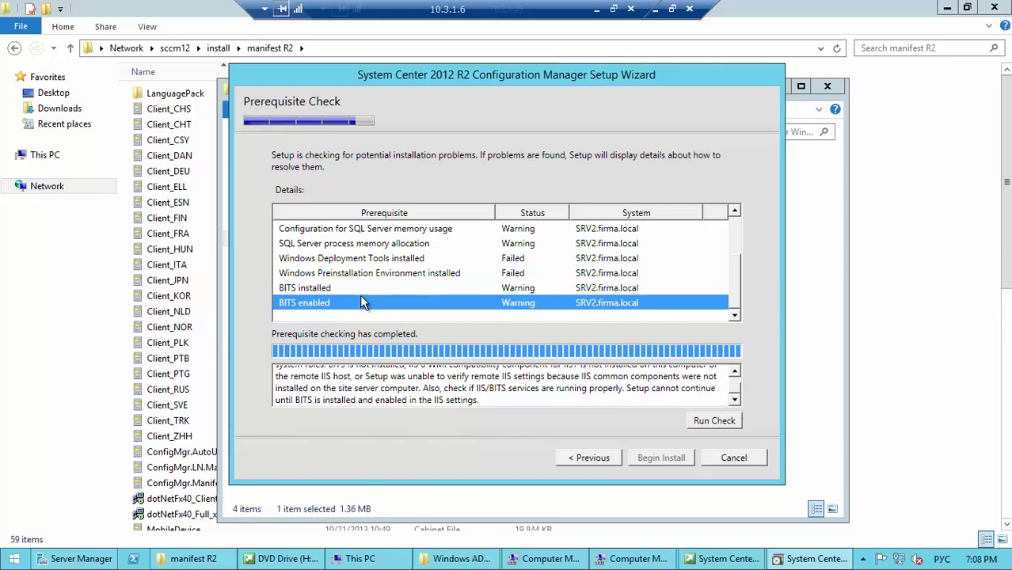
click(734, 374)
click(734, 374)
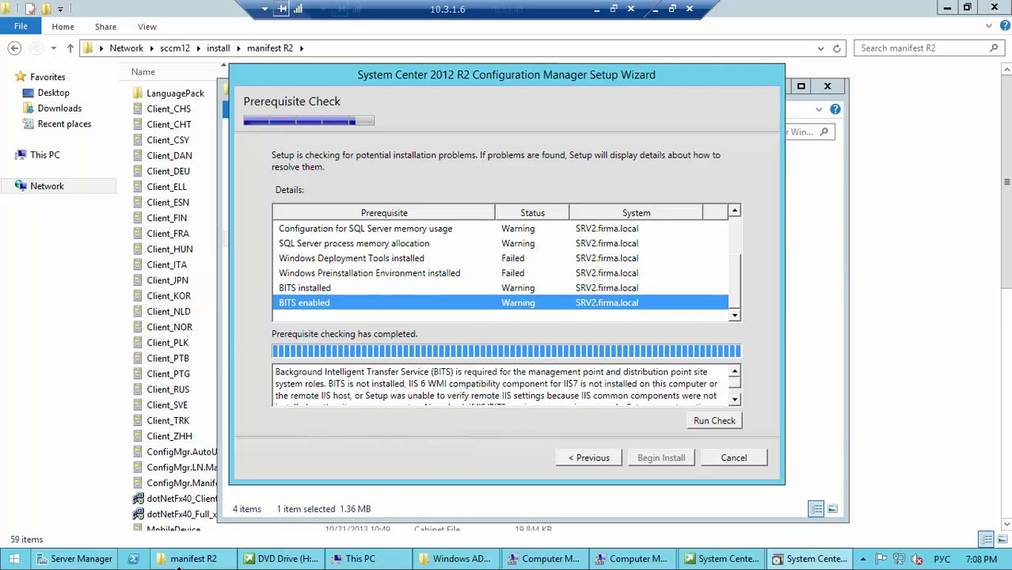
- Start adding roles and features in Server Manager, using a role-based or feature-based installation on SRV2, and proceed to server roles
click(79, 558)
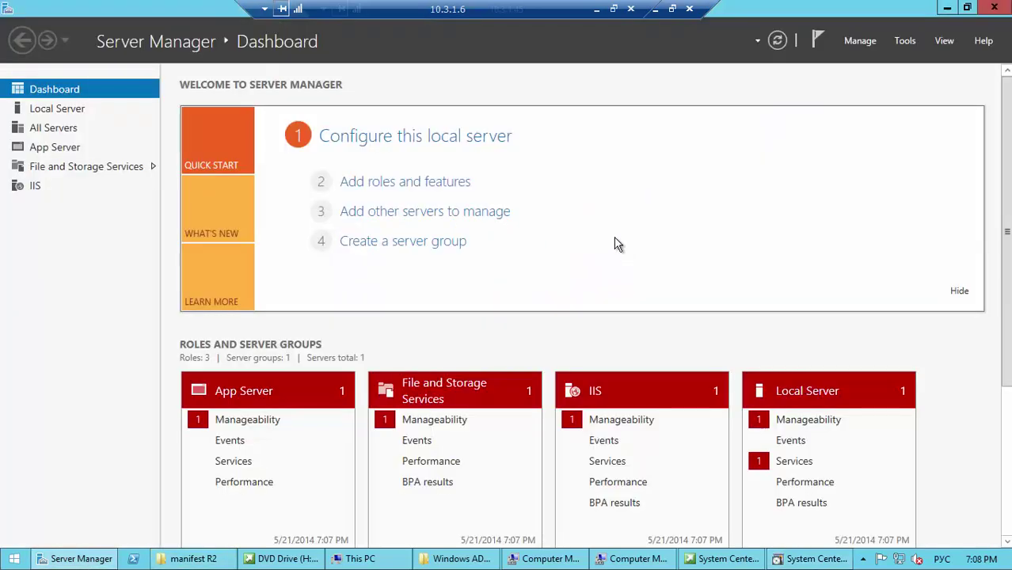
click(395, 184)
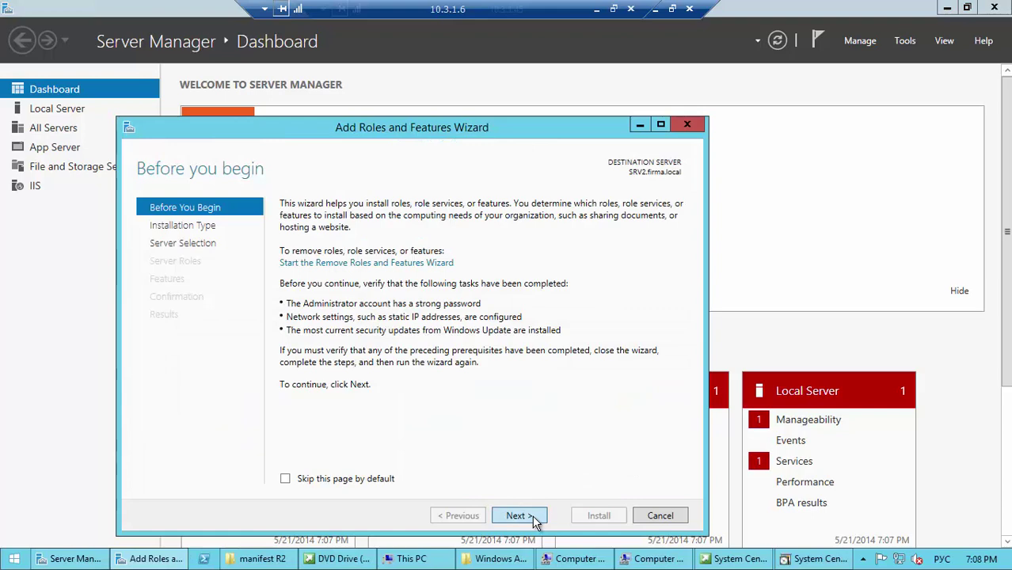
click(534, 520)
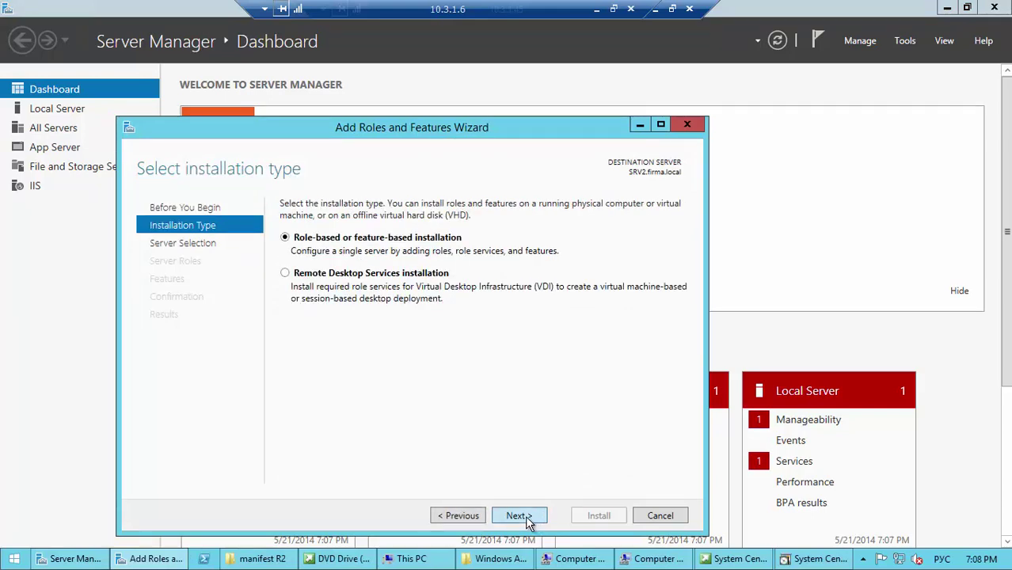
click(528, 520)
click(520, 517)
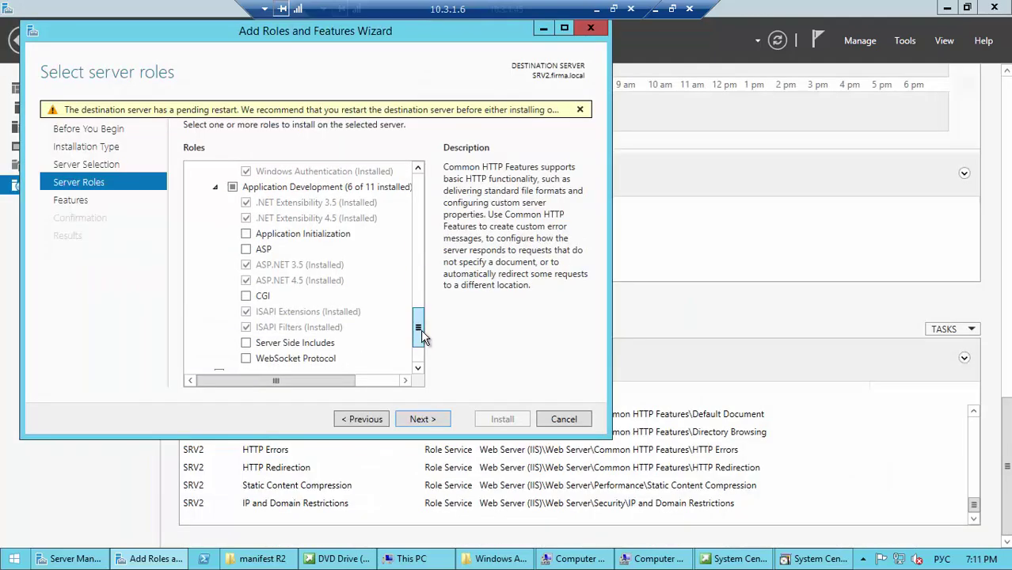
- Select only IIS 6 WMI Compatibility under the web server's IIS 6 Management Compatibility role services
scroll(421, 333, down, 2)
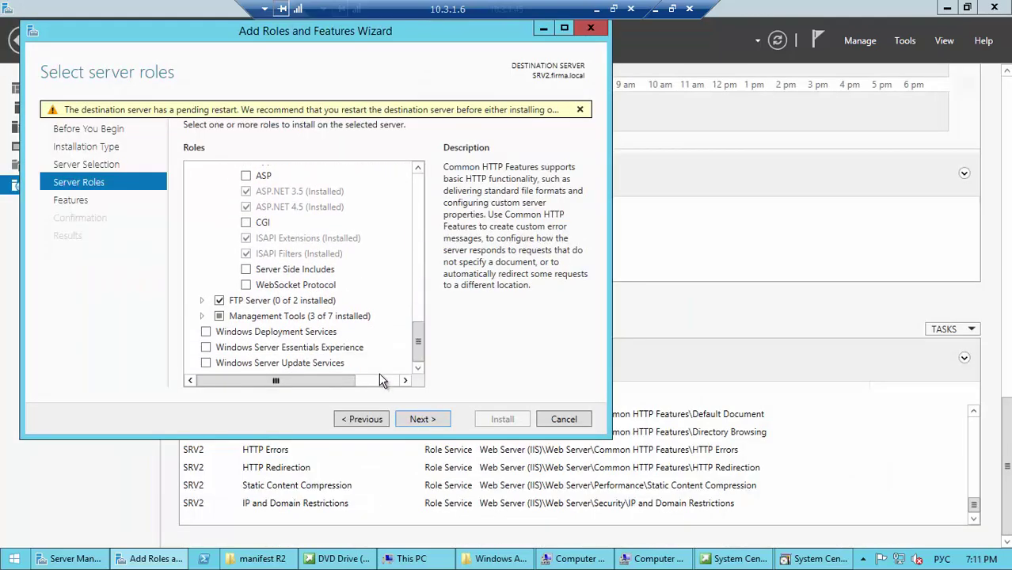
click(201, 316)
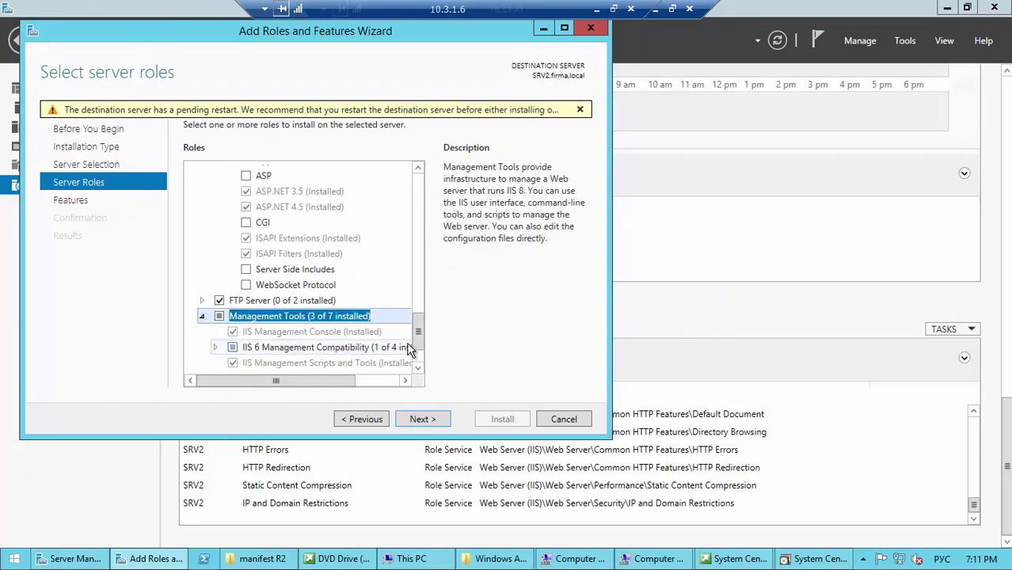
scroll(410, 351, down, 2)
click(214, 285)
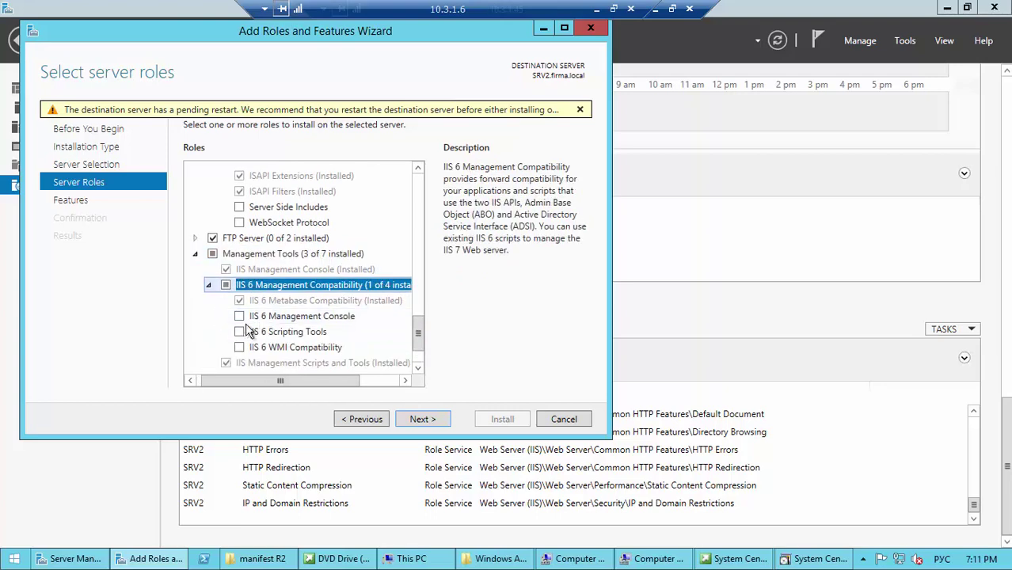
click(239, 316)
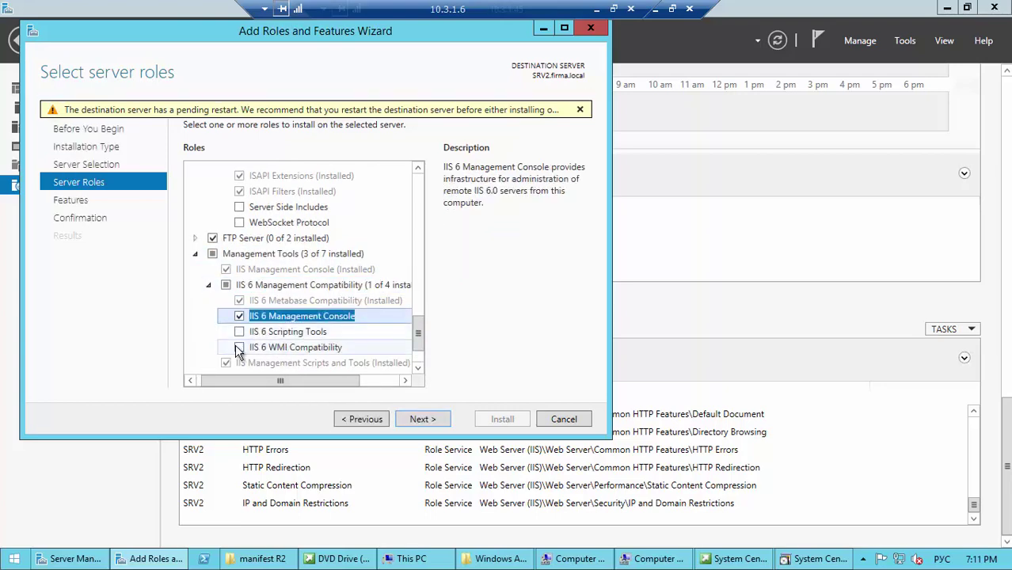
click(239, 316)
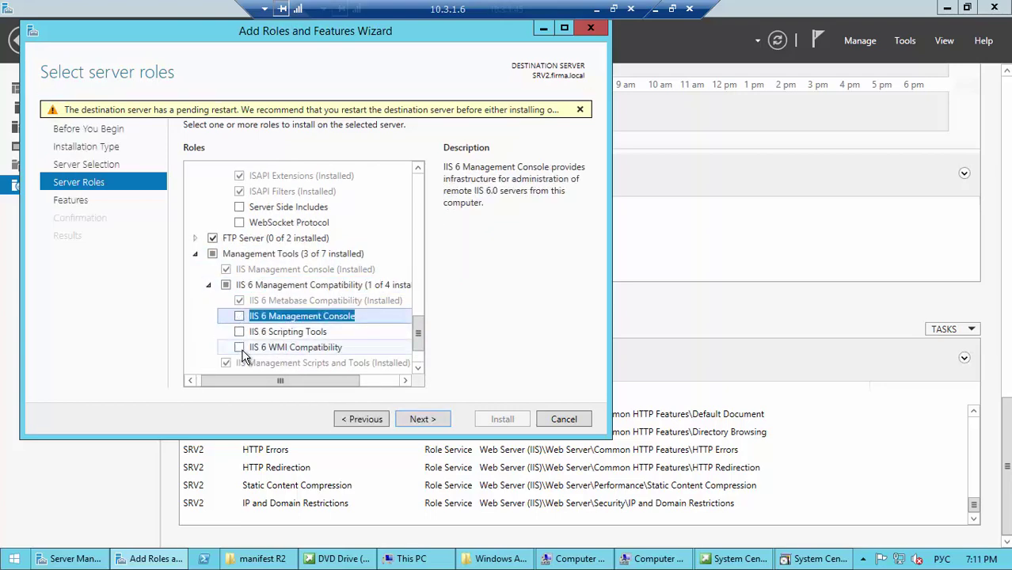
click(239, 347)
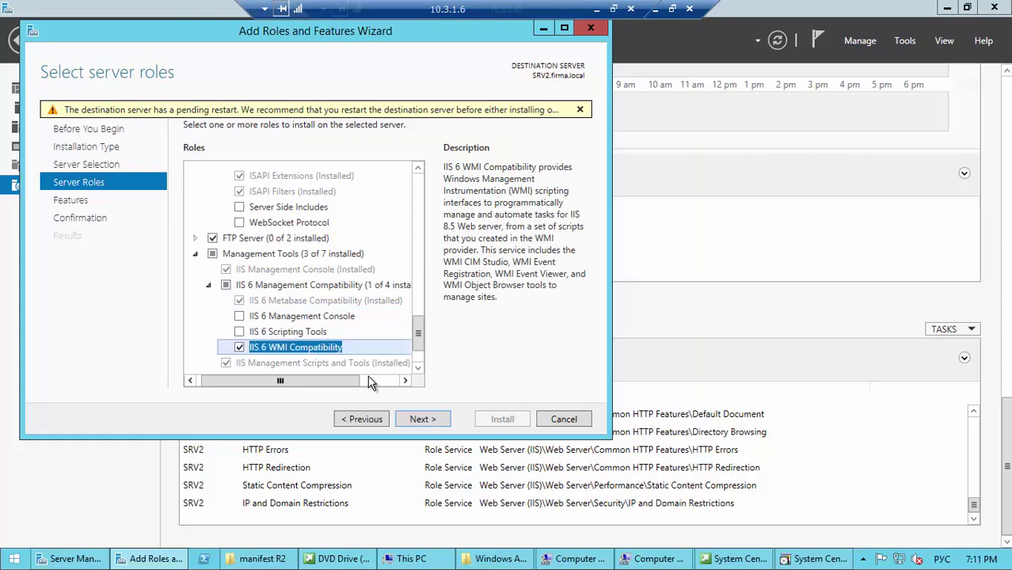
- Leave the features as they are and install the selected role service
click(424, 423)
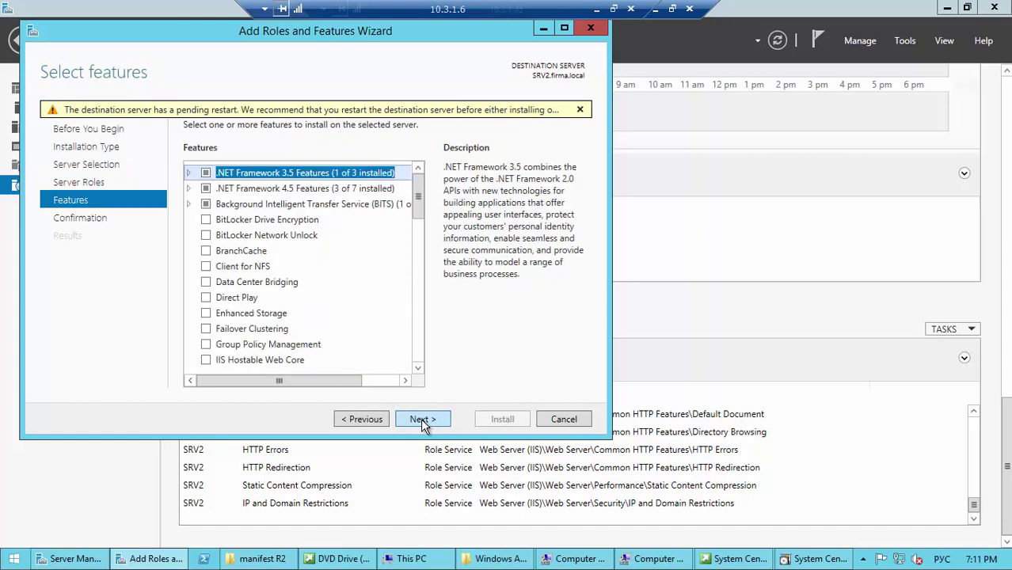
click(425, 423)
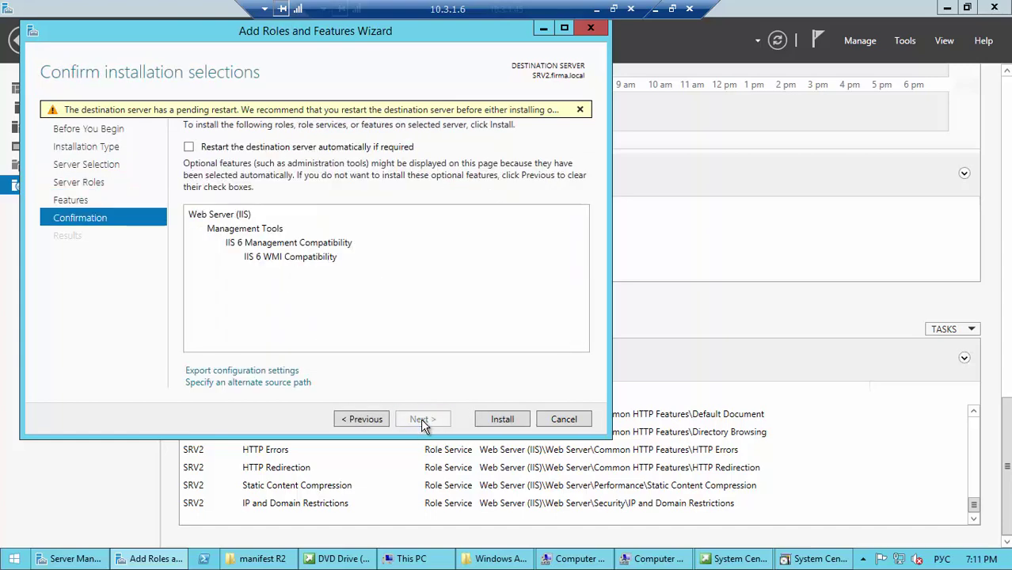
click(505, 424)
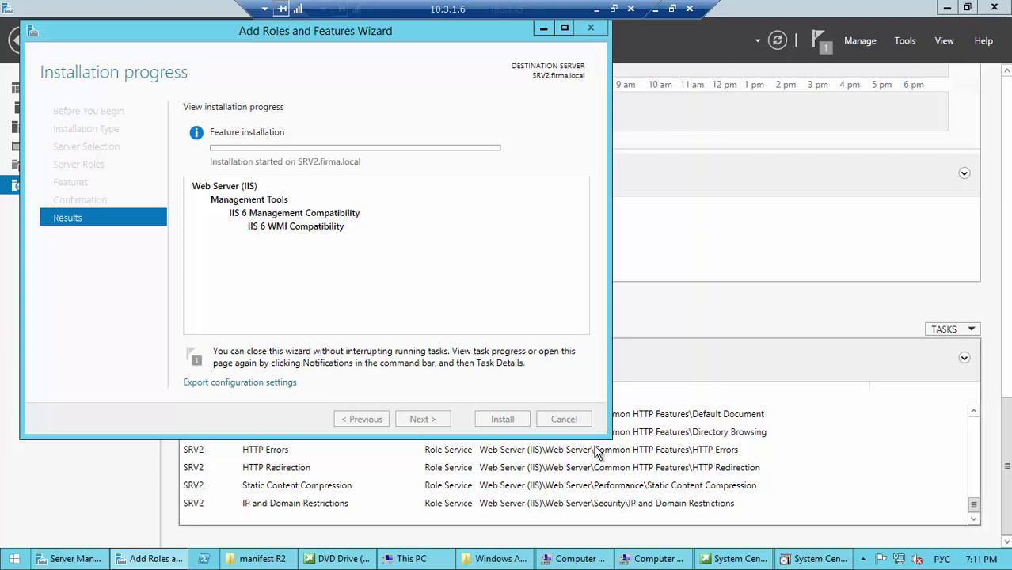
- Return to the Configuration Manager setup wizard, rerun the prerequisite check and read the SQL Server memory usage and memory allocation details
mouse_move(722, 561)
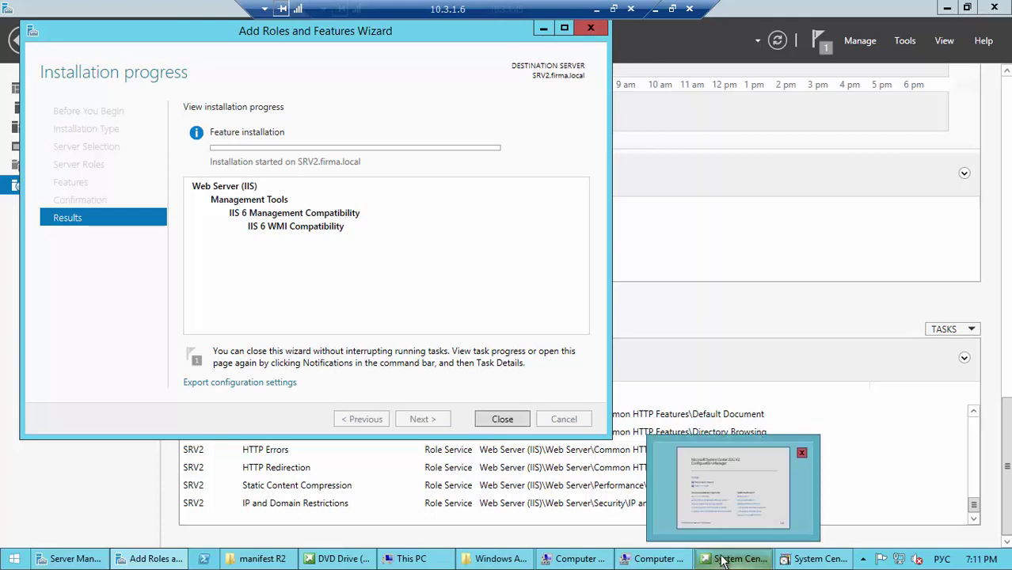
click(814, 559)
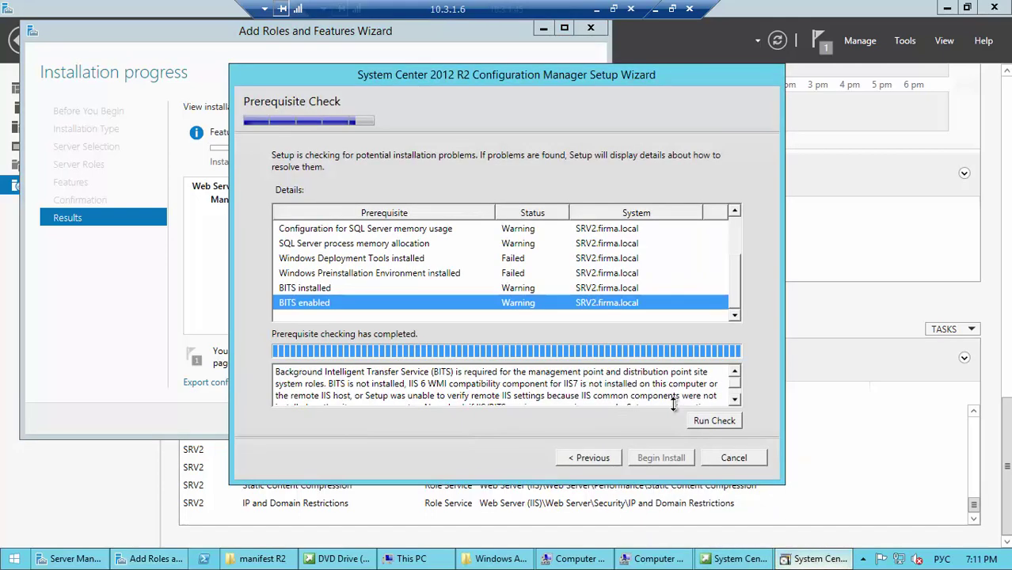
drag(561, 74, 700, 469)
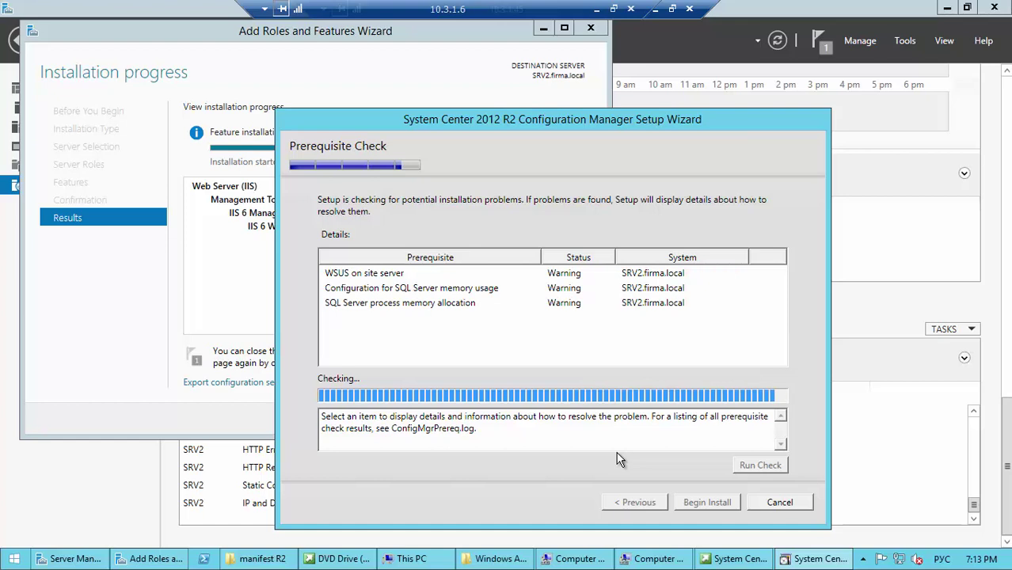
click(460, 291)
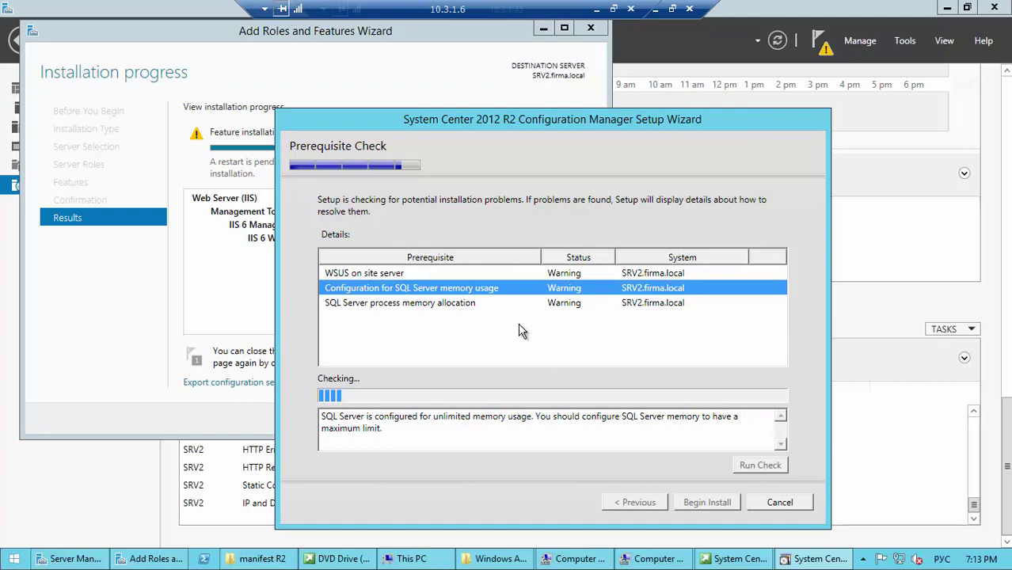
click(459, 303)
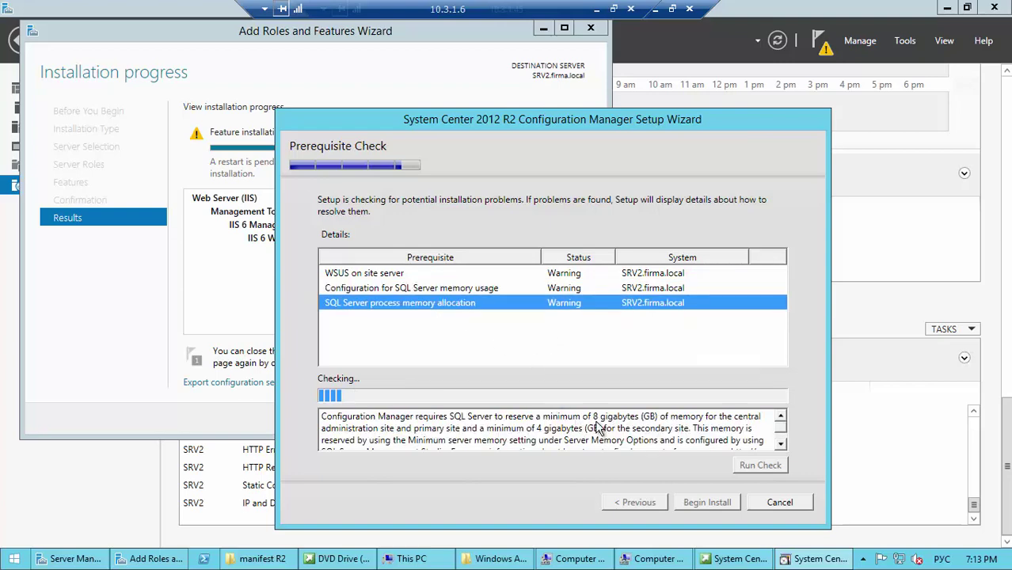
- Close the finished Add Roles and Features Wizard and reposition the Configuration Manager setup wizard
drag(579, 131, 578, 273)
click(548, 153)
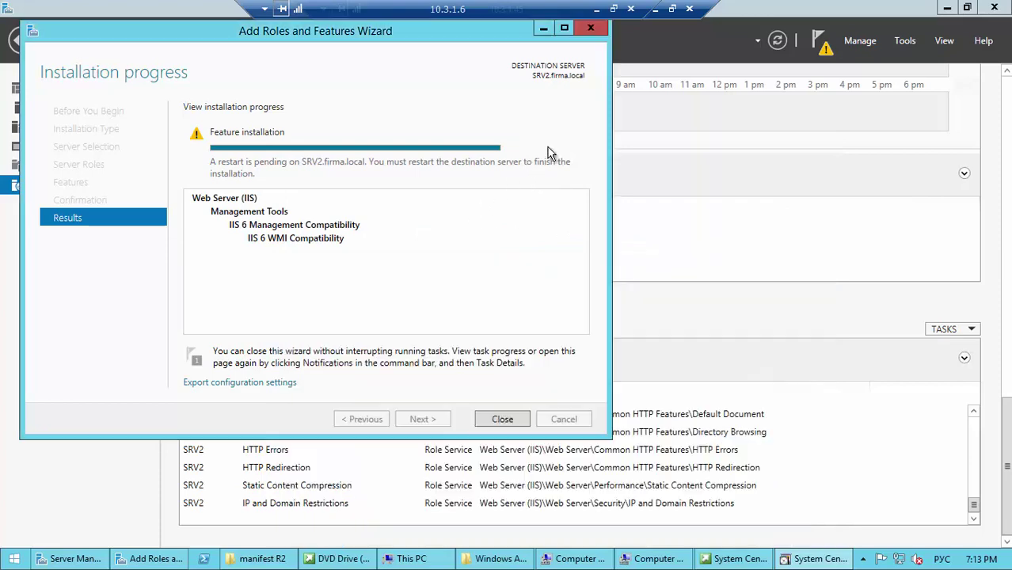
click(511, 419)
drag(643, 276, 600, 127)
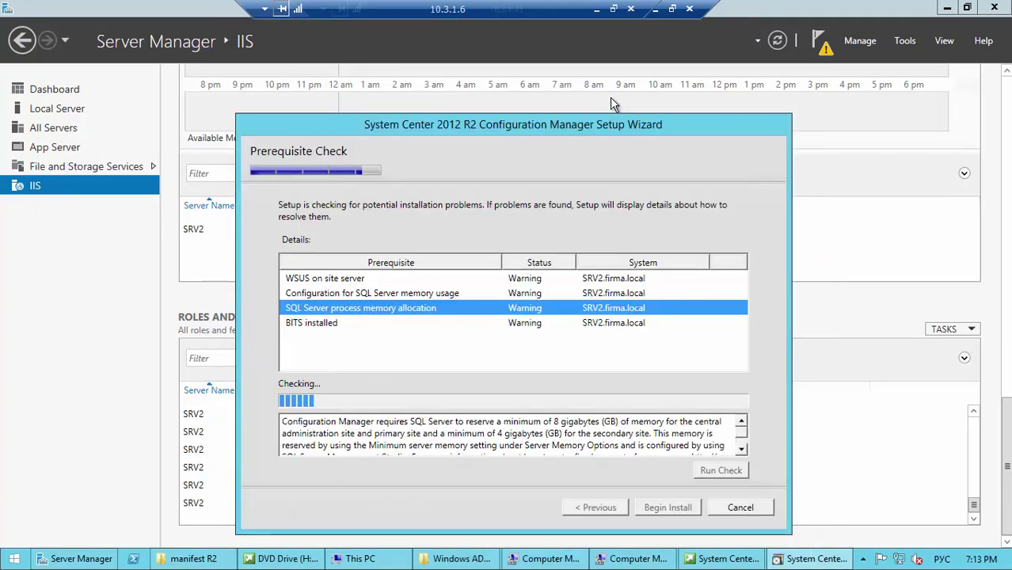
right_click(16, 558)
click(16, 558)
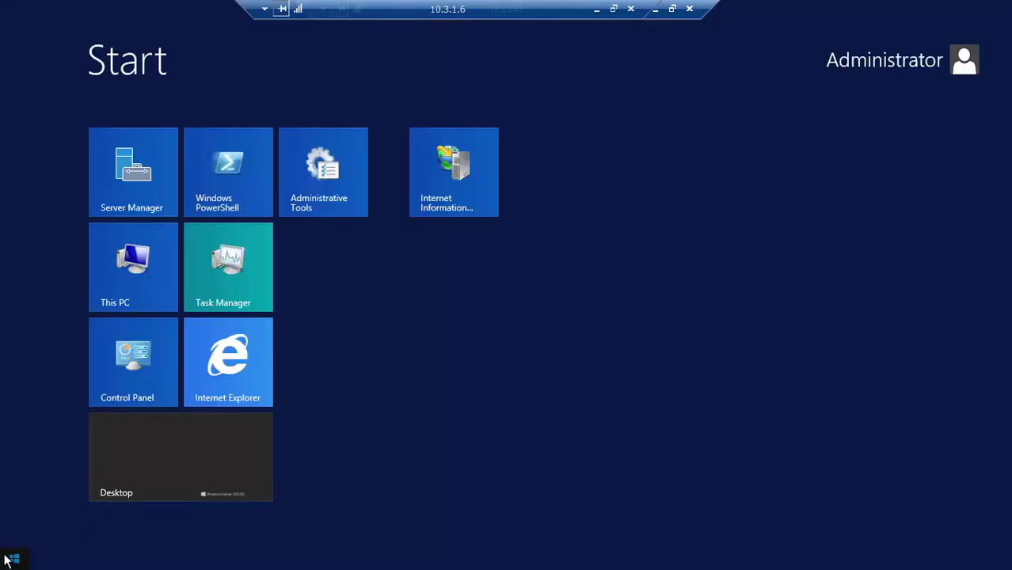
click(100, 530)
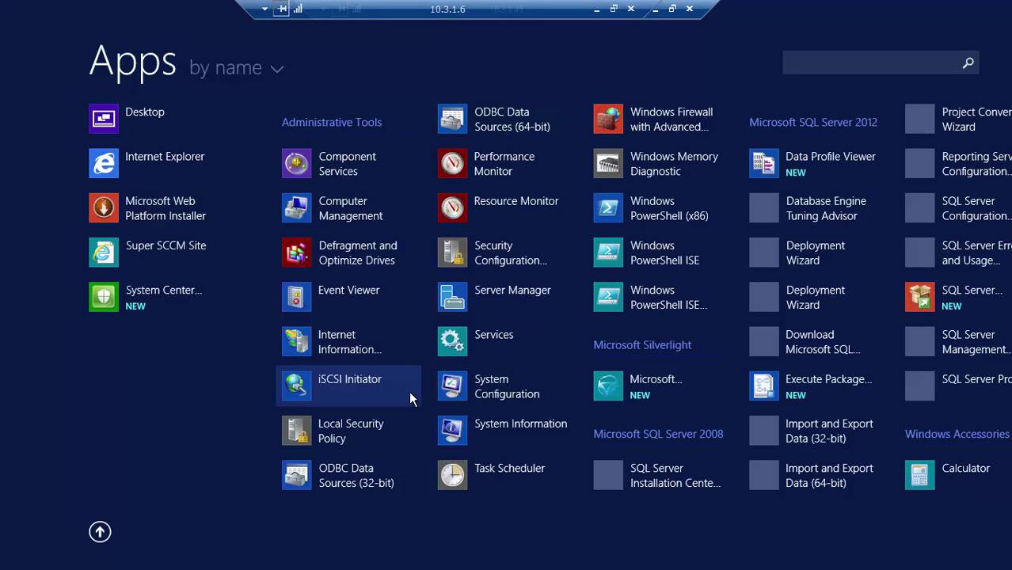
click(931, 295)
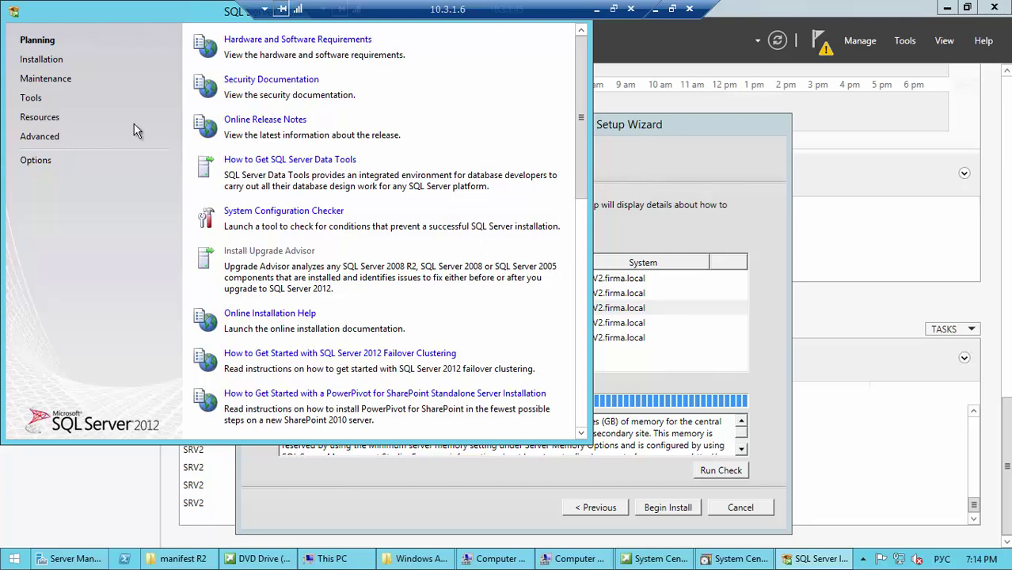
drag(130, 13, 143, 62)
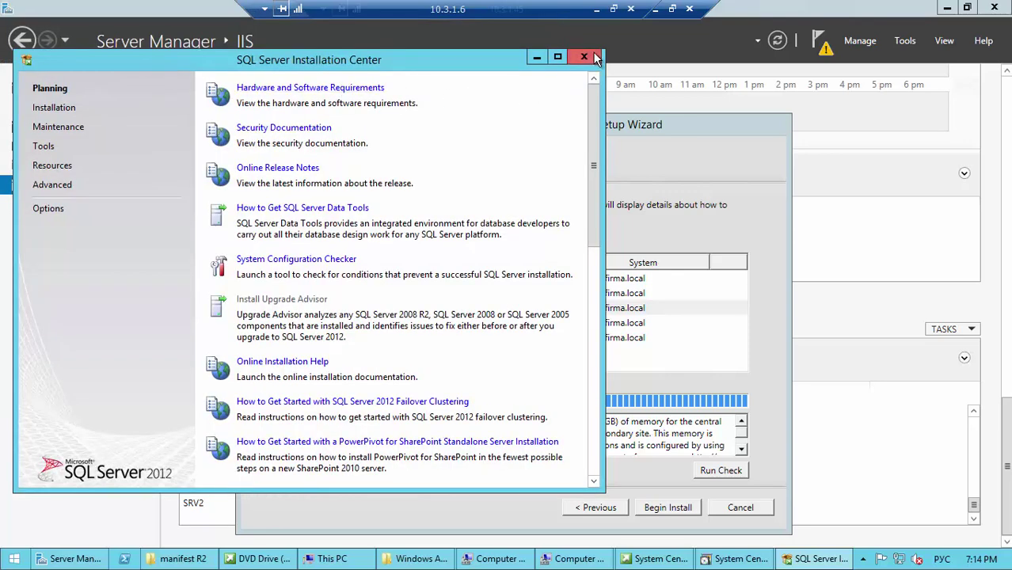
click(68, 558)
- Search the installed apps for "sql"
click(12, 560)
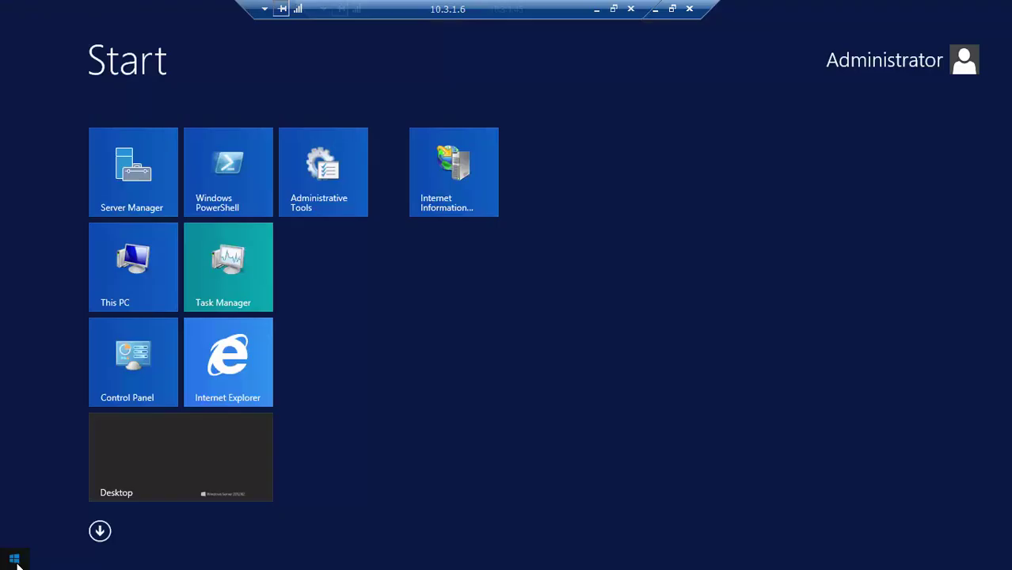
click(101, 532)
text(sq)
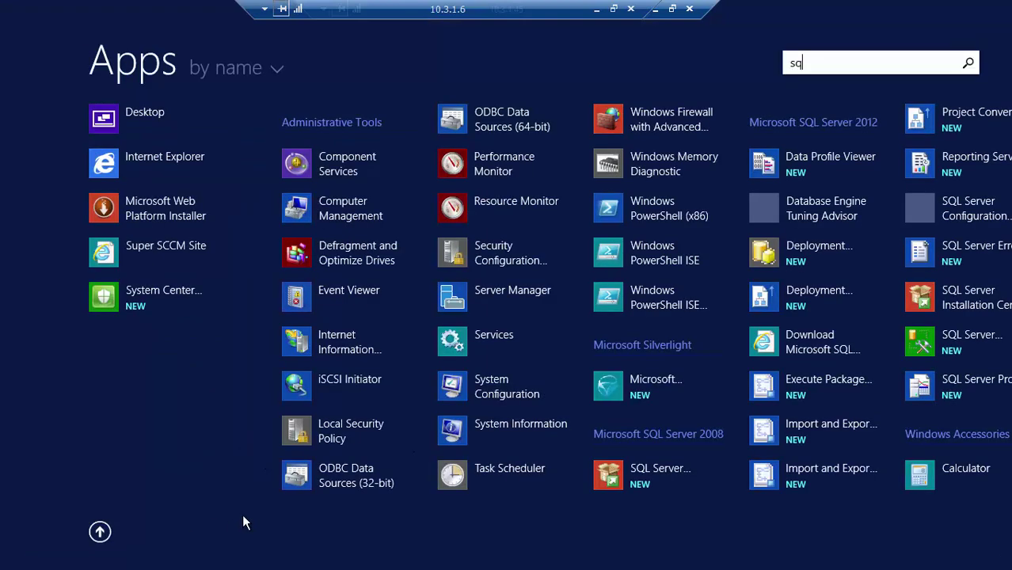
text(l)
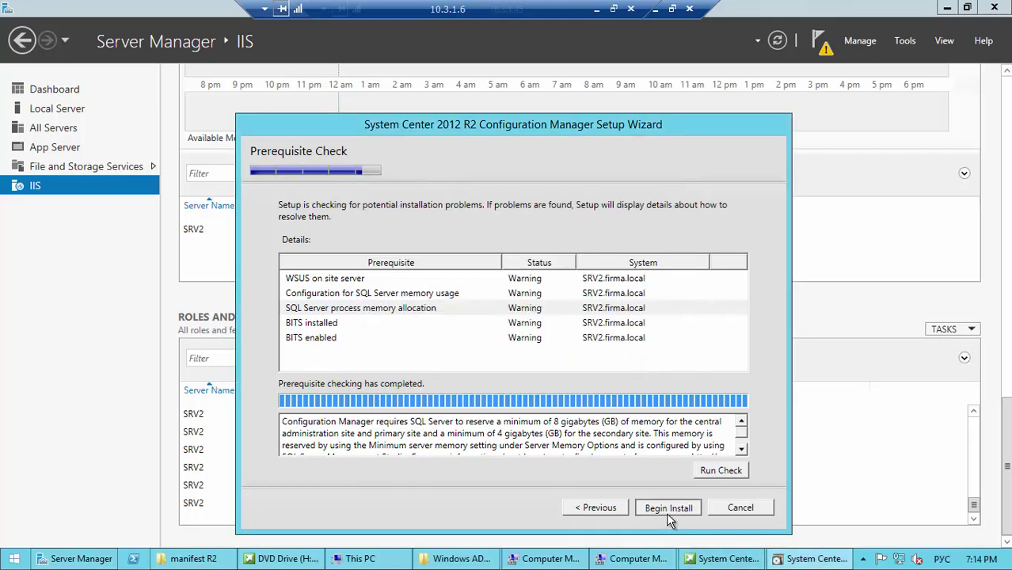
- Begin the Configuration Manager site installation and minimise the remote desktop sessions to return to the presentation
click(666, 509)
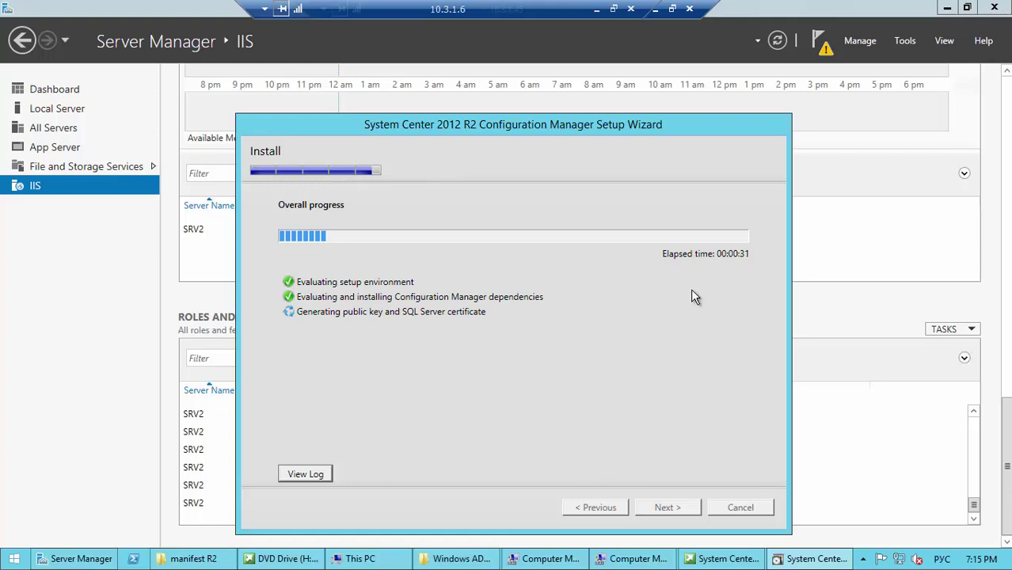
click(658, 11)
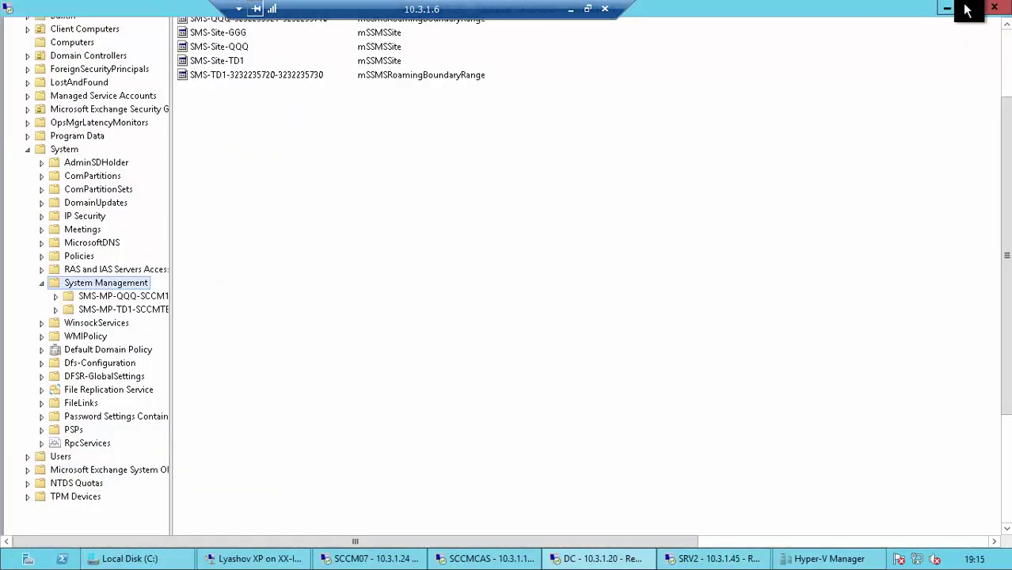
click(947, 7)
click(569, 9)
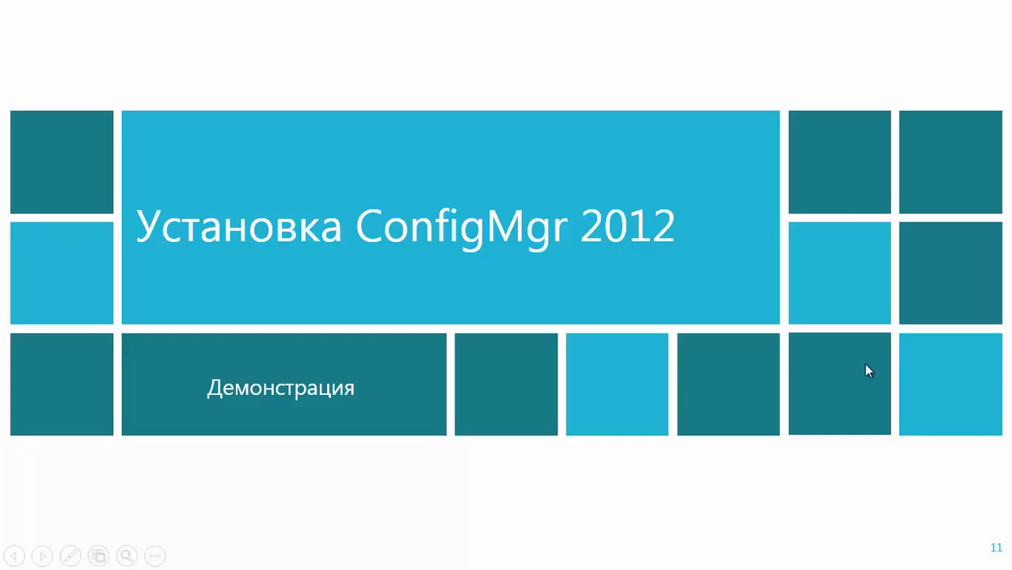
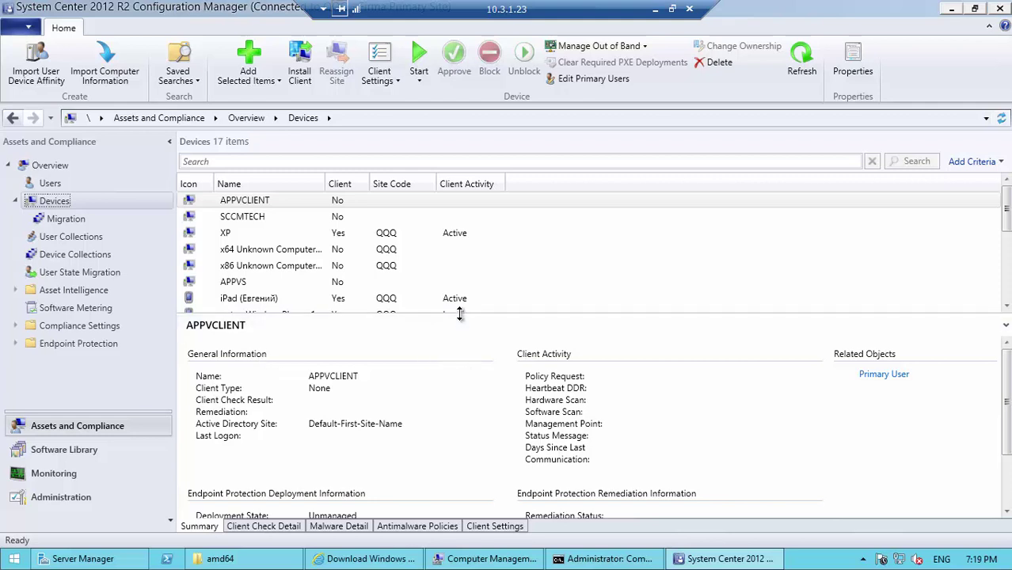
- Examine the Devices and User Collections lists and the Asset Intelligence, Compliance Settings and Endpoint Protection folders in the Assets and Compliance workspace
drag(461, 311, 467, 376)
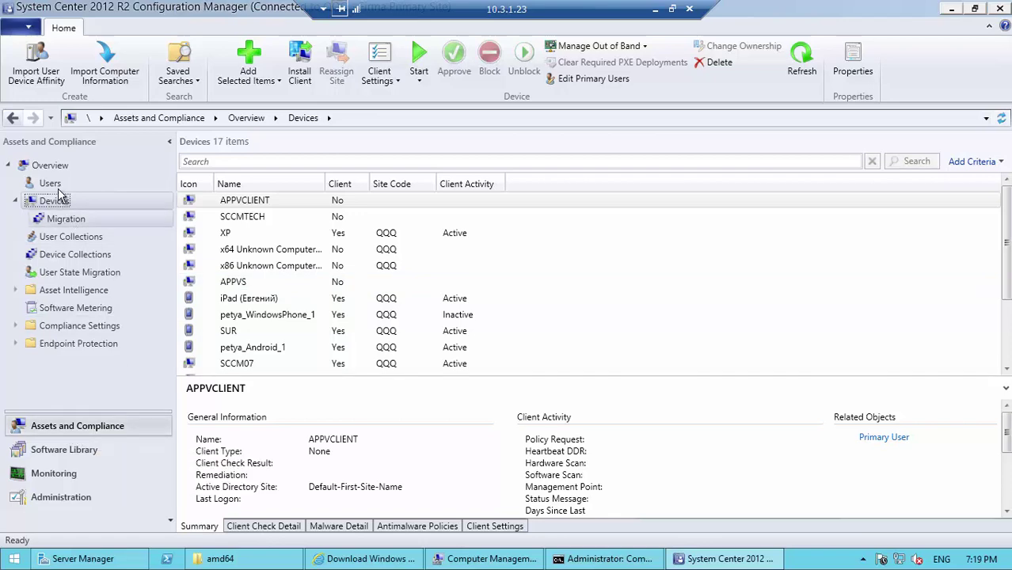
click(79, 237)
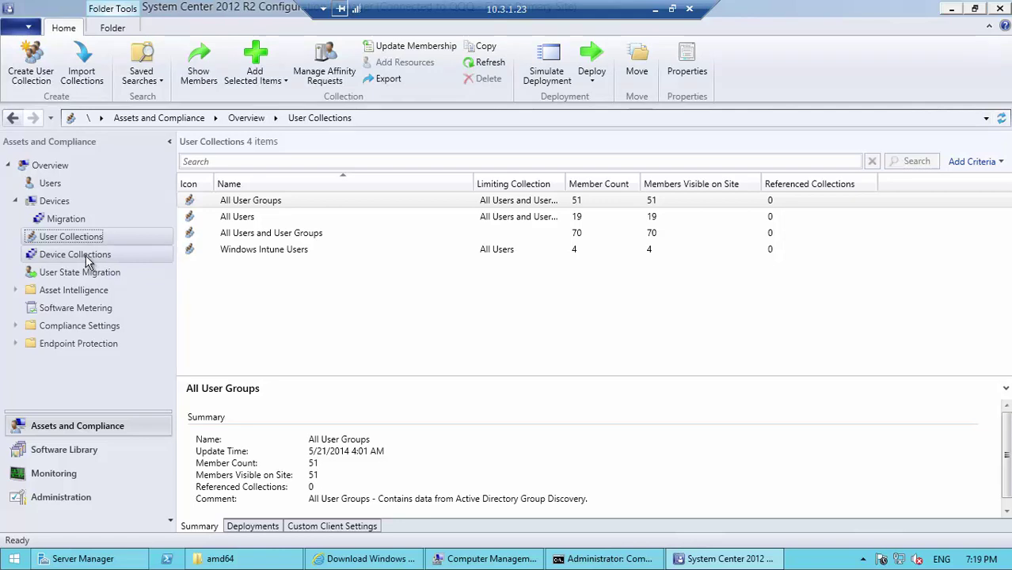
click(15, 290)
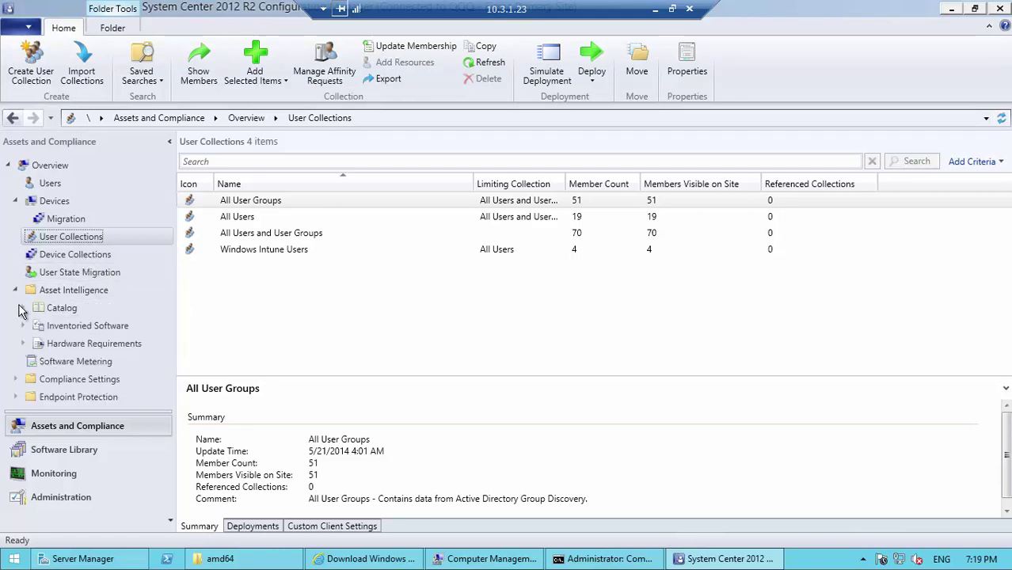
click(15, 290)
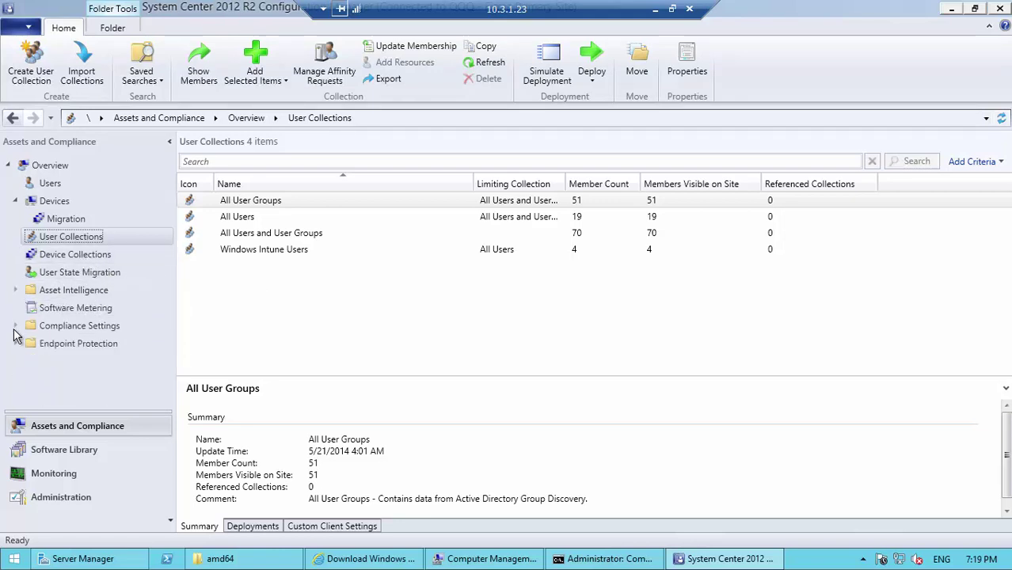
click(15, 326)
click(15, 326)
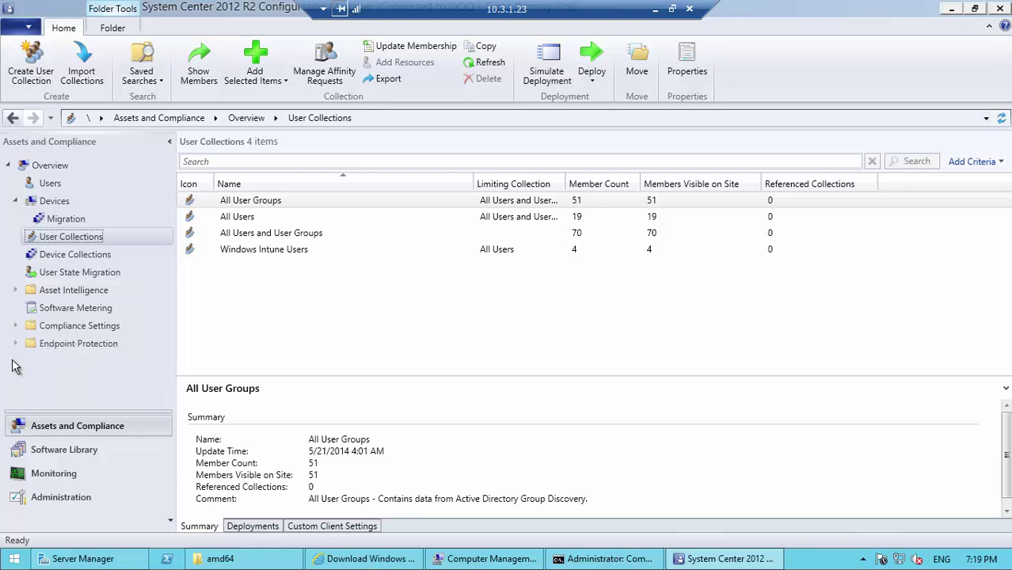
click(15, 343)
click(15, 344)
- Look through the Software Library and Monitoring workspaces, collapsing Reporting to view the remaining monitoring nodes
click(79, 449)
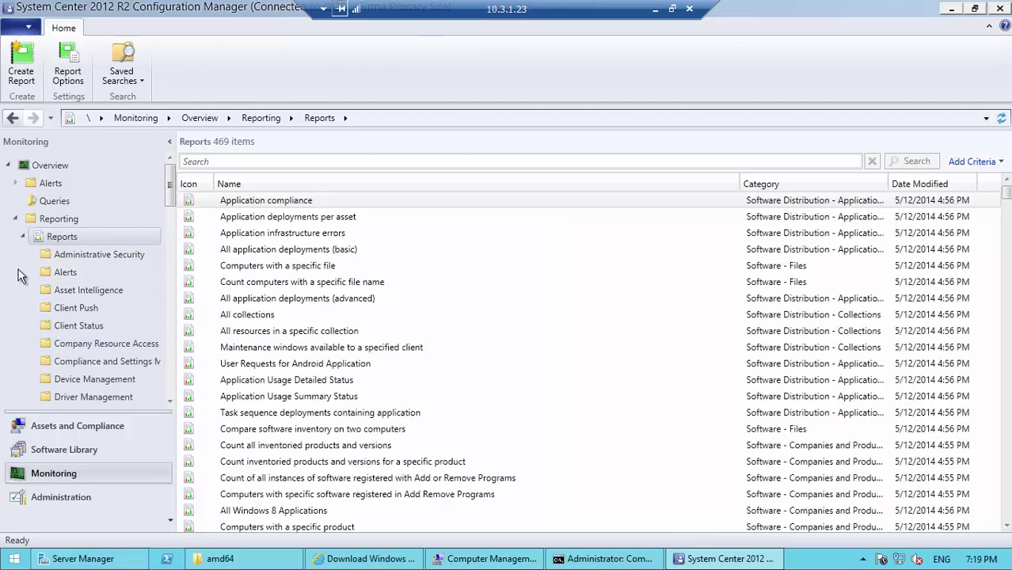
click(15, 219)
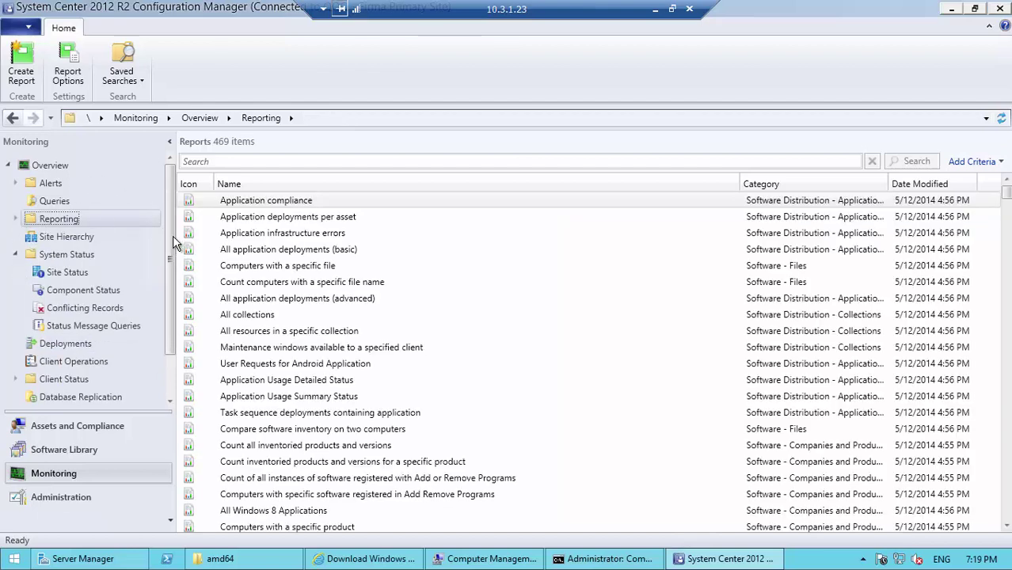
drag(173, 271, 169, 310)
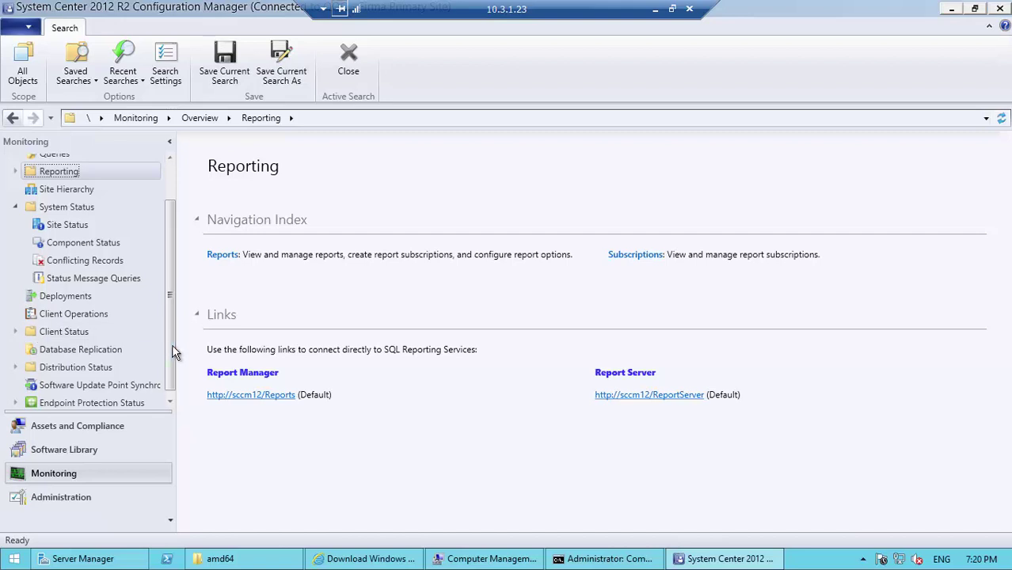
- Expand Hierarchy Configuration and Site Configuration in the Administration workspace and show the Sites list
click(66, 501)
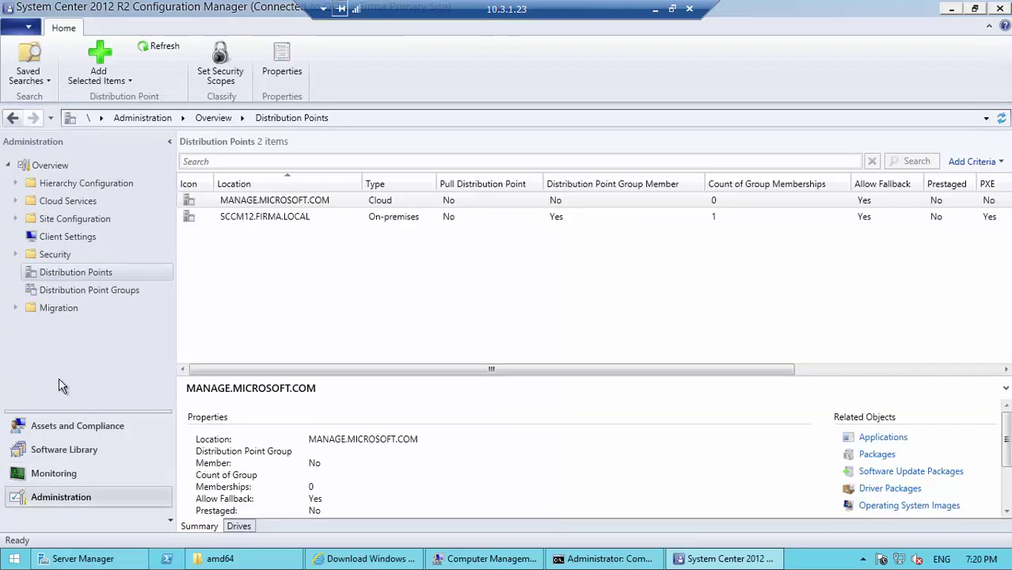
click(15, 183)
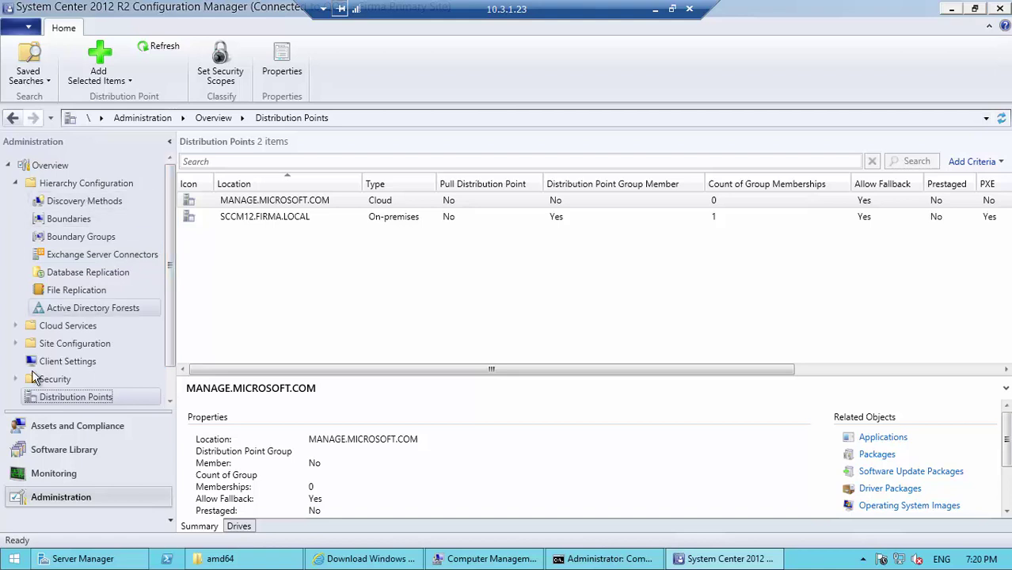
click(15, 344)
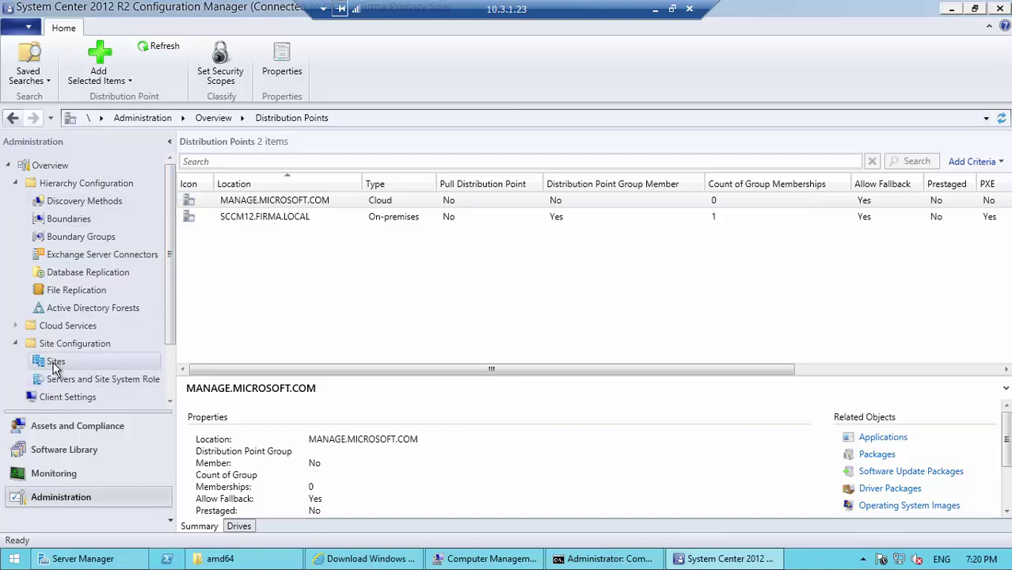
click(55, 362)
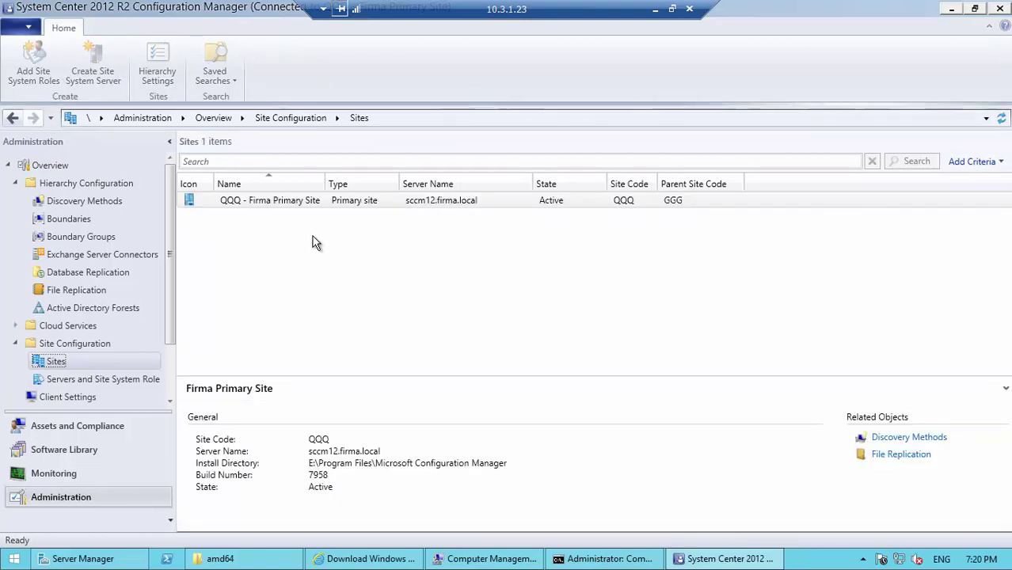
- Examine which Active Directory forests Firma Primary Site is published to in its properties, and dismiss them without changes
right_click(282, 204)
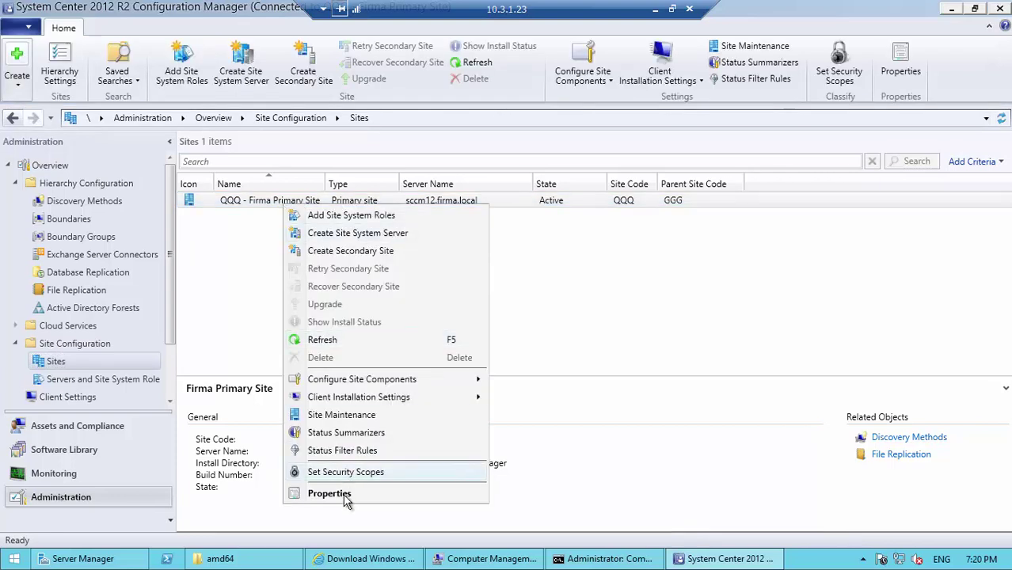
click(332, 491)
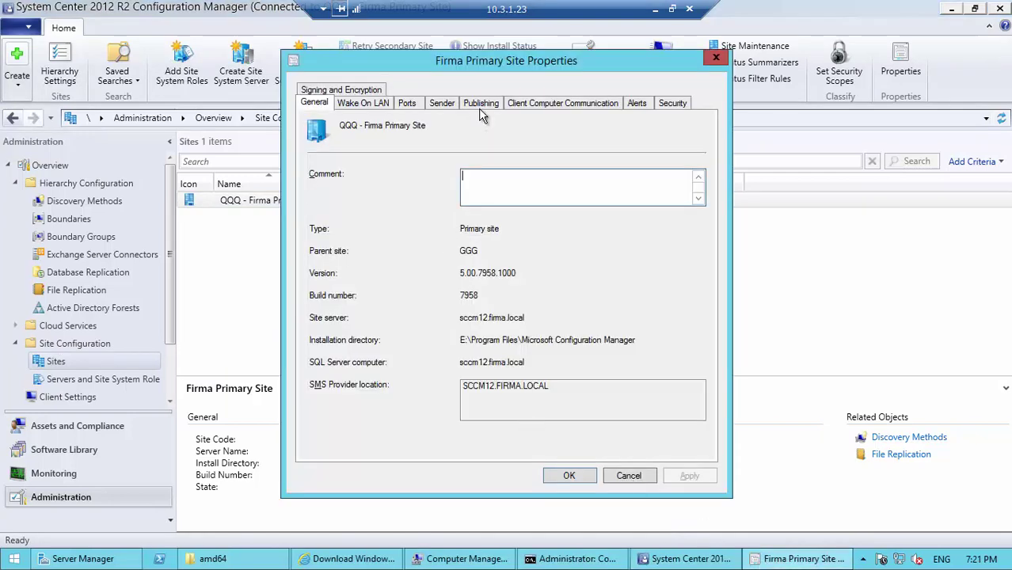
click(481, 104)
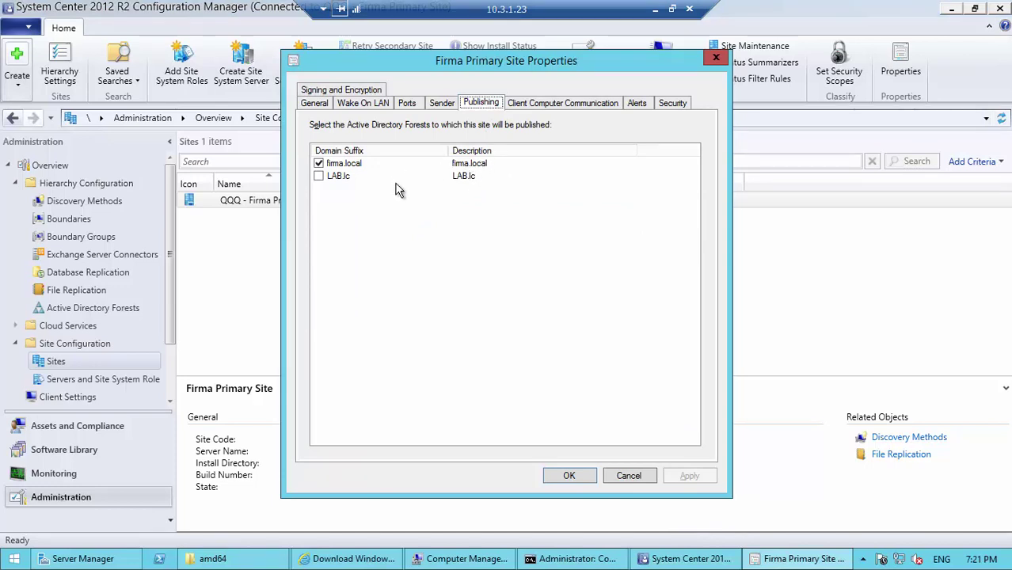
click(628, 477)
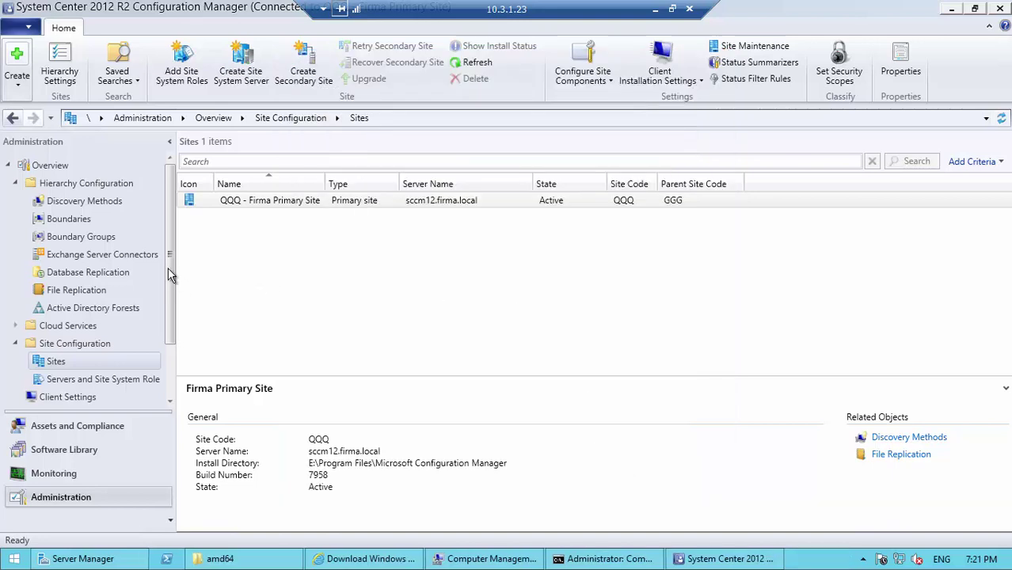
- Open the properties of Active Directory User Discovery from the discovery methods and leave the discovery enabled
click(157, 202)
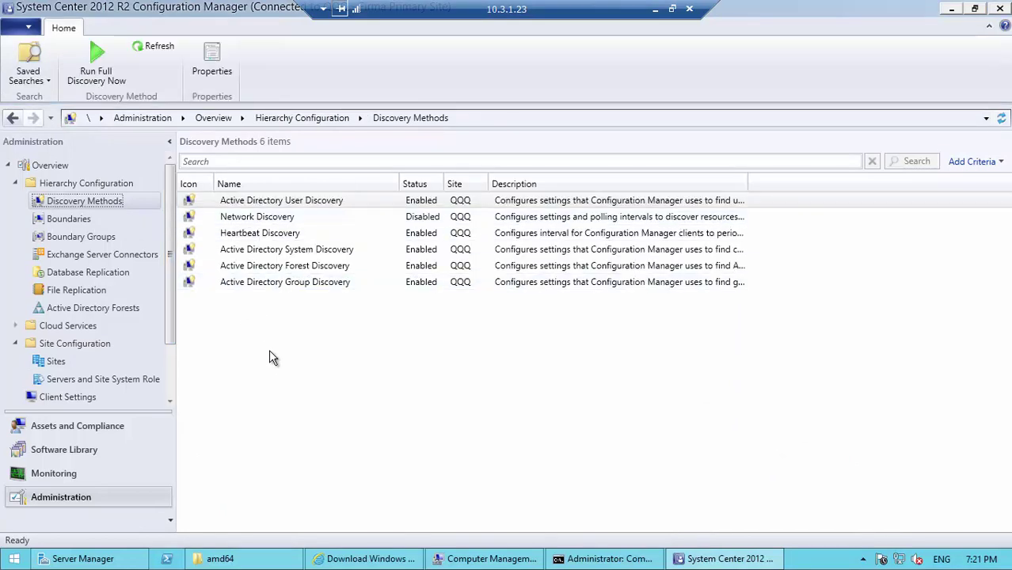
click(335, 200)
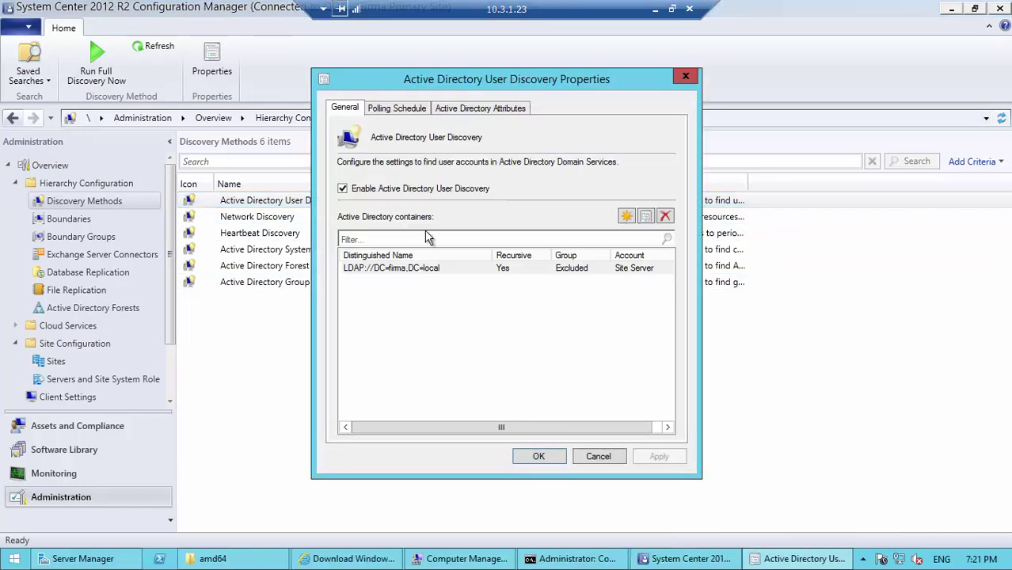
click(361, 191)
click(361, 191)
- Examine the settings for adding an Active Directory container to user discovery, browse the firma domain's containers, and cancel without adding one
click(626, 215)
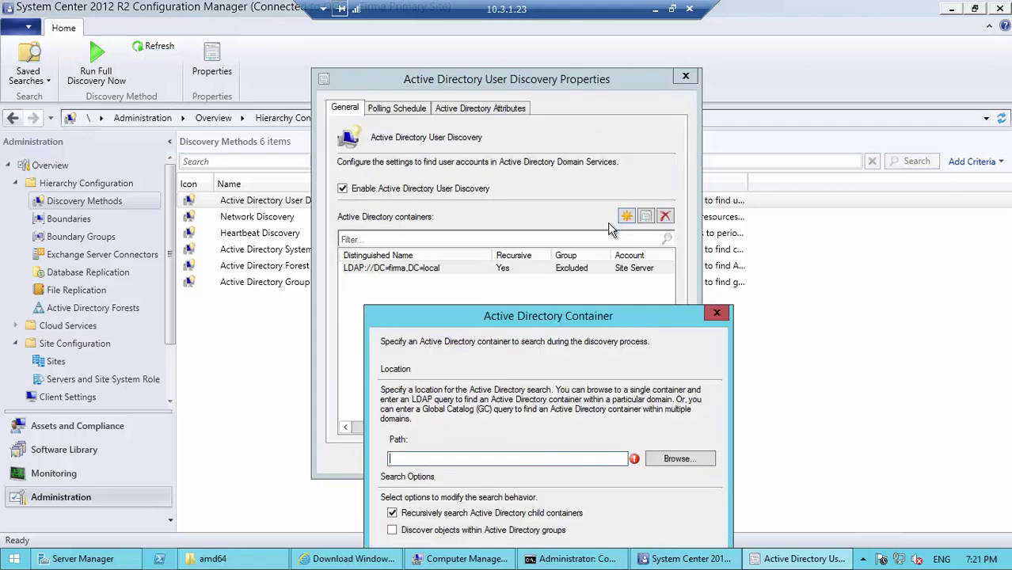
drag(600, 315, 517, 86)
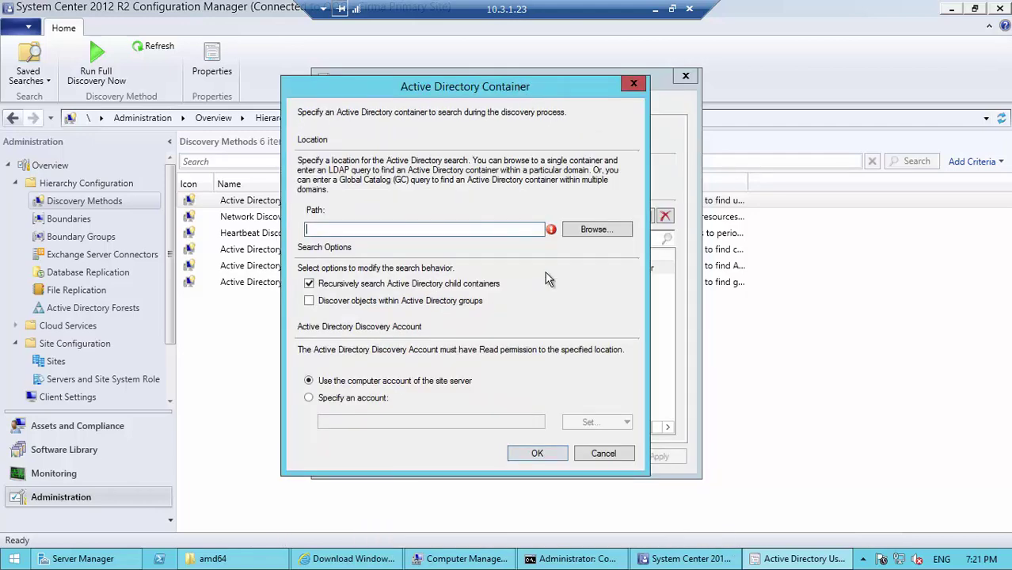
click(593, 228)
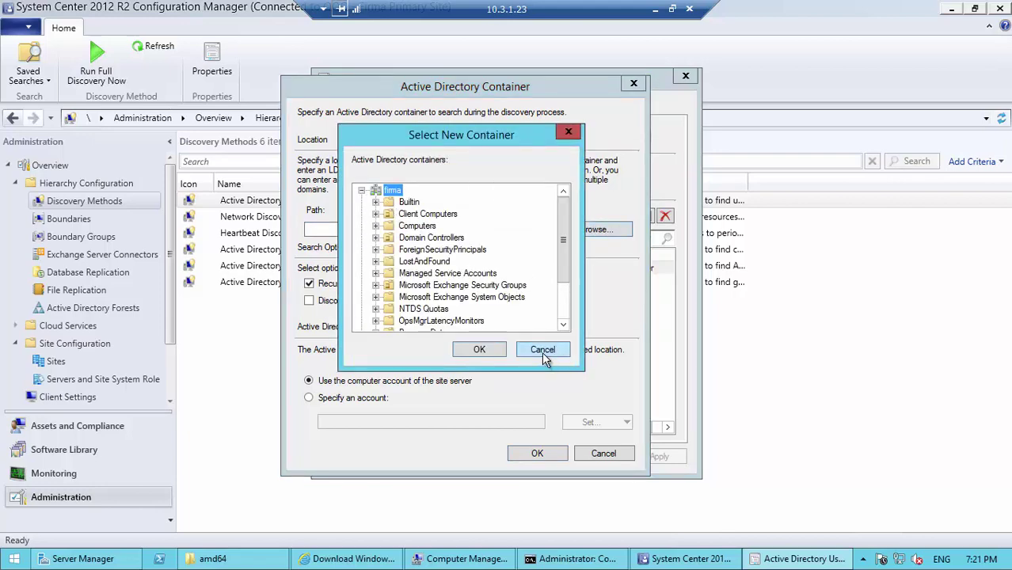
click(543, 353)
click(605, 454)
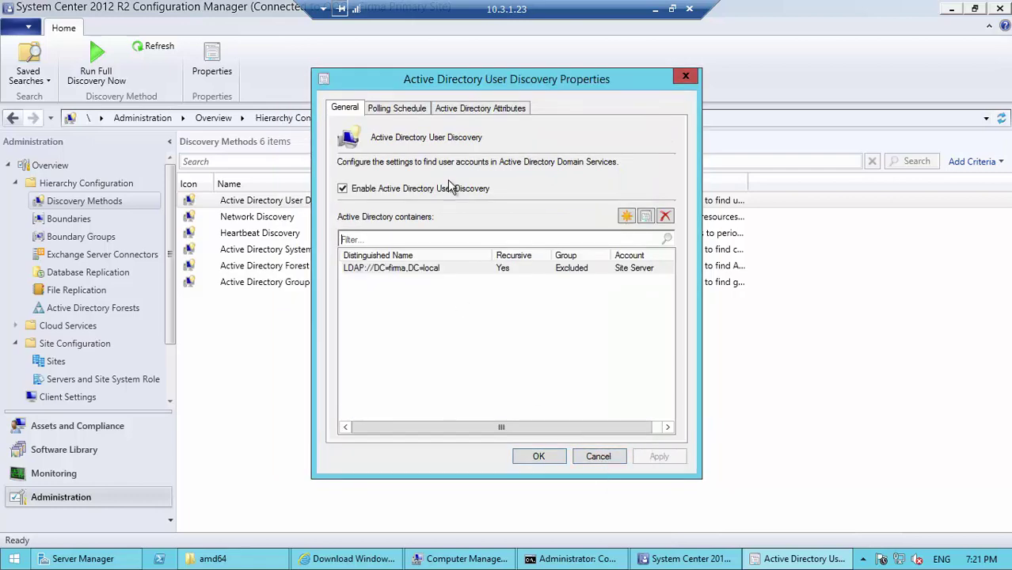
- Examine the polling schedule and the default and available Active Directory attributes in the user discovery properties
click(398, 108)
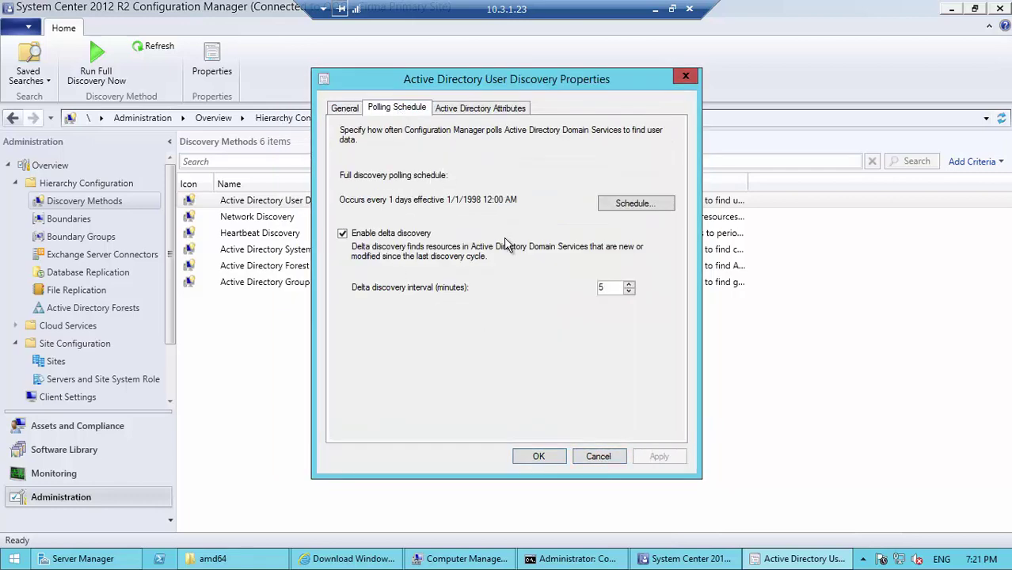
click(479, 108)
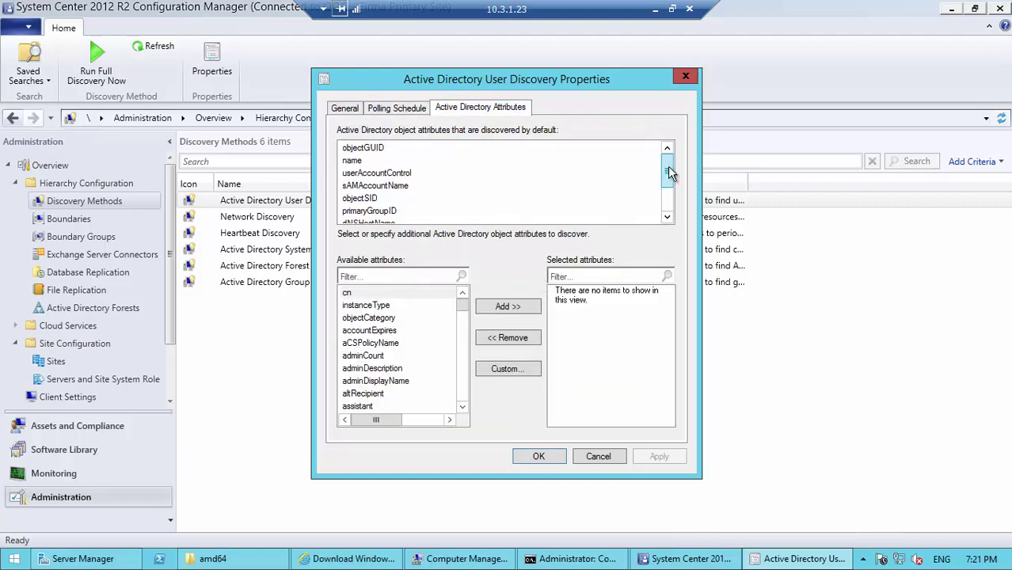
drag(669, 173, 670, 199)
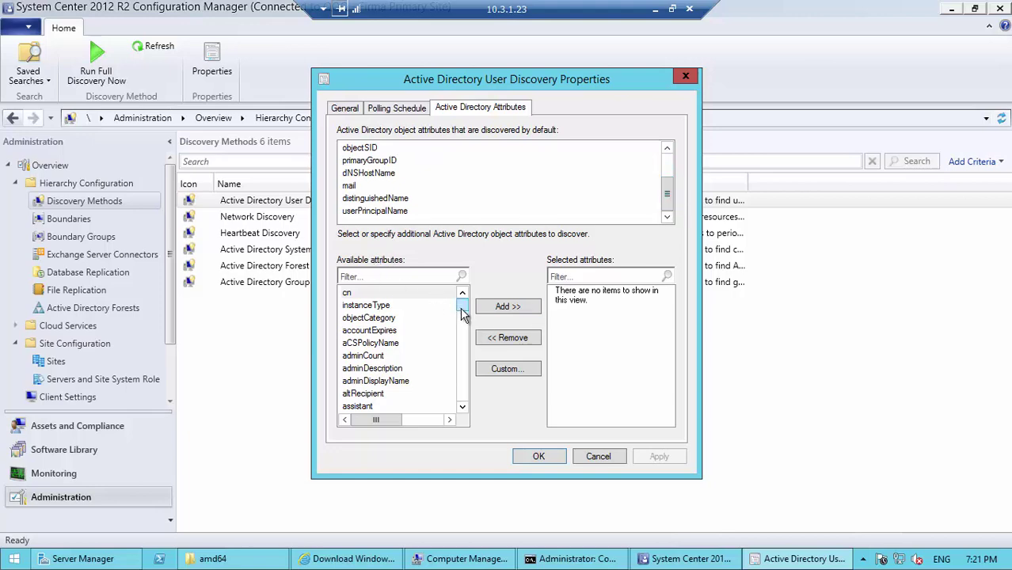
drag(463, 315, 462, 360)
- Try adding msExchMDBRulesQuota and a msExchMessageHygieneSCL attribute to the selected user discovery attributes, and cancel the properties
click(396, 329)
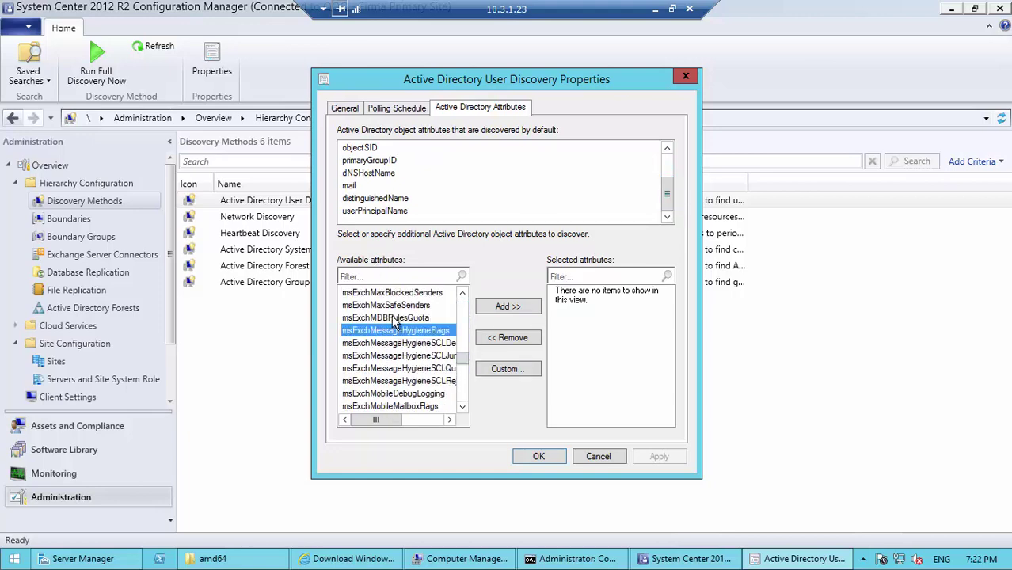
click(394, 317)
click(485, 317)
click(402, 368)
click(507, 317)
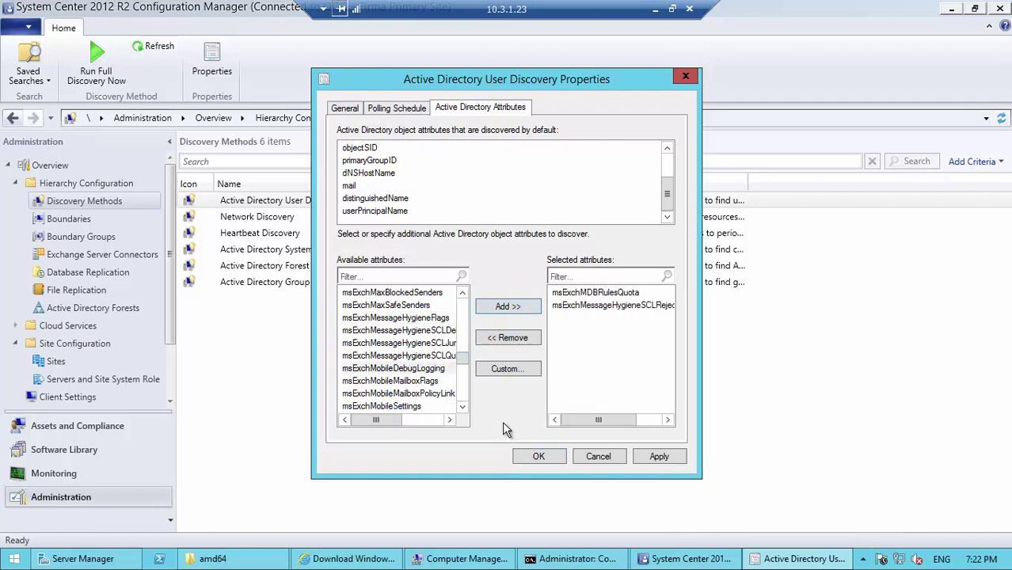
click(599, 459)
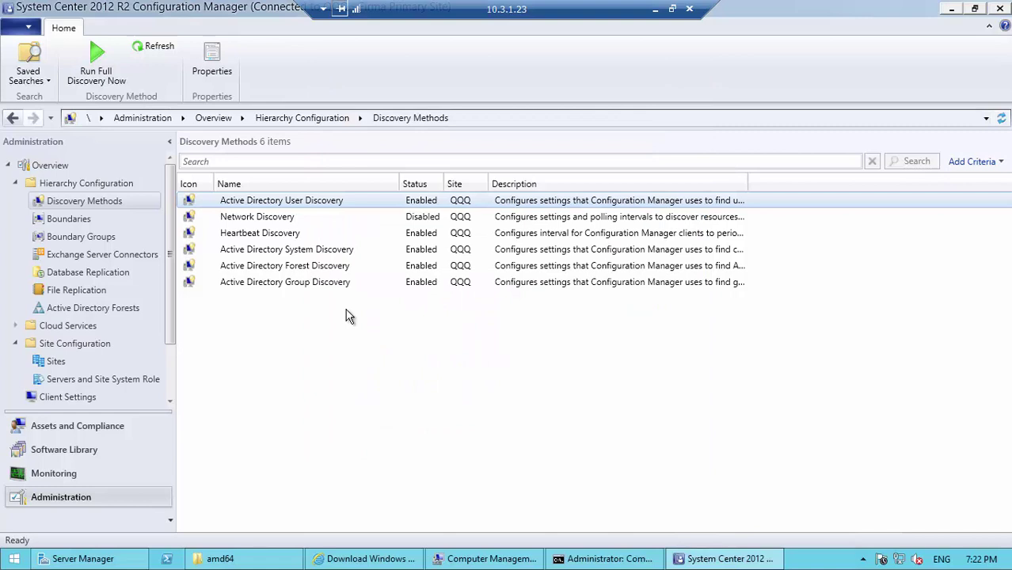
- Reopen the Active Directory User Discovery properties, look through the whole list of available attributes, and dismiss them without changes
right_click(267, 203)
click(321, 250)
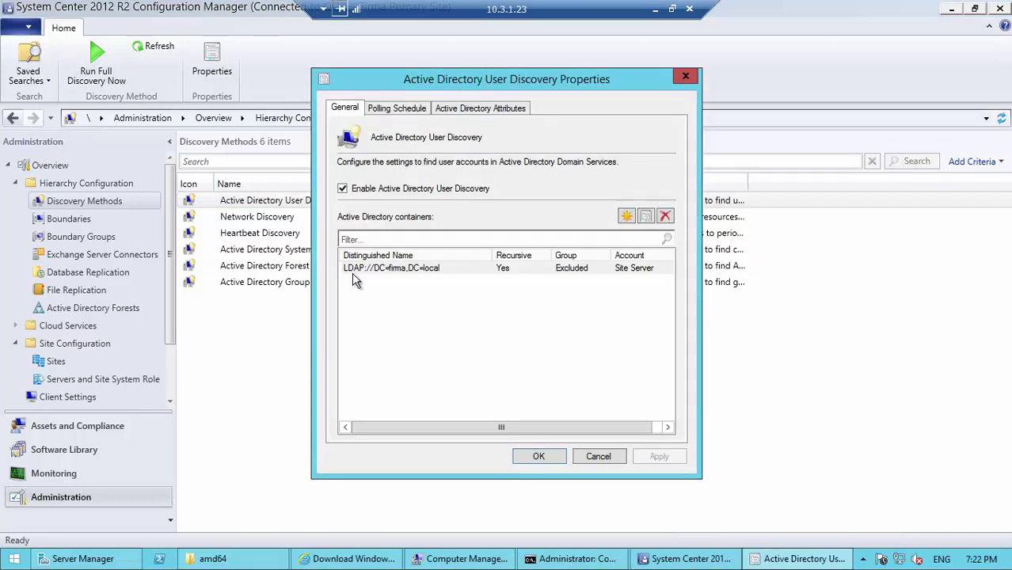
click(477, 110)
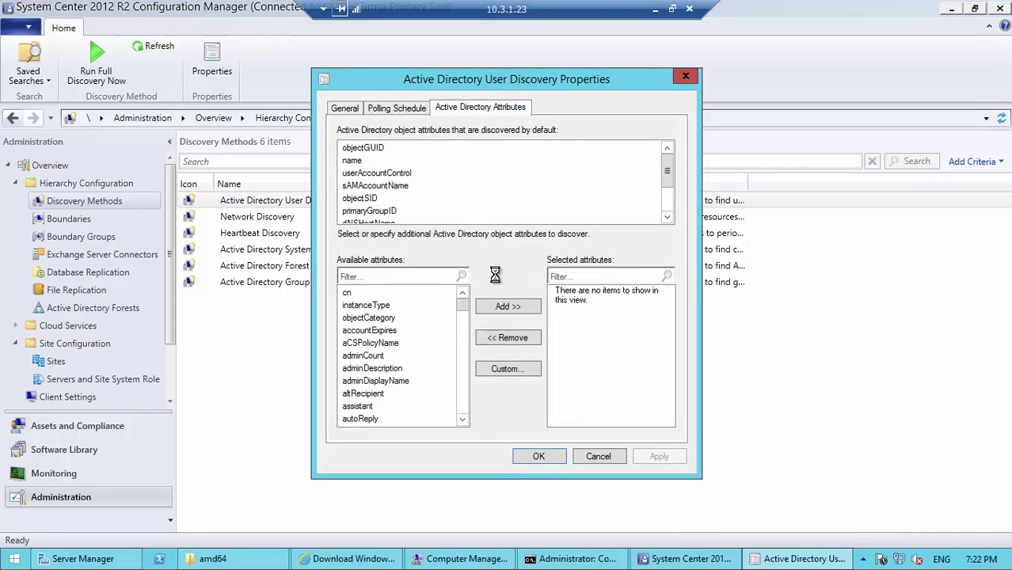
drag(464, 305, 467, 358)
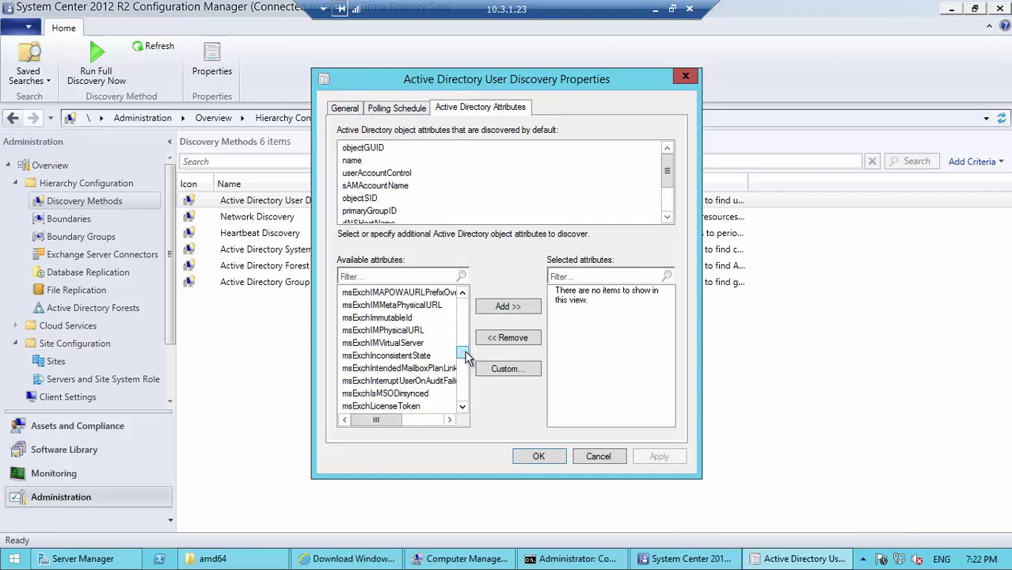
drag(465, 358, 465, 402)
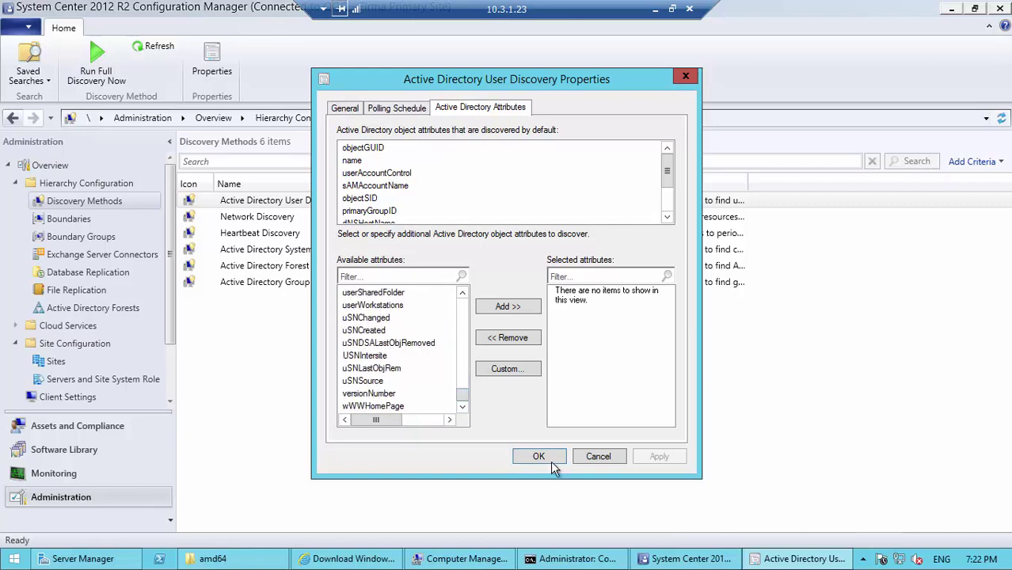
click(603, 458)
- Open the Active Directory System Discovery properties, browse the firma domain's containers for a new search location, and cancel without adding one
click(287, 251)
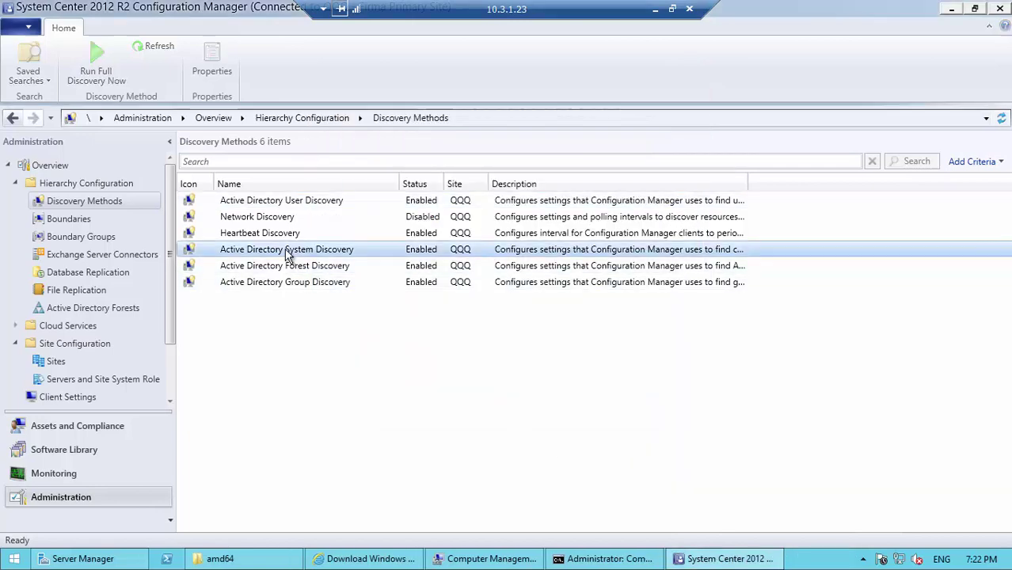
double_click(287, 250)
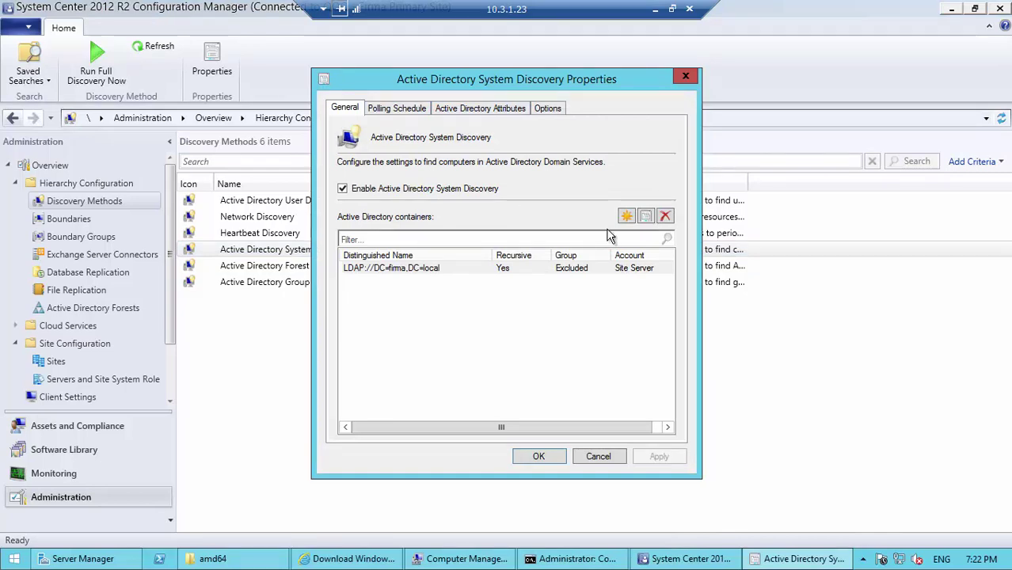
click(626, 217)
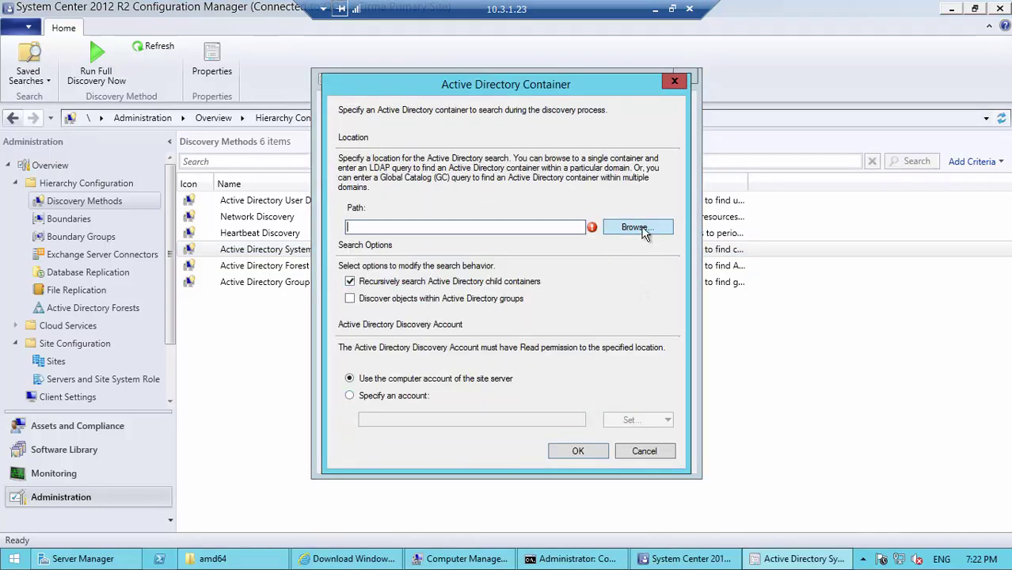
click(637, 227)
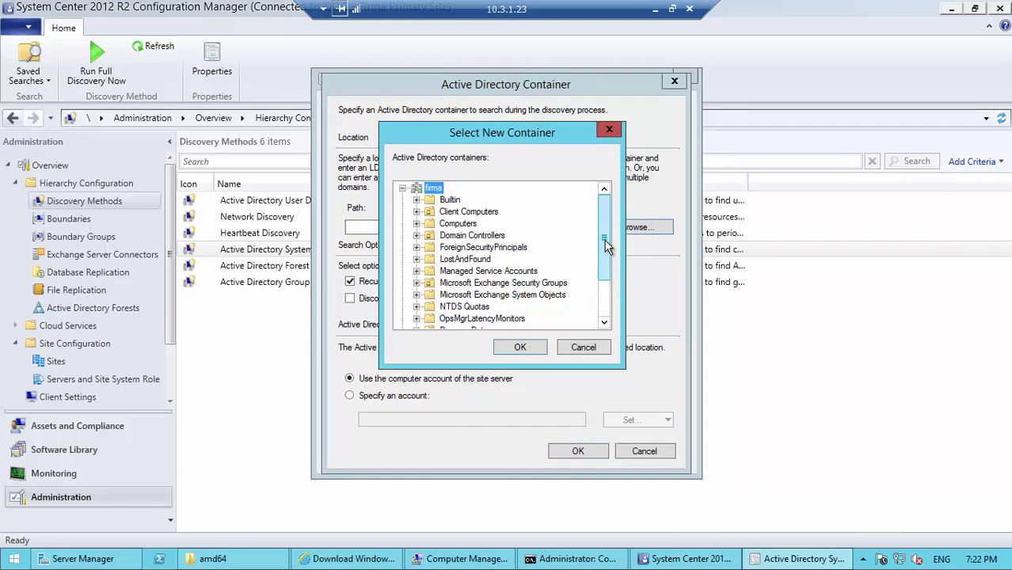
scroll(606, 244, down, 1)
click(485, 190)
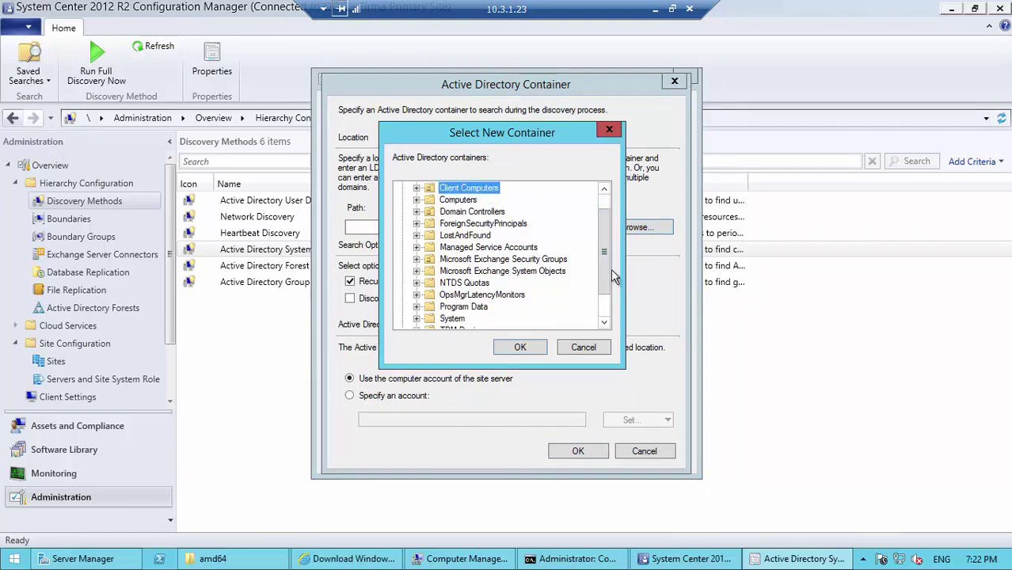
scroll(602, 244, up, 1)
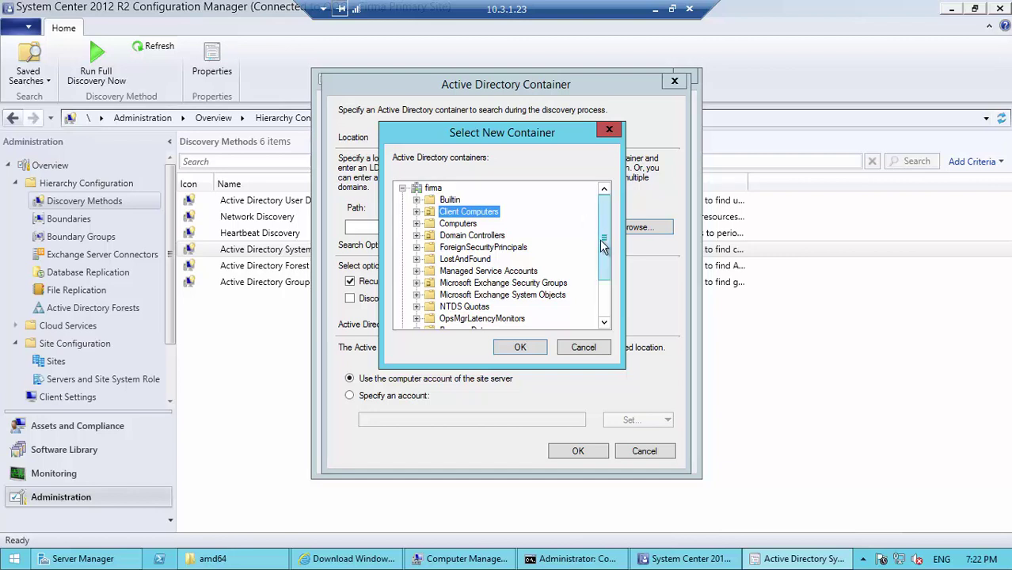
click(585, 348)
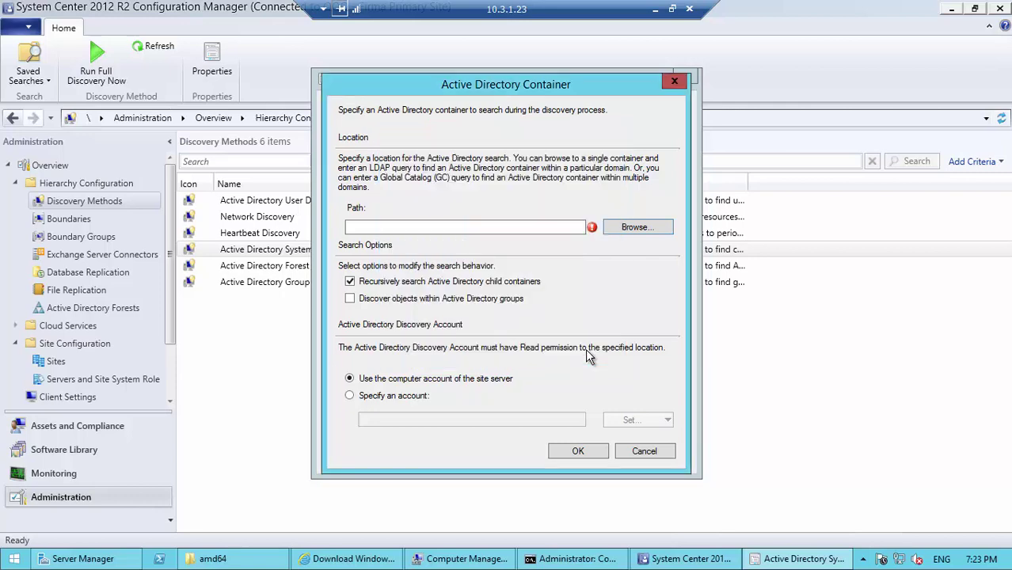
click(644, 451)
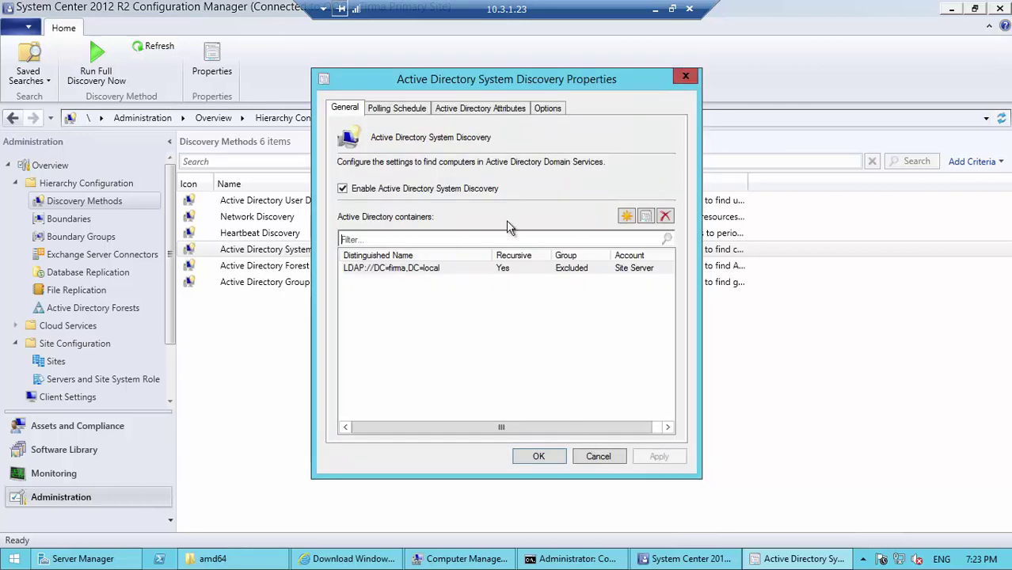
- Examine the polling schedule, attributes and computer exclusion options of Active Directory System Discovery, and dismiss the properties without changes
click(373, 110)
click(480, 108)
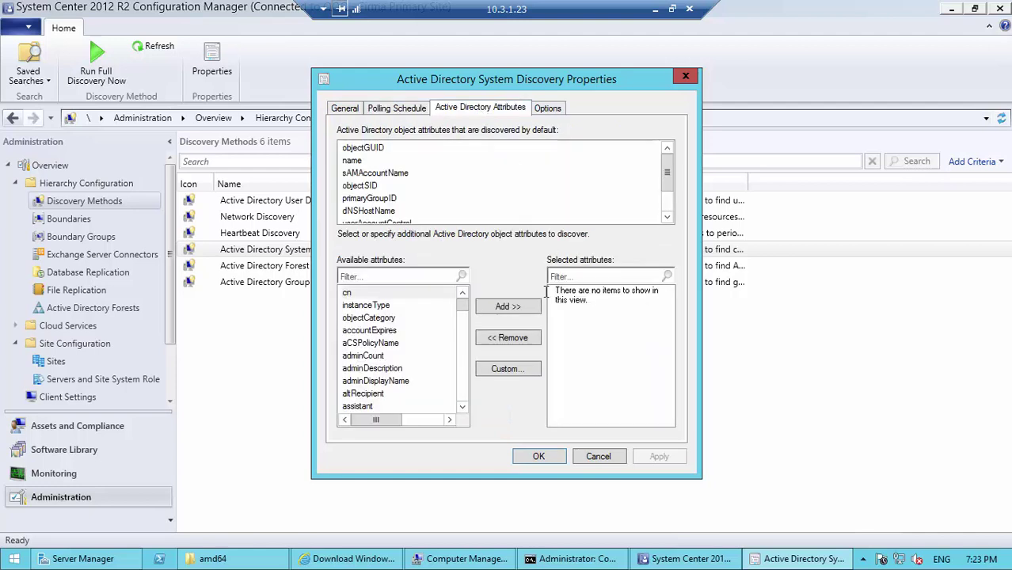
click(550, 108)
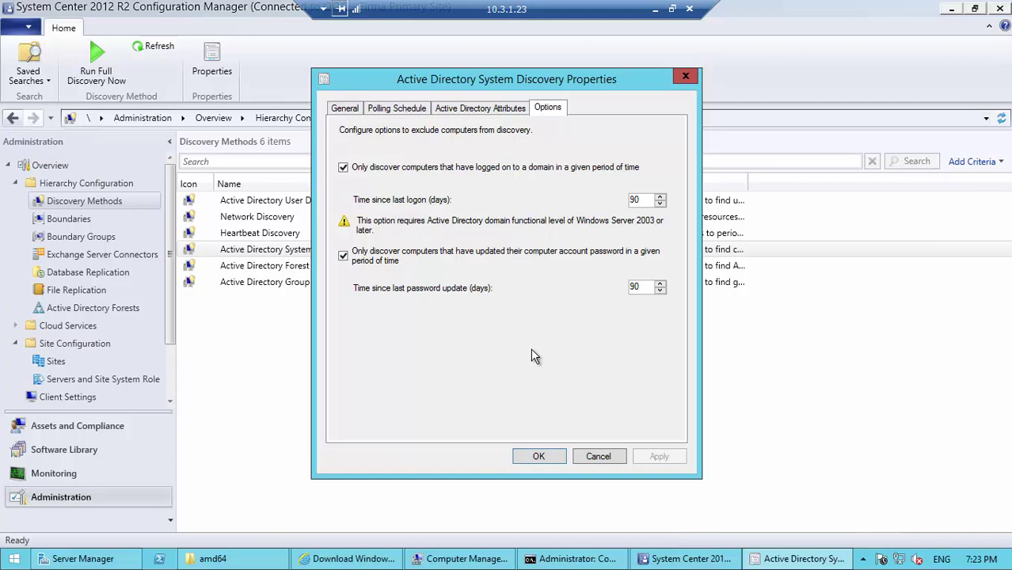
click(598, 458)
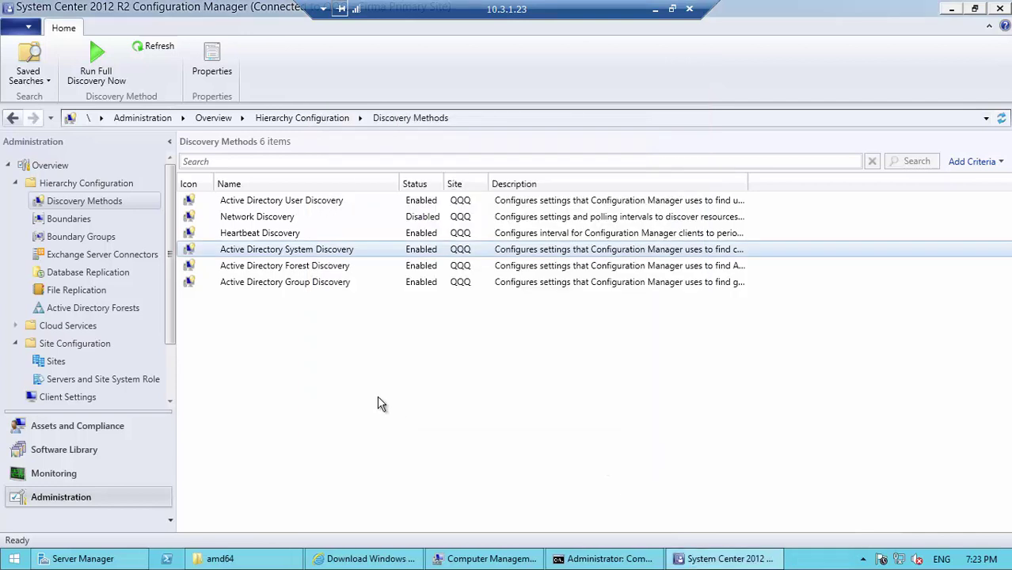
- Examine the general settings of Network Discovery and the Heartbeat Discovery schedule, dismissing both properties without changes
click(253, 220)
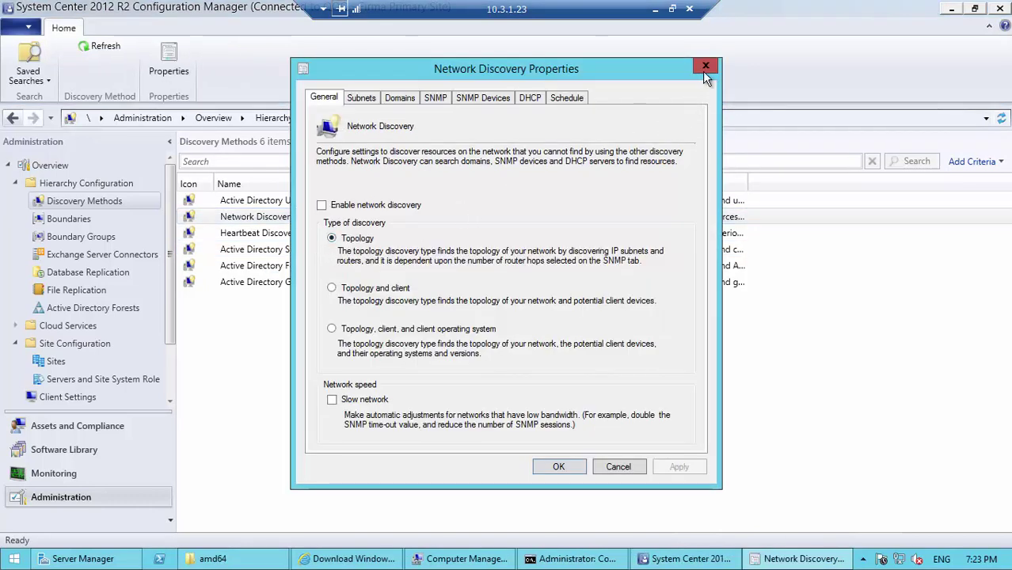
click(702, 63)
click(275, 237)
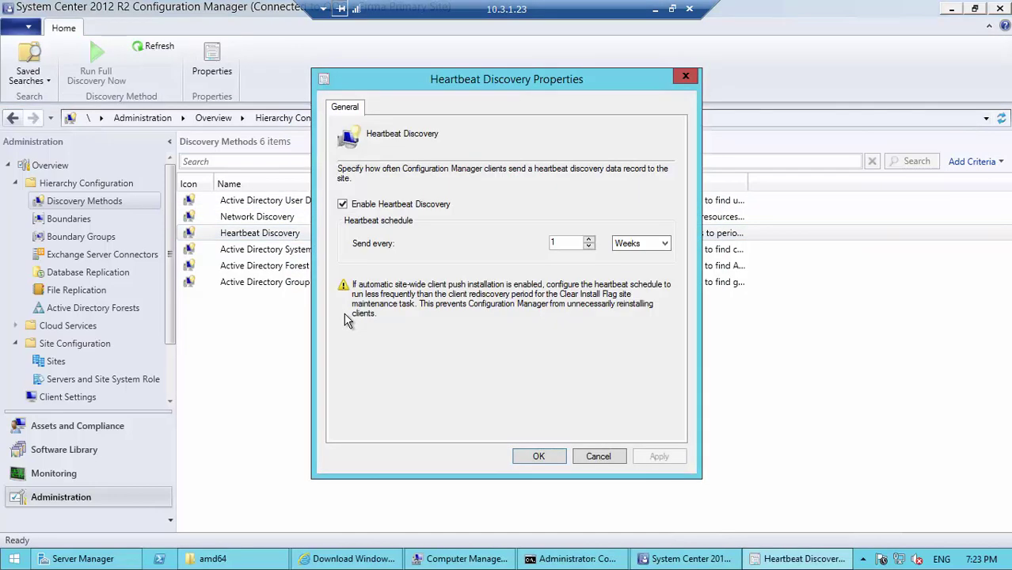
click(567, 242)
click(599, 456)
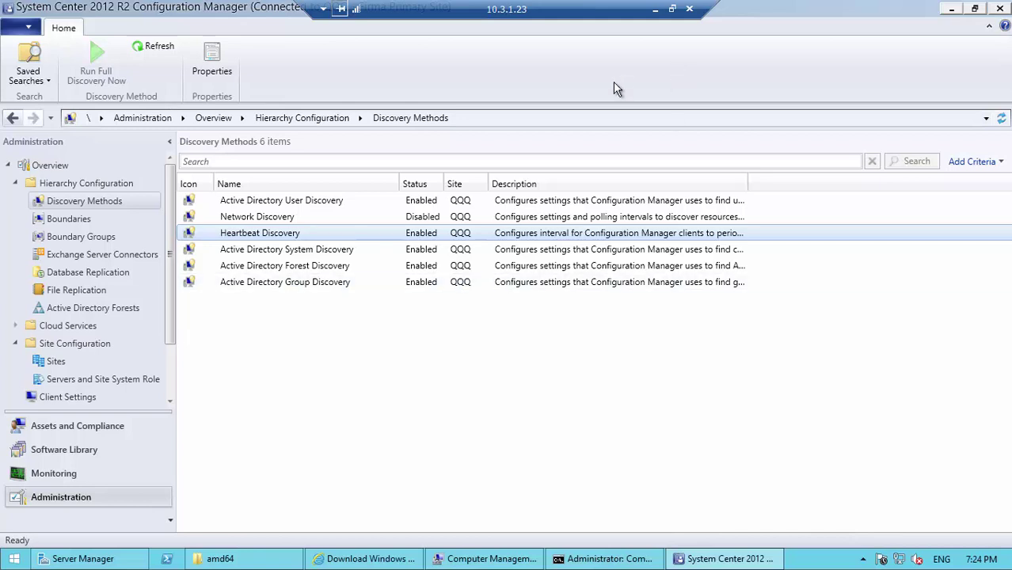
- Show the boundaries and start a new one with description 123, type Active Directory site, and site Default-First-Site-Name
click(68, 219)
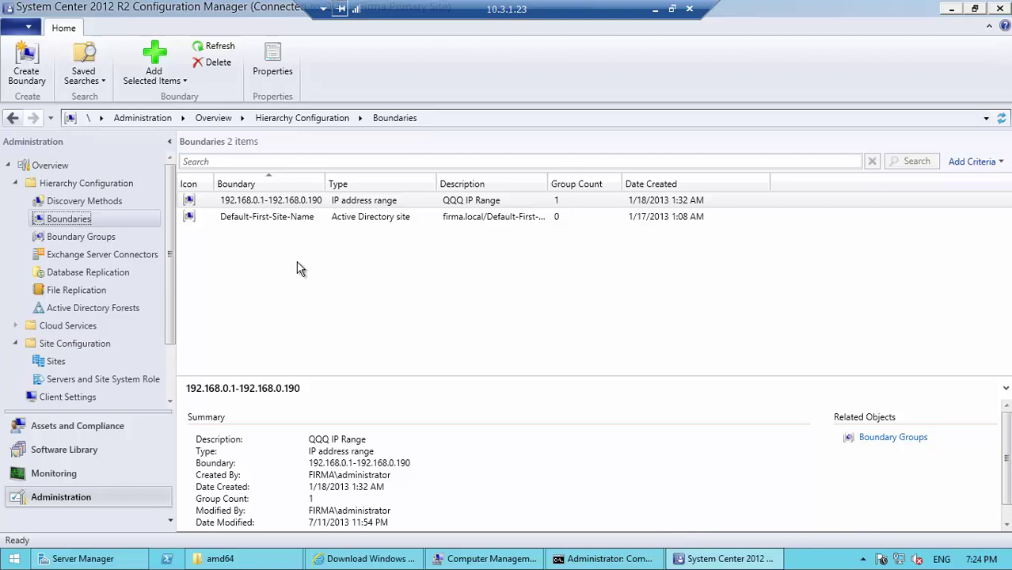
click(26, 63)
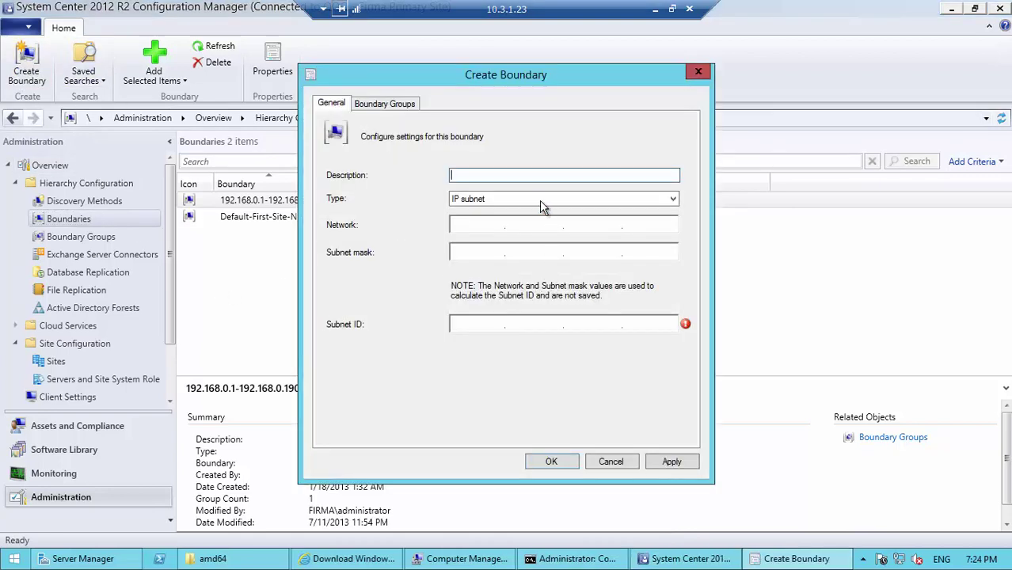
text(123)
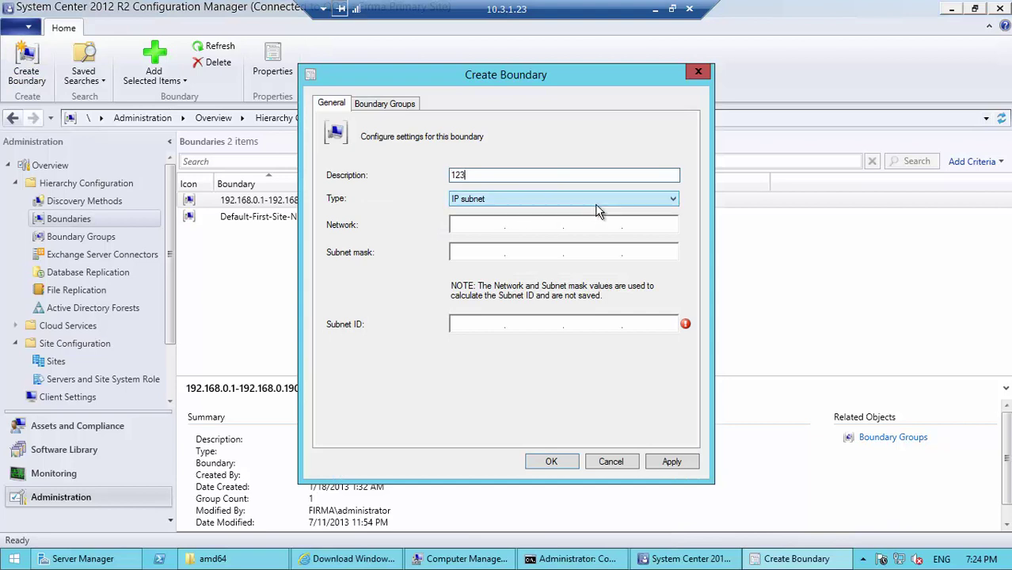
click(595, 204)
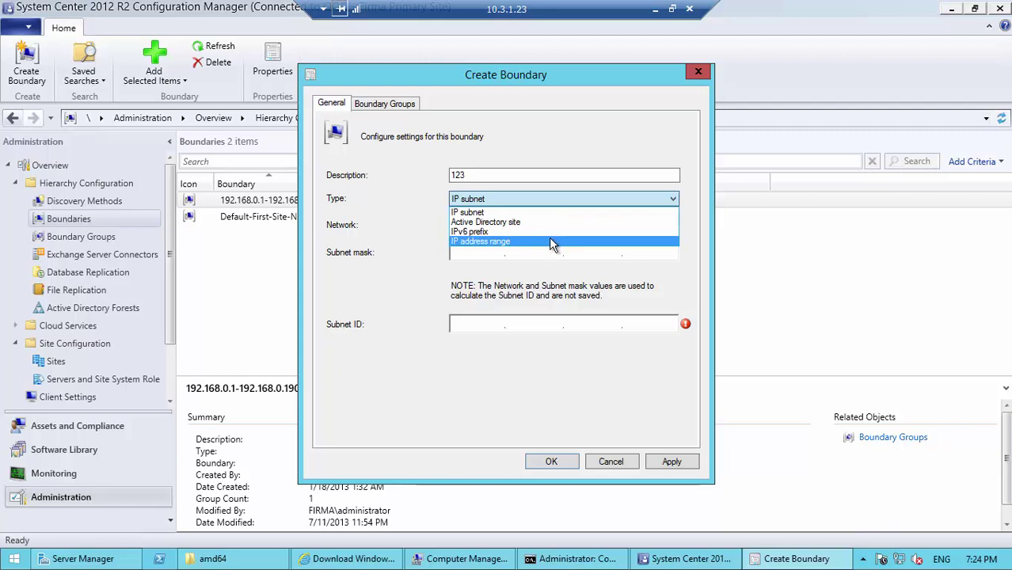
click(564, 221)
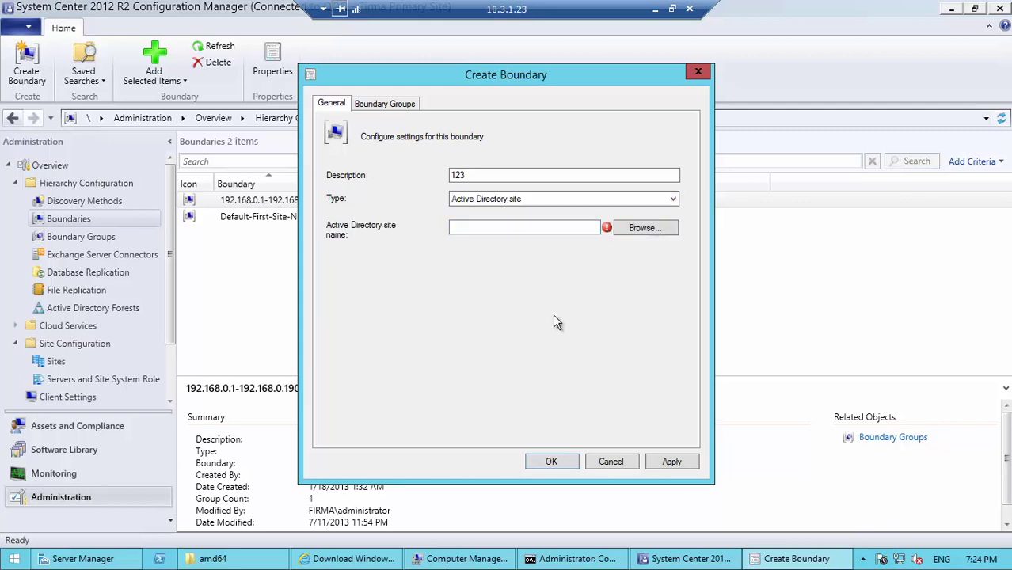
click(642, 229)
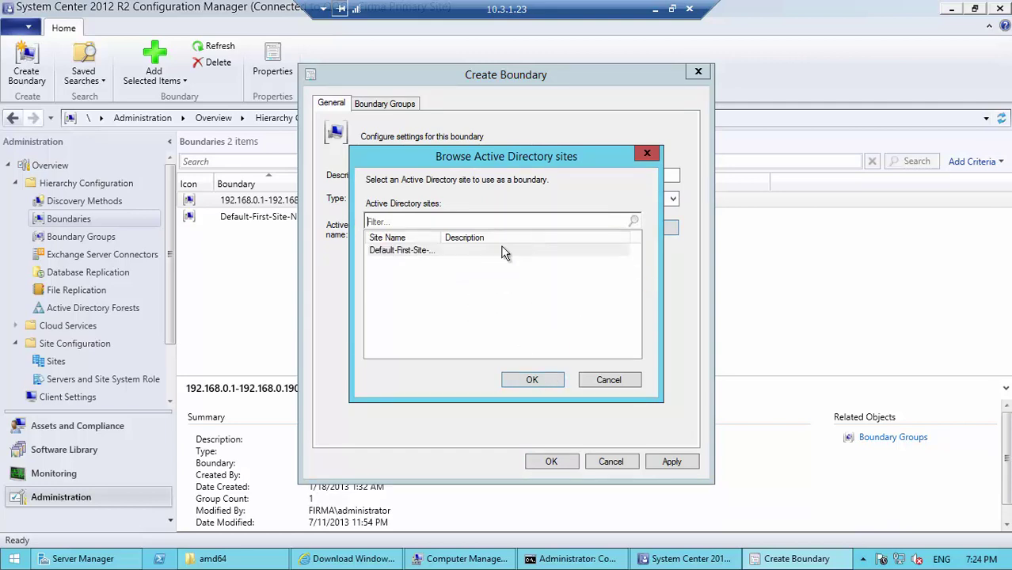
drag(440, 237, 473, 237)
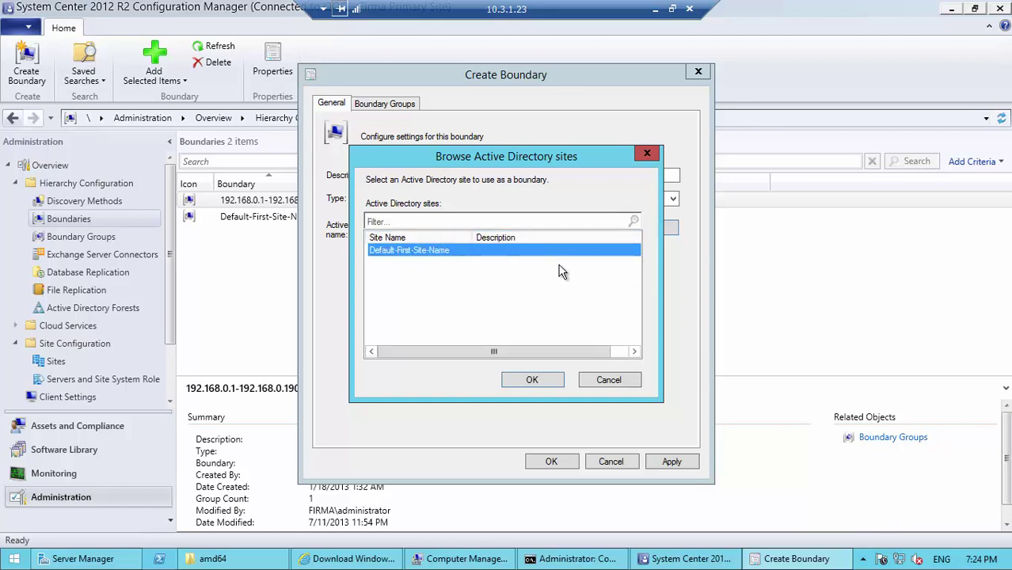
click(544, 379)
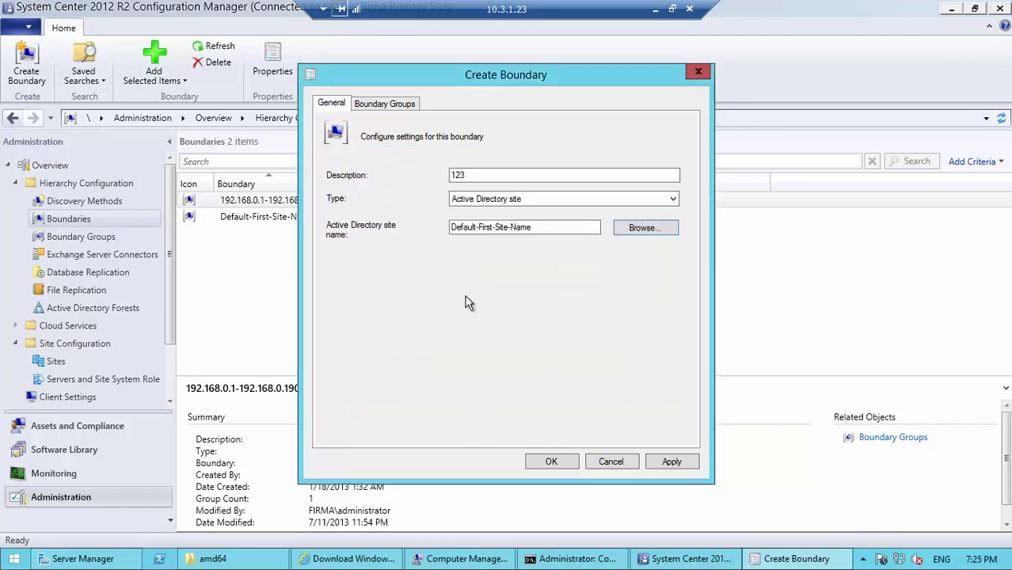
- Examine the boundary group assignments of the new boundary and cancel its creation
drag(500, 77, 660, 80)
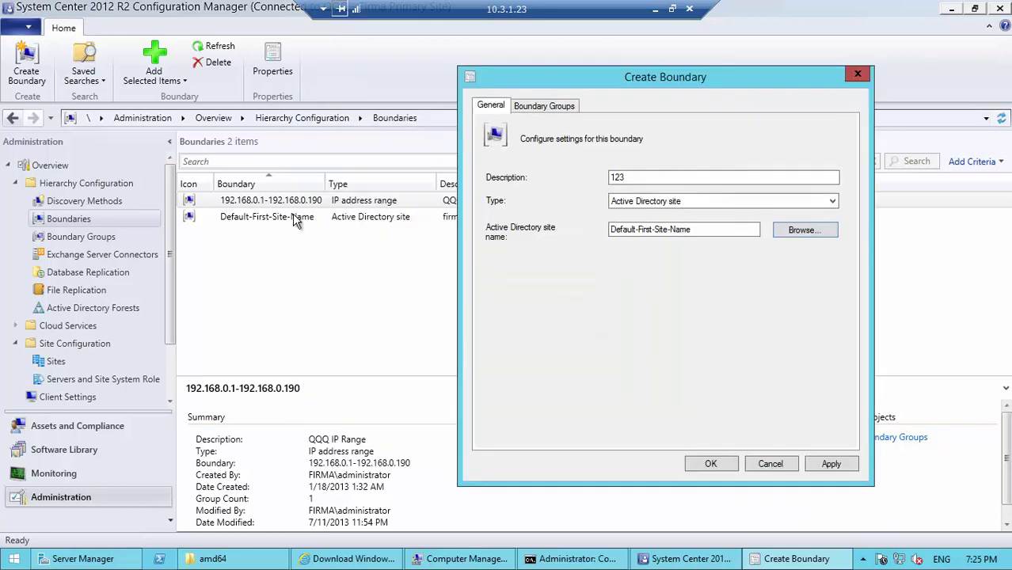
click(553, 105)
drag(728, 80, 593, 96)
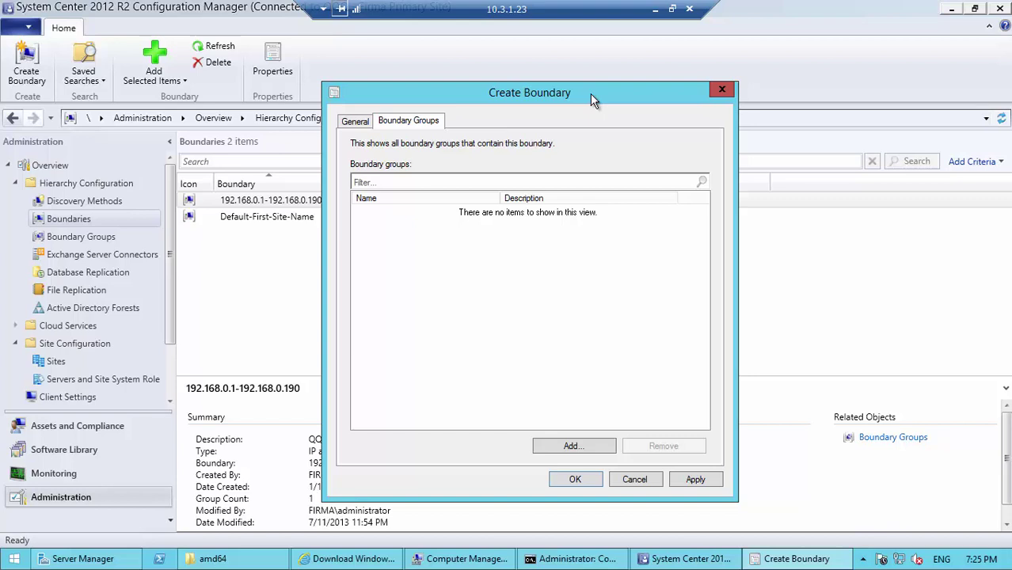
click(652, 481)
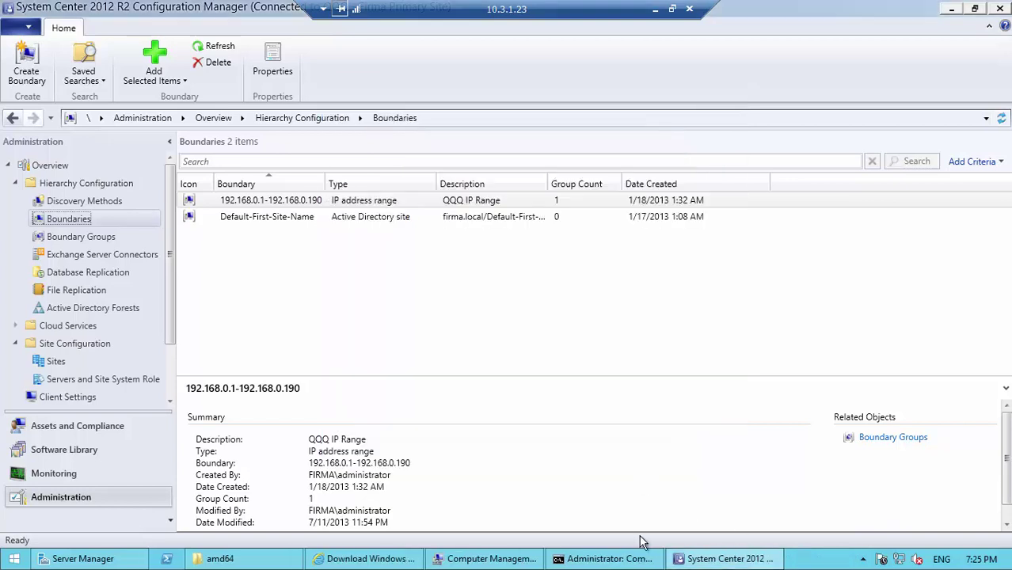
- Start a new boundary group named 123 and add the boundary 192.168.0.1-192.168.0.190 to it
click(78, 237)
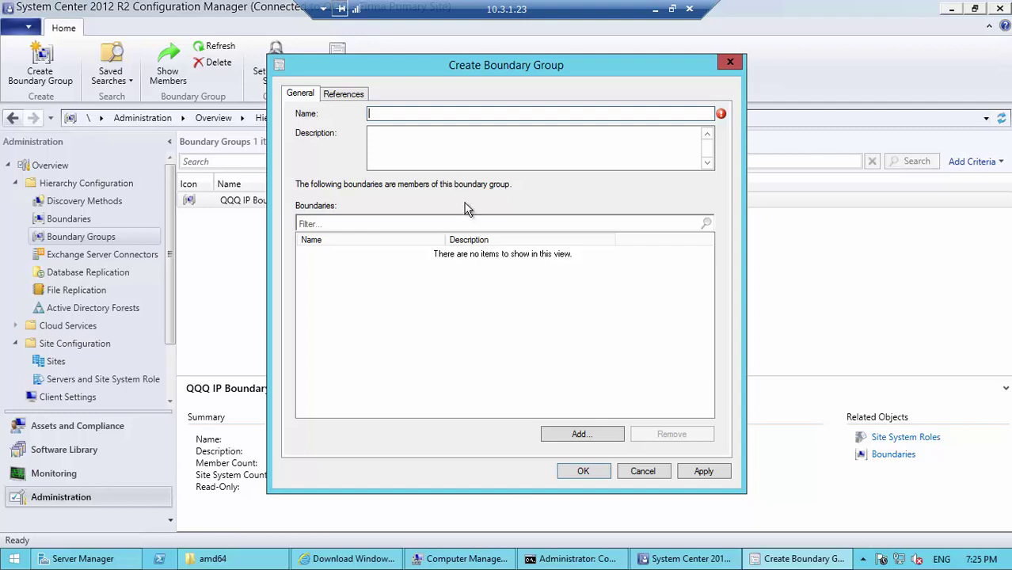
text(123)
click(582, 434)
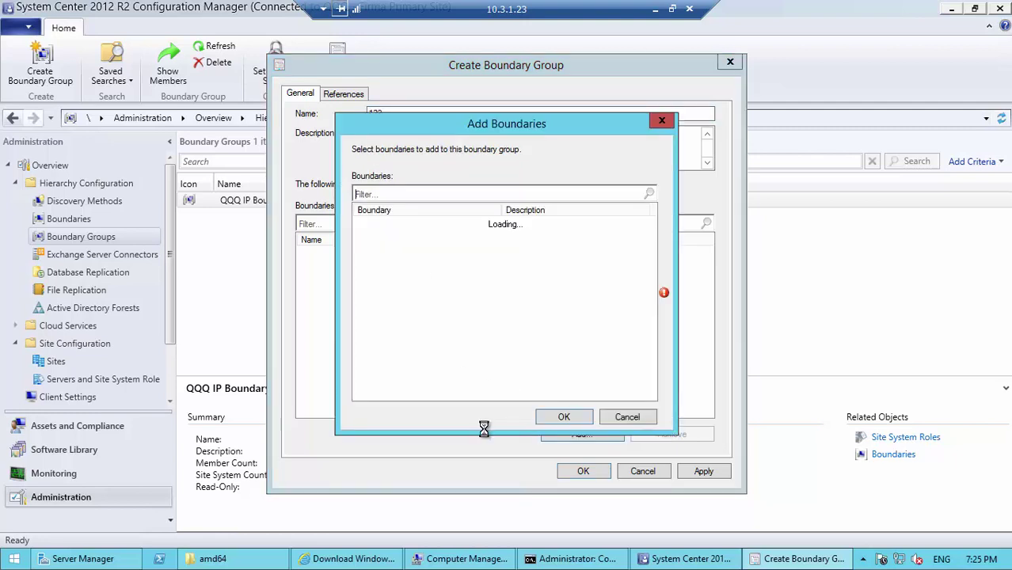
click(361, 237)
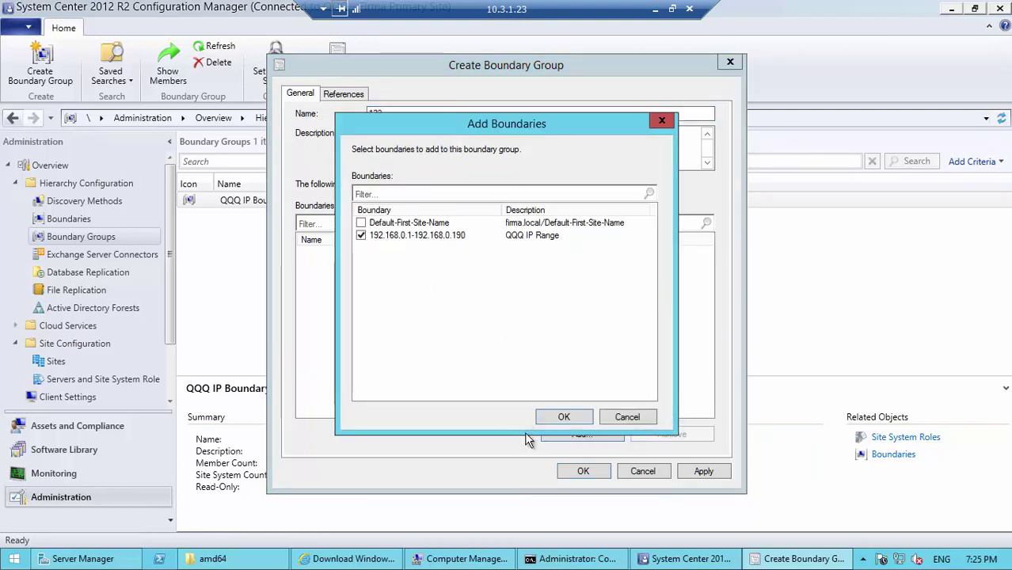
click(565, 418)
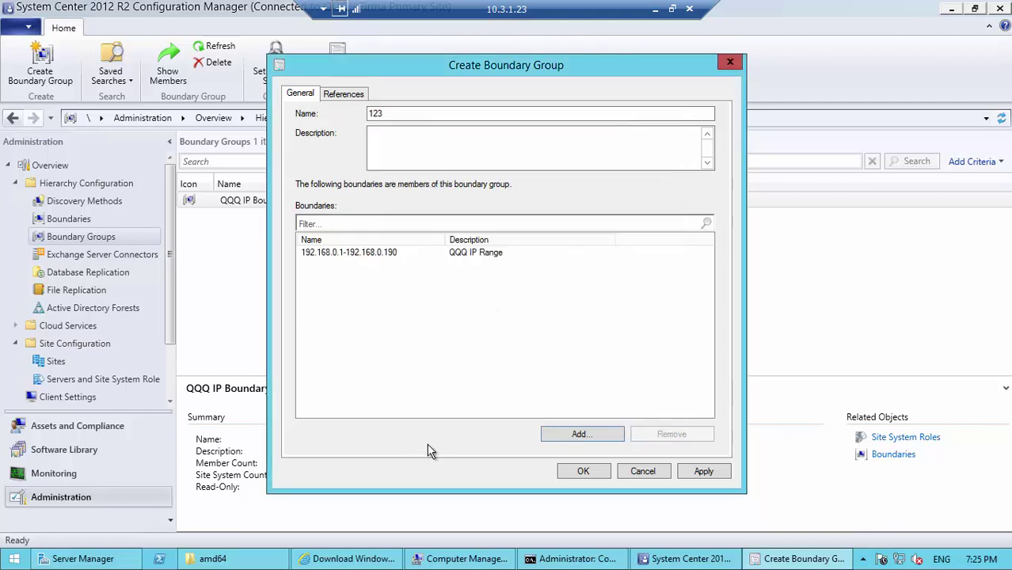
- Try using the new boundary group for site assignment with site system server \\sccm12.firma.local, and cancel the group's creation
click(343, 96)
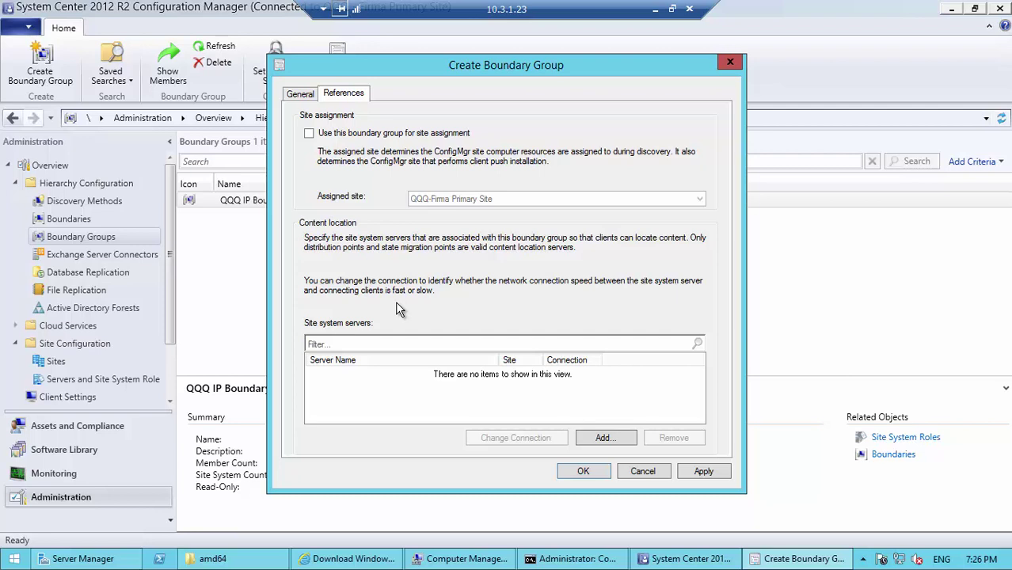
click(325, 133)
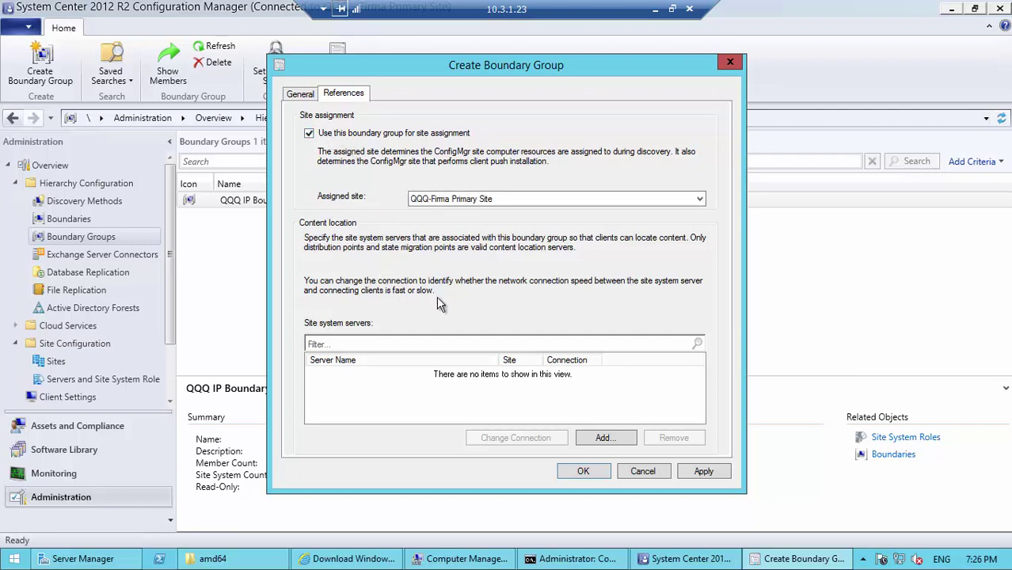
click(605, 440)
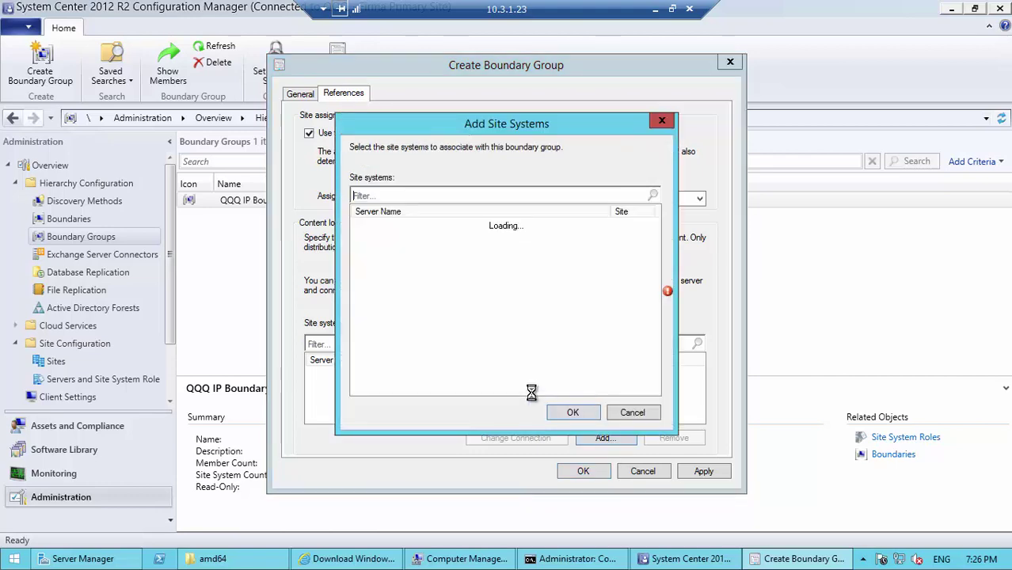
click(358, 225)
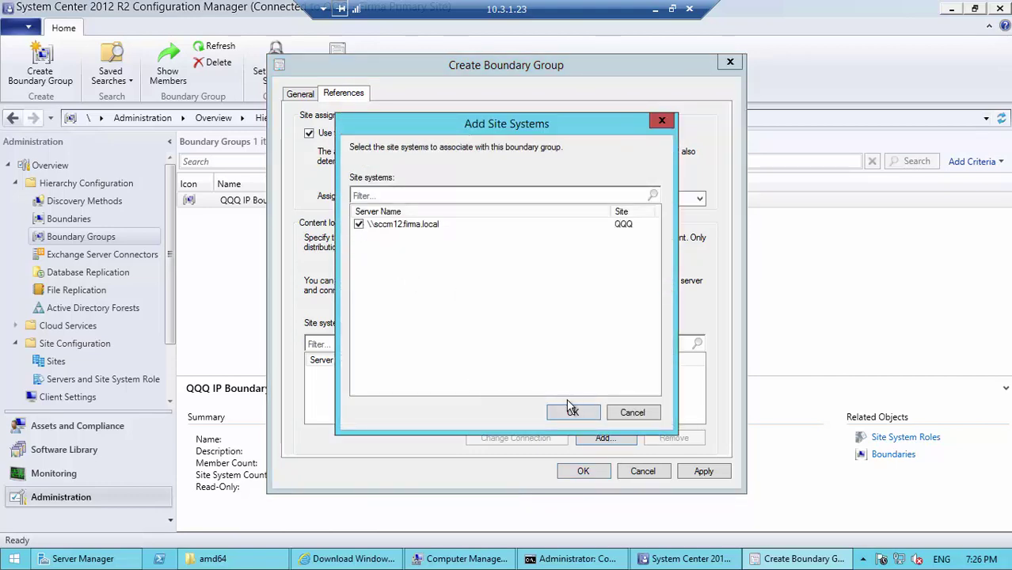
click(572, 412)
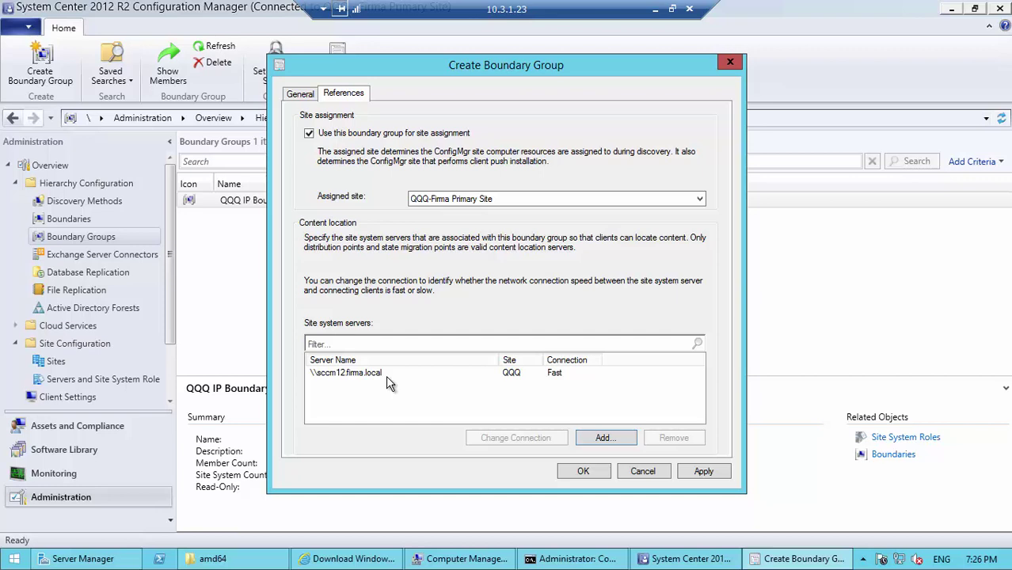
click(308, 133)
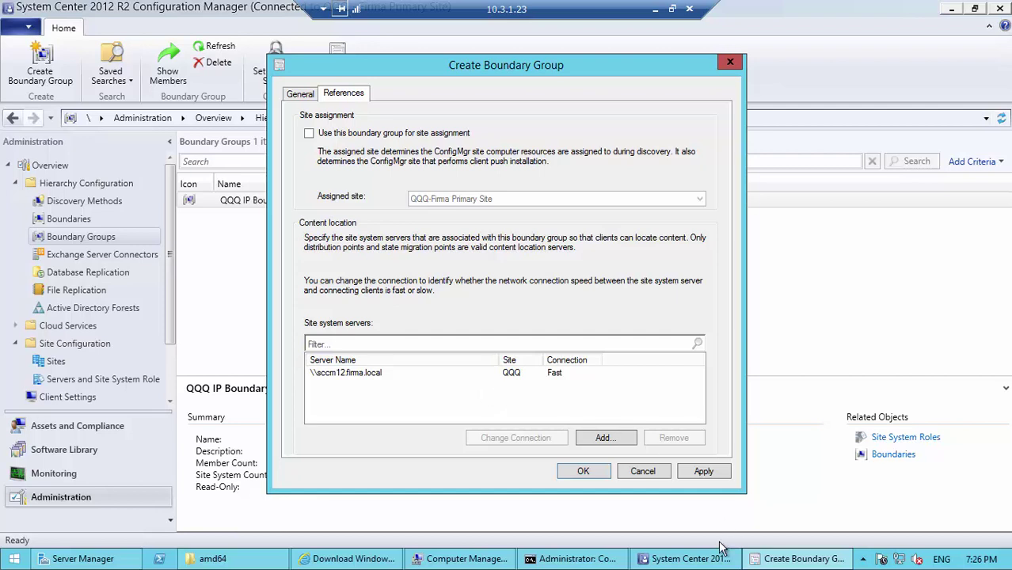
click(644, 472)
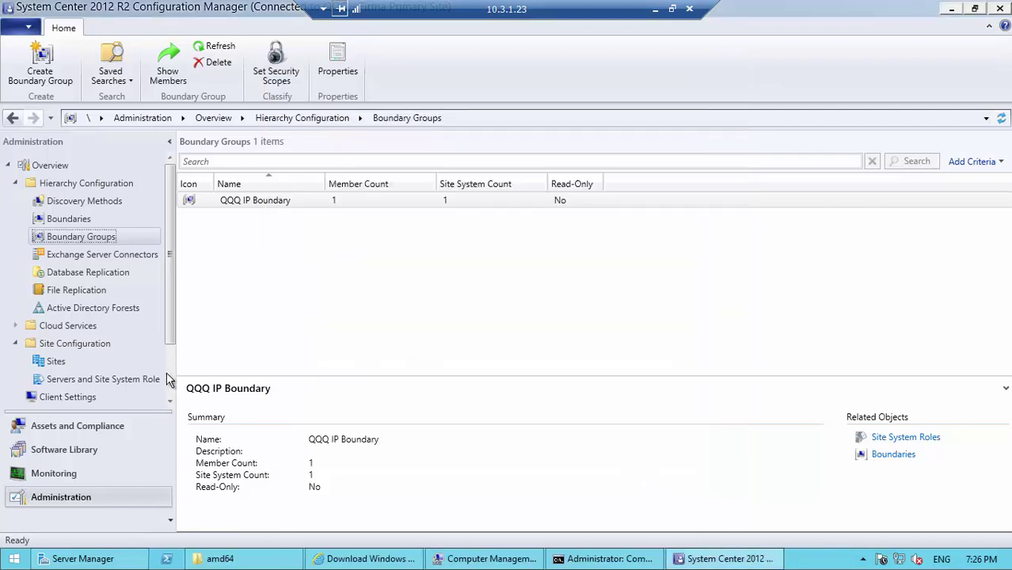
- Show the site system roles of \\sccm12.firma.local, enlarging the role list and fitting the Type column to its content
click(57, 362)
click(118, 380)
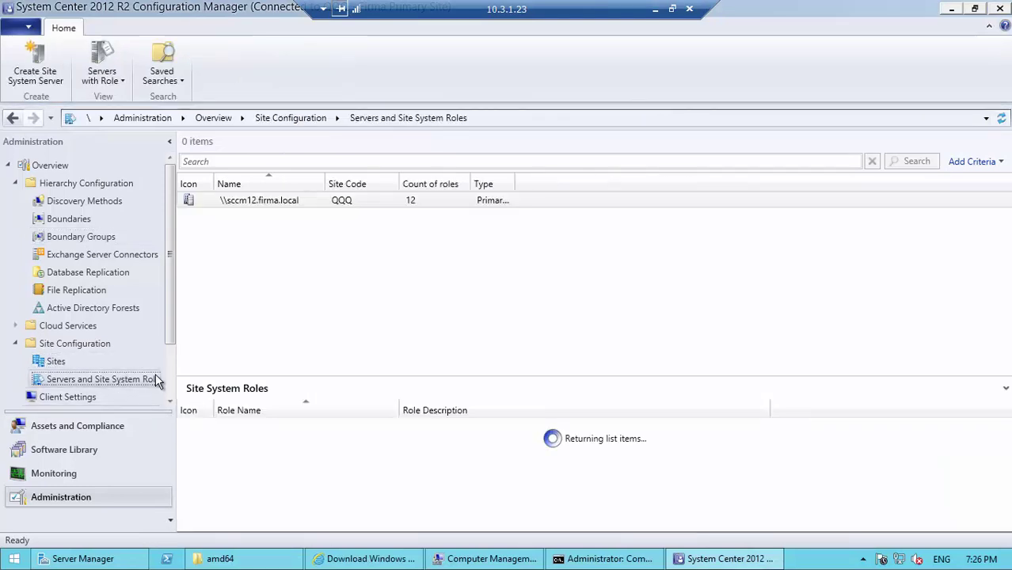
drag(196, 328, 225, 332)
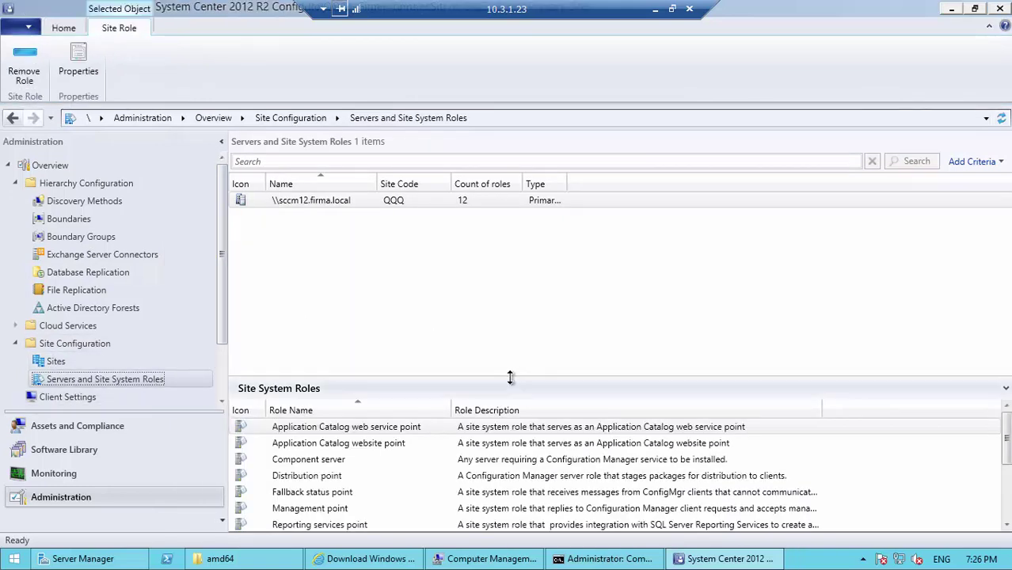
drag(507, 356, 499, 273)
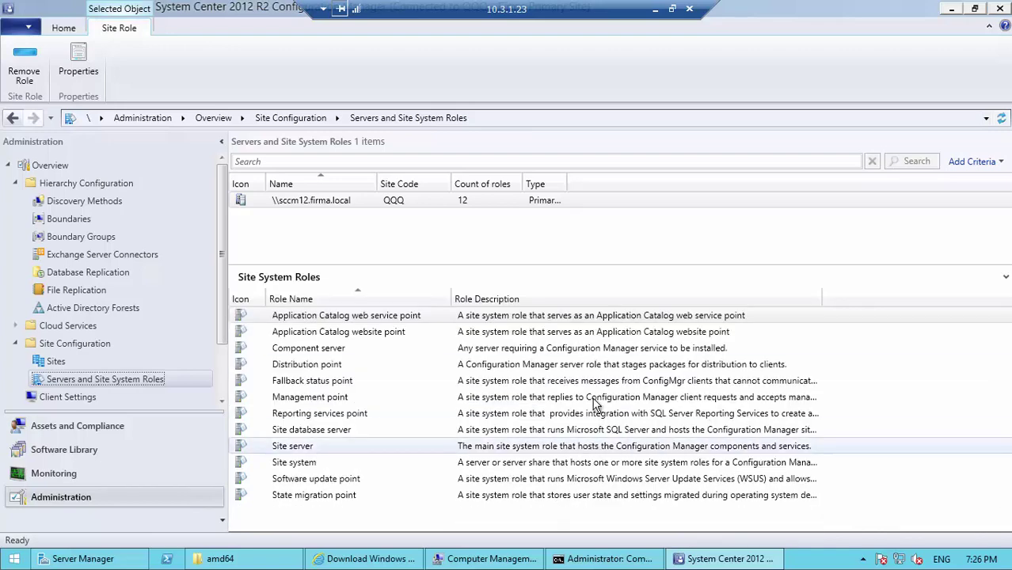
double_click(568, 182)
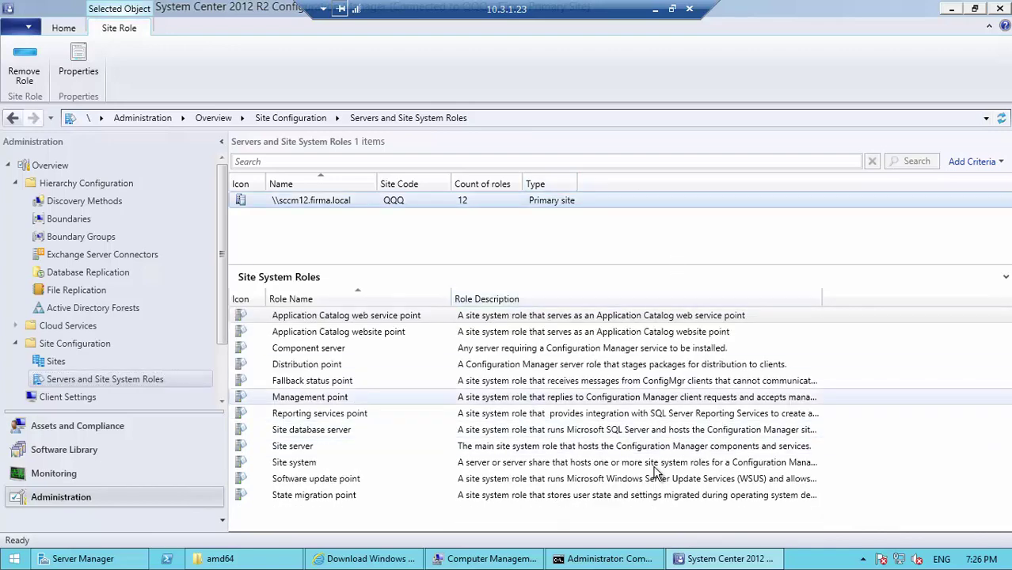
- Examine the Management point, Distribution point, Site database server and Site server roles, and shrink the role list again
click(365, 397)
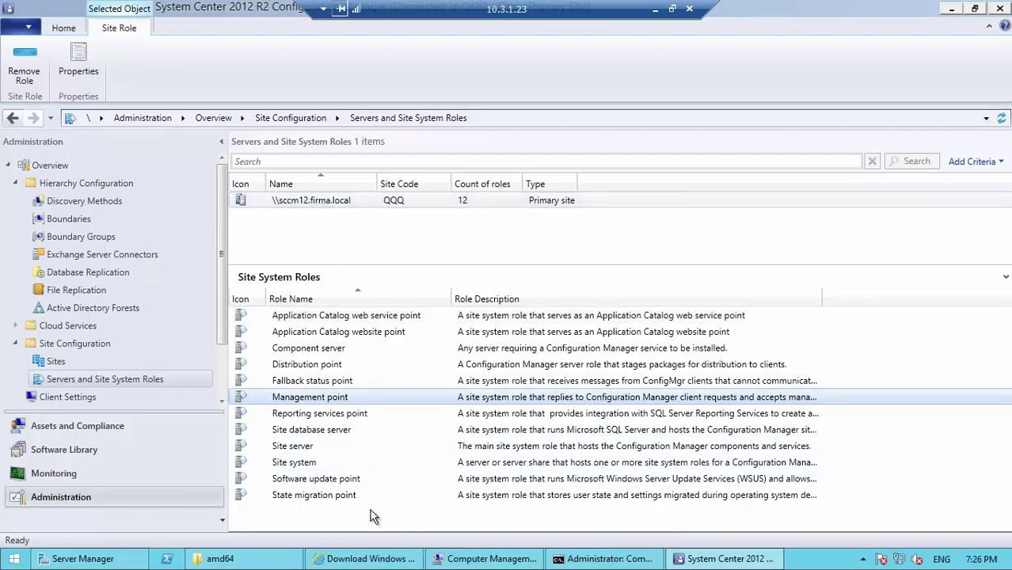
click(338, 365)
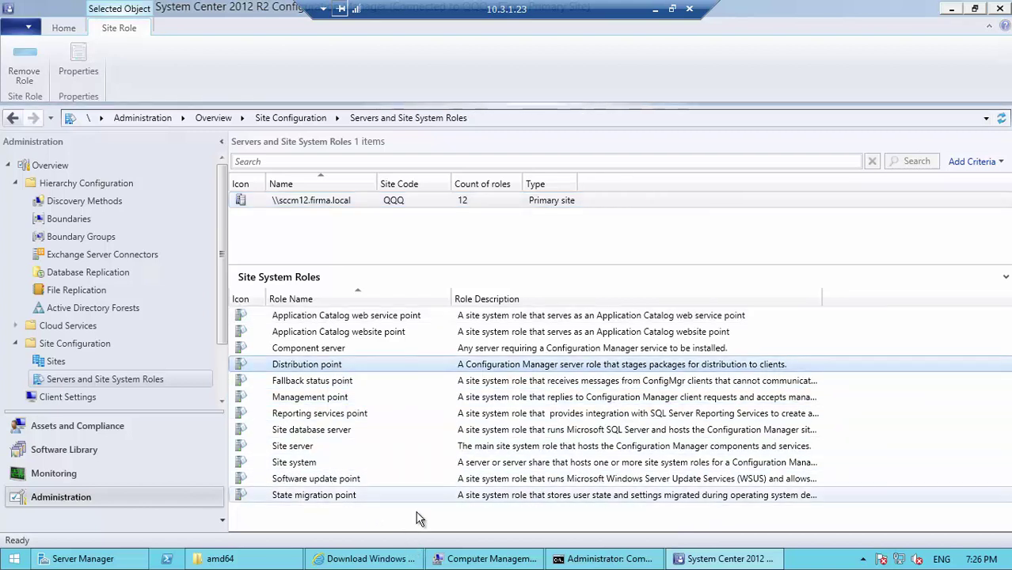
click(330, 434)
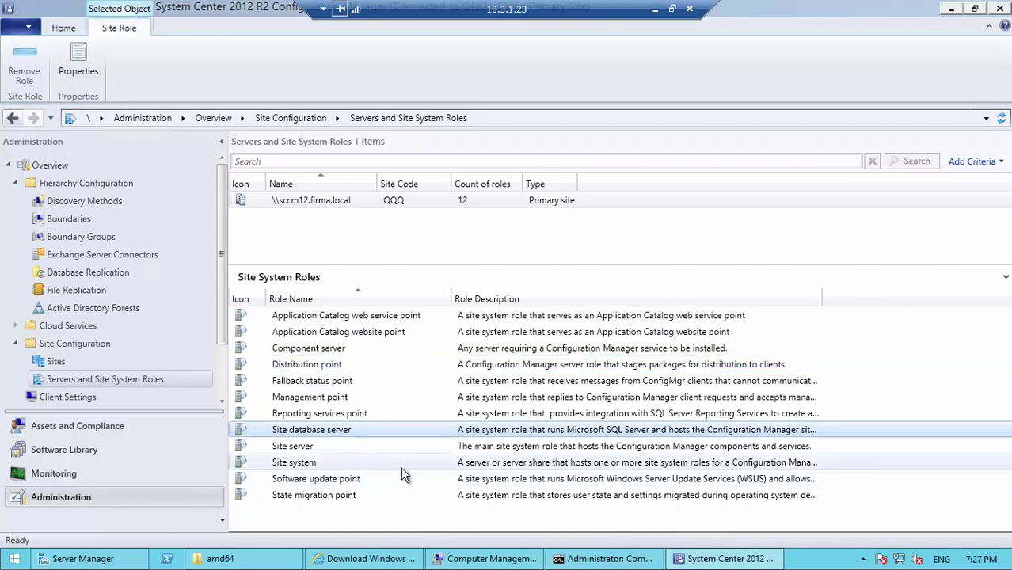
click(316, 445)
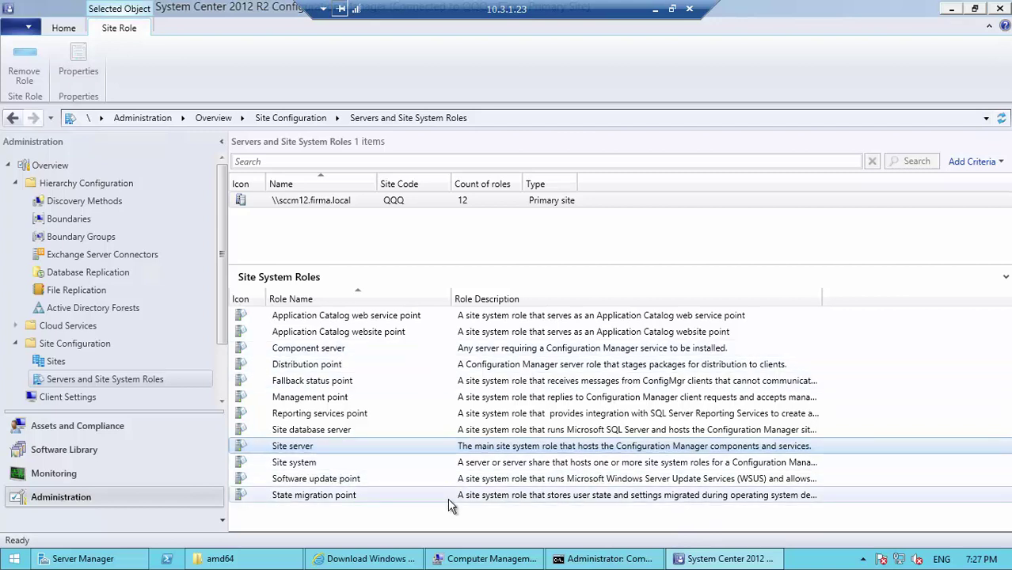
drag(506, 264, 511, 335)
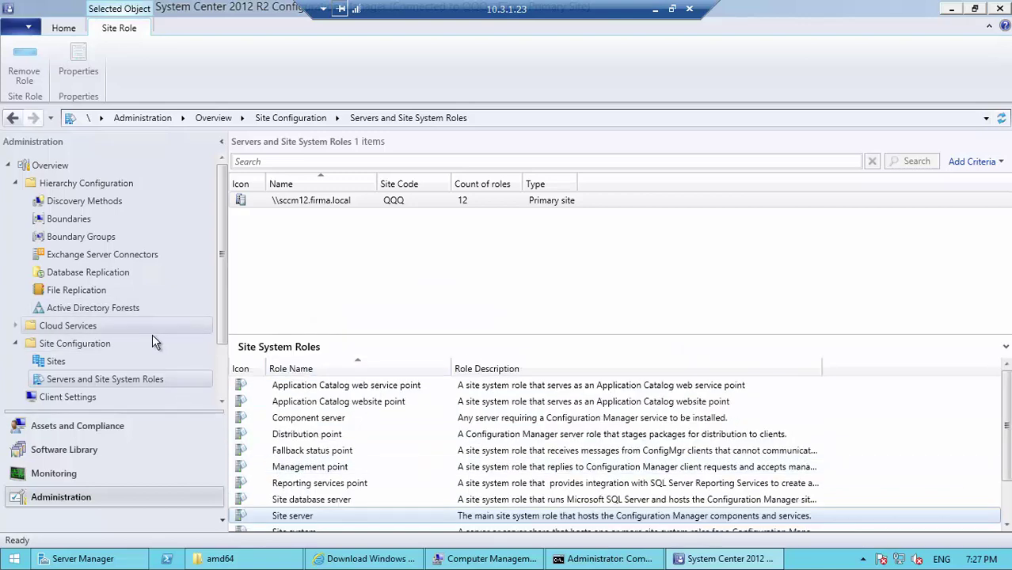
- Examine the general settings and accounts of Client Push Installation for the Firma Primary Site, dismissing the properties without changes
click(55, 361)
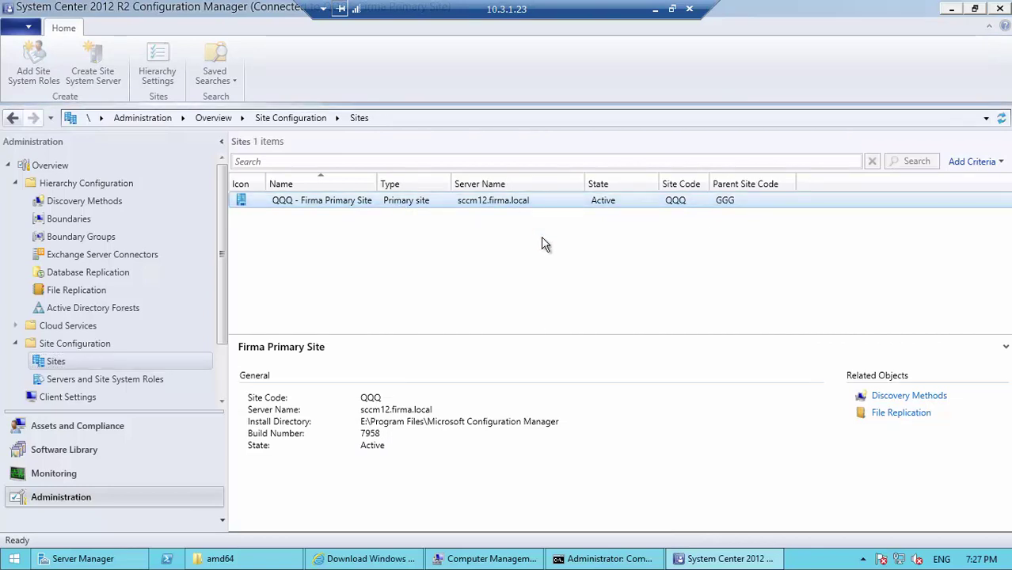
click(692, 82)
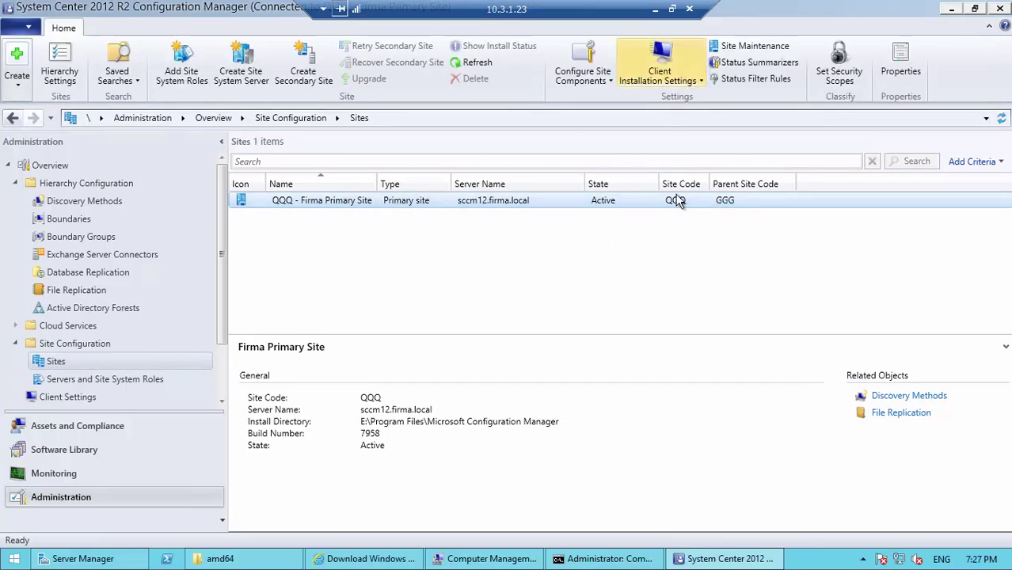
click(659, 97)
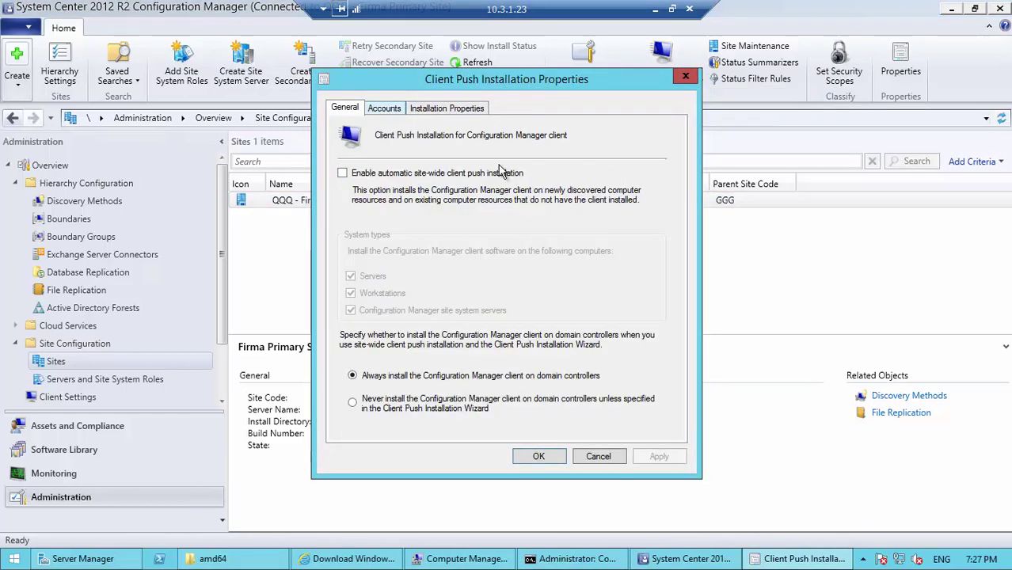
click(383, 111)
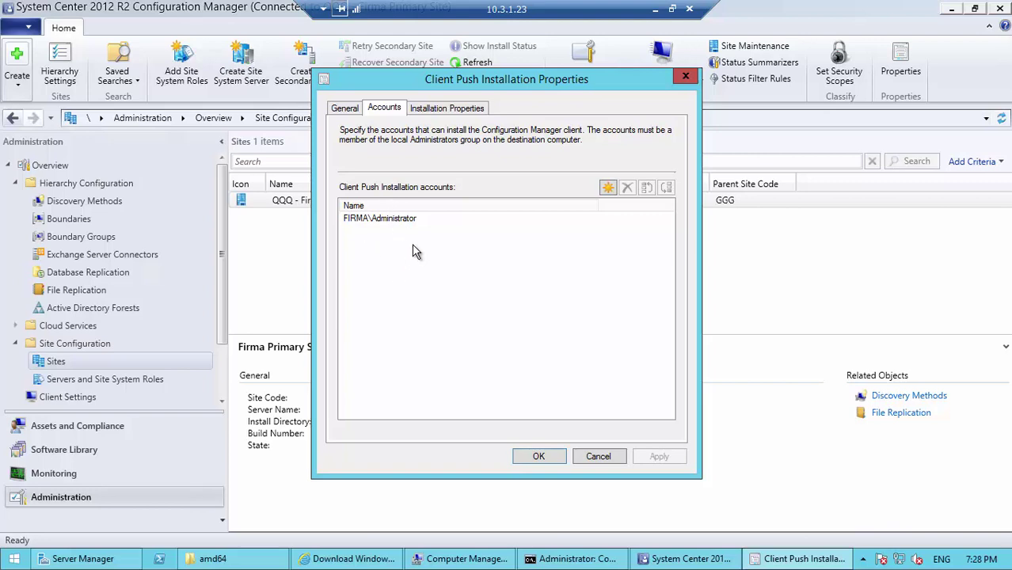
click(340, 108)
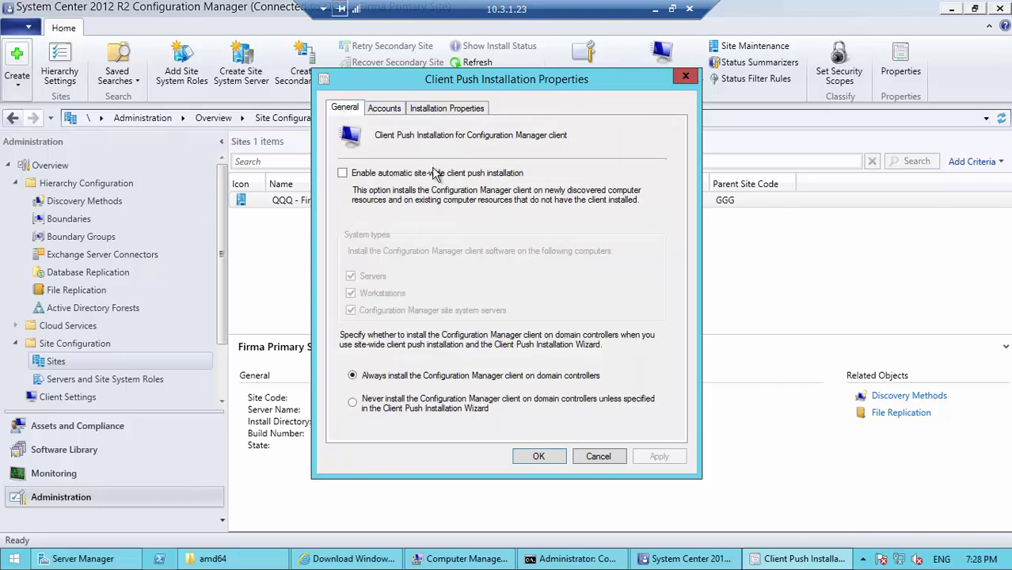
click(598, 457)
- Examine the Software Distribution component's general settings and Network Access Account, dismissing the properties without changes
click(603, 77)
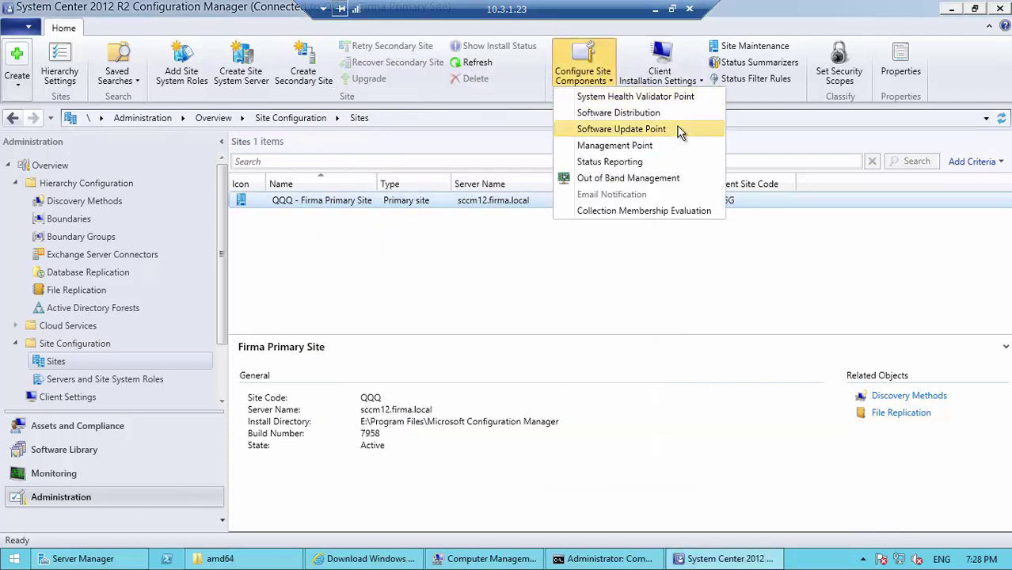
click(619, 114)
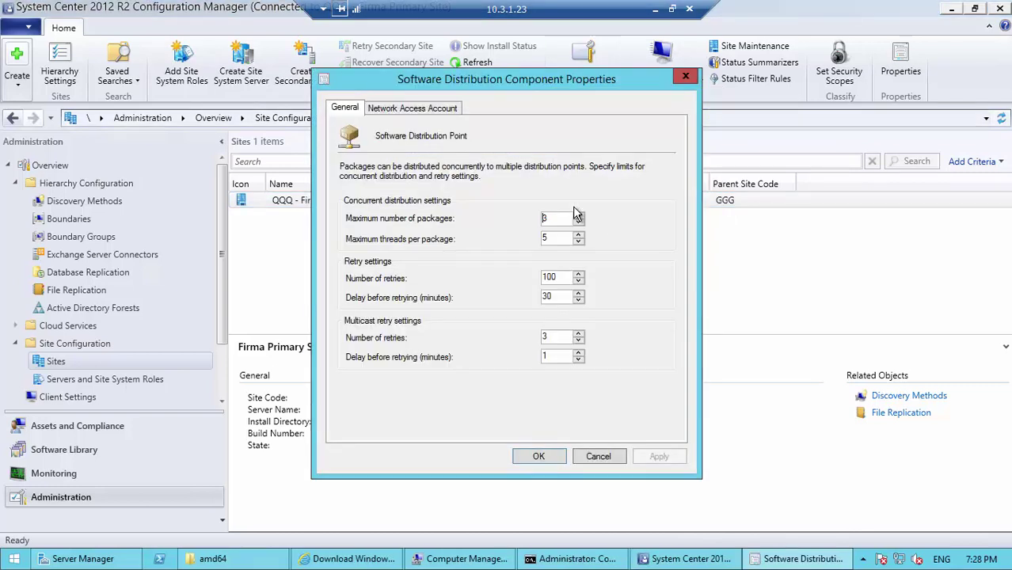
click(427, 109)
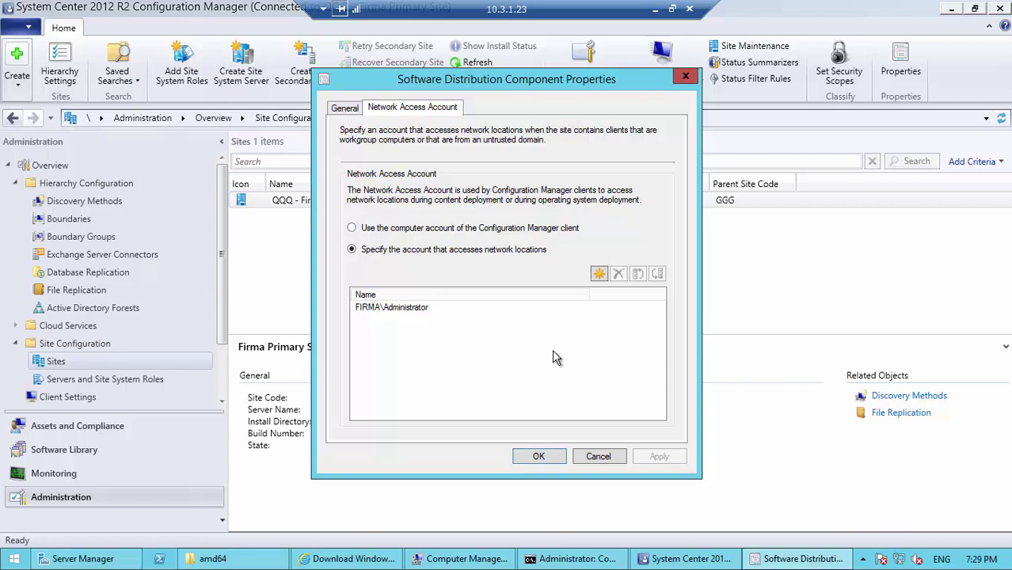
click(598, 457)
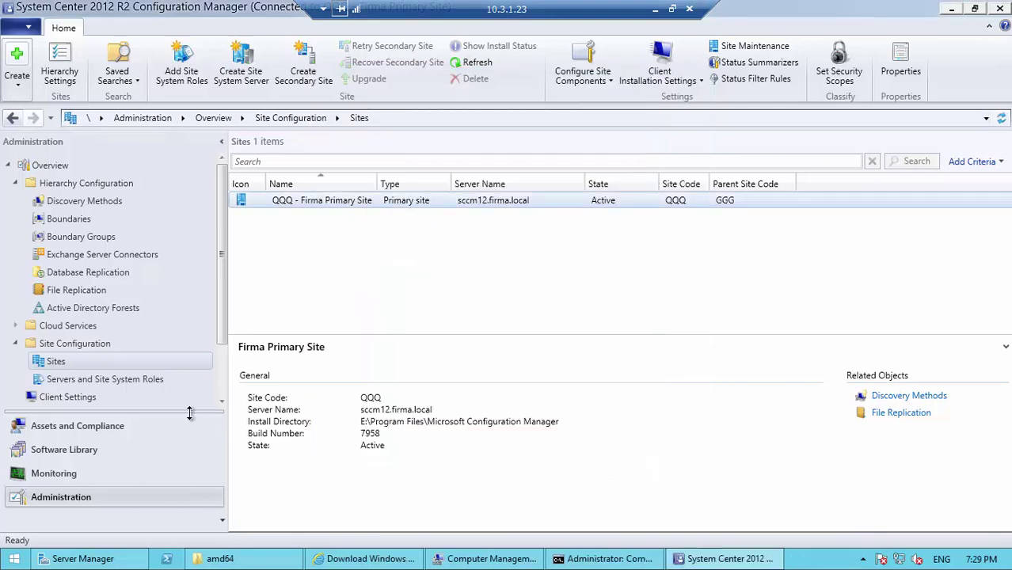
- Show the Devices list in Assets and Compliance and enlarge it to fit more devices
click(130, 425)
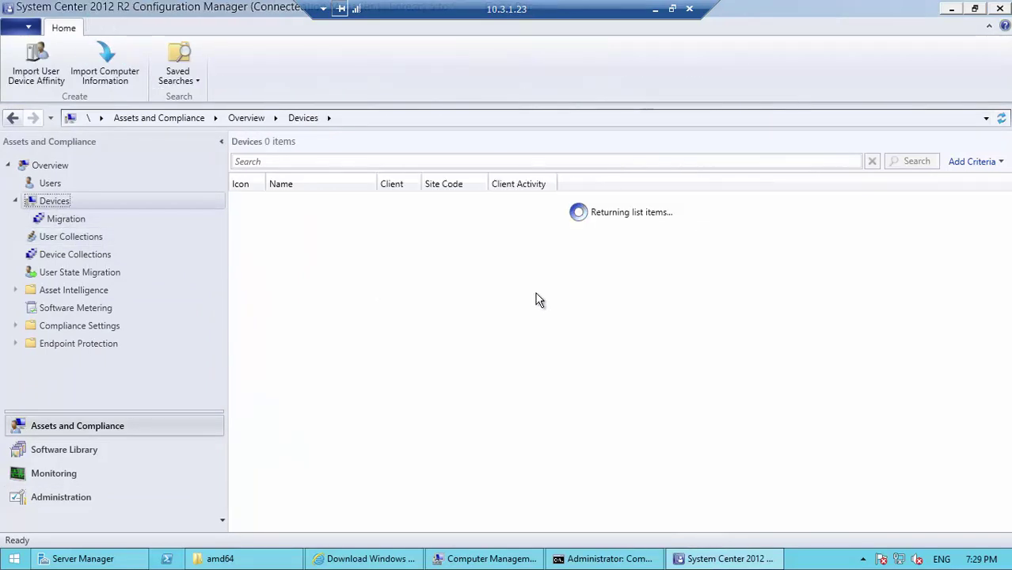
drag(554, 339, 579, 450)
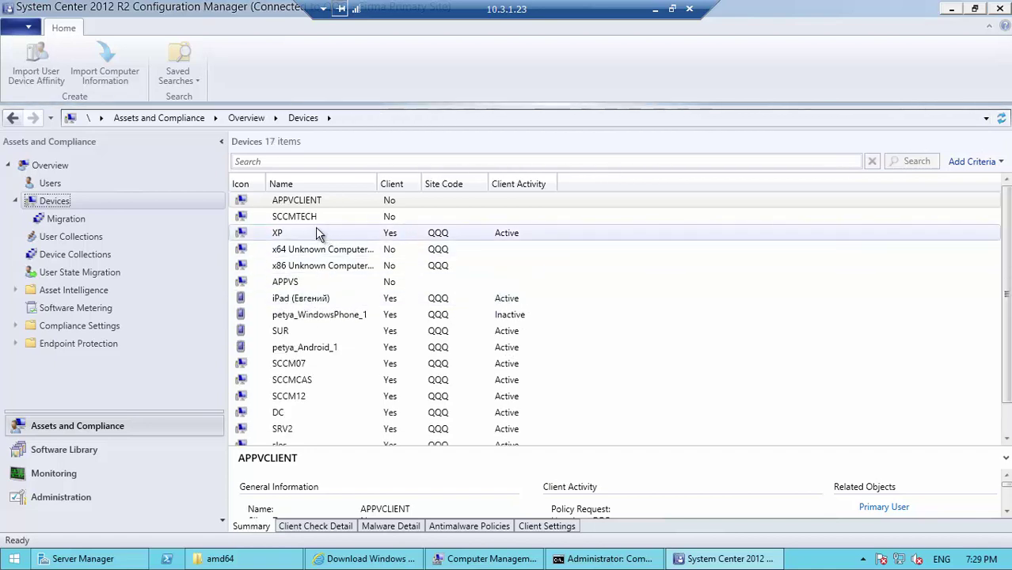
- Try client installation options for SCCMTECH: always install, uninstall existing client, and install from QQQ-Firma Primary Site, discarding the wizard at its summary
click(294, 221)
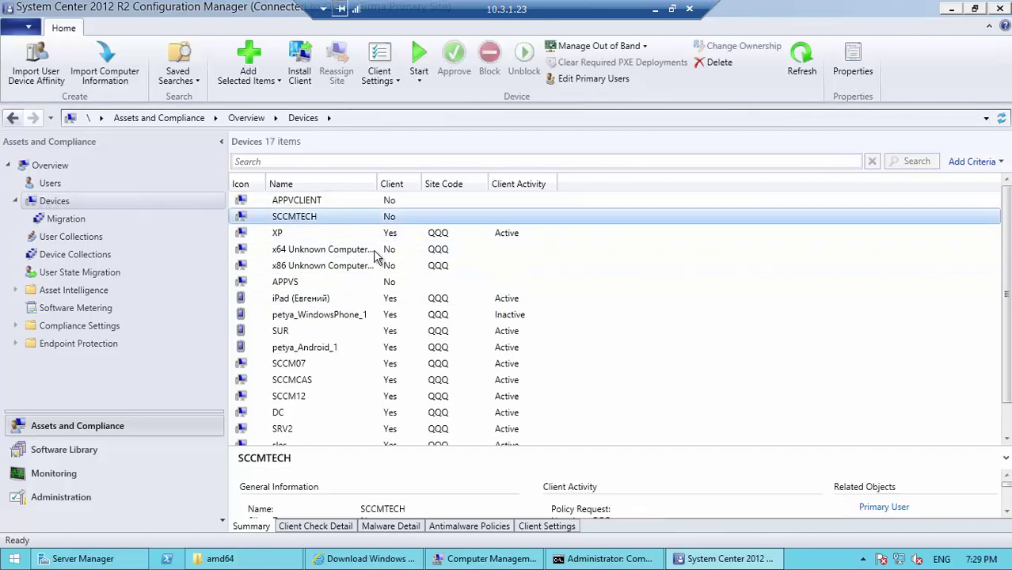
right_click(294, 224)
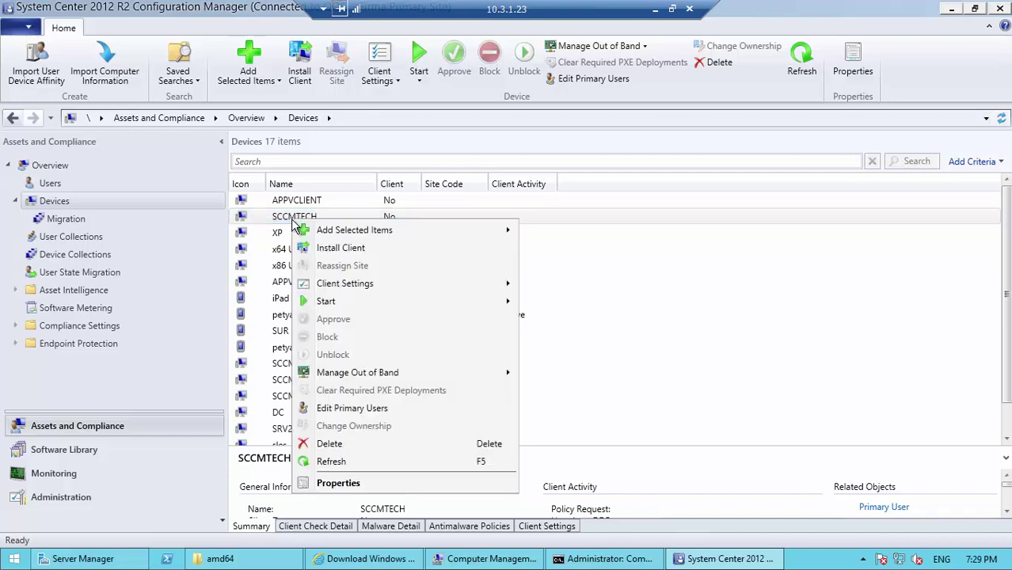
click(338, 249)
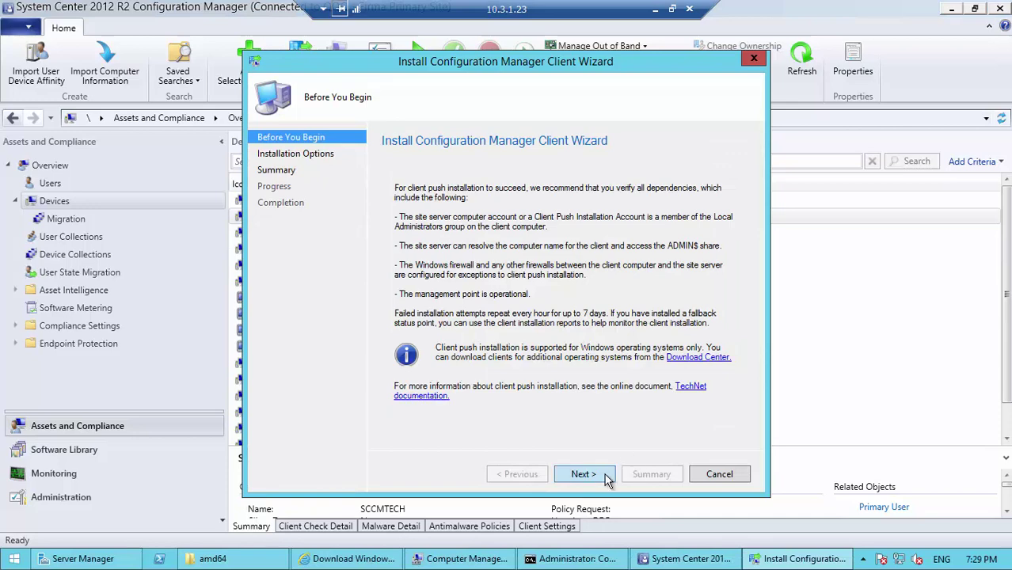
click(583, 474)
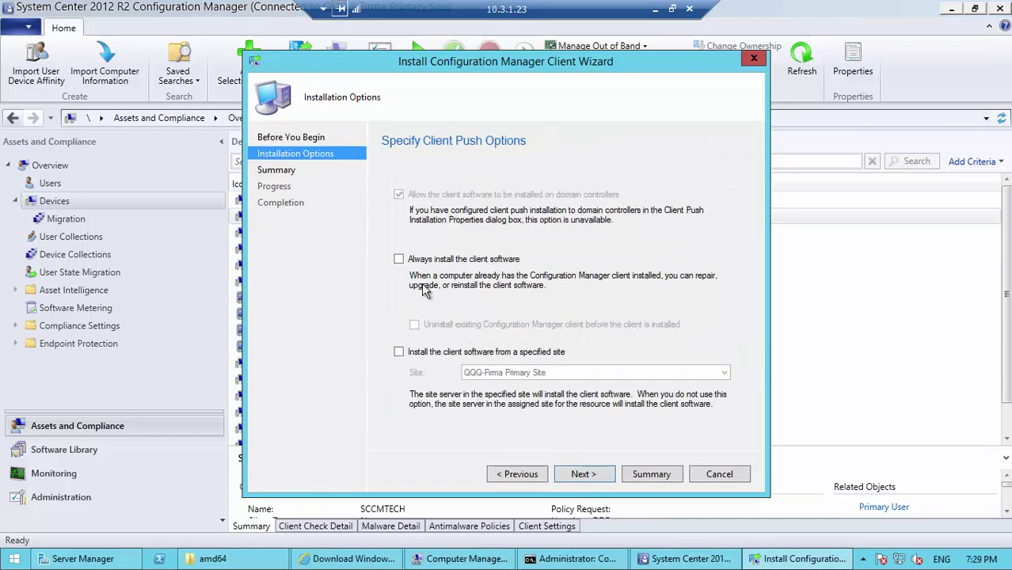
click(409, 262)
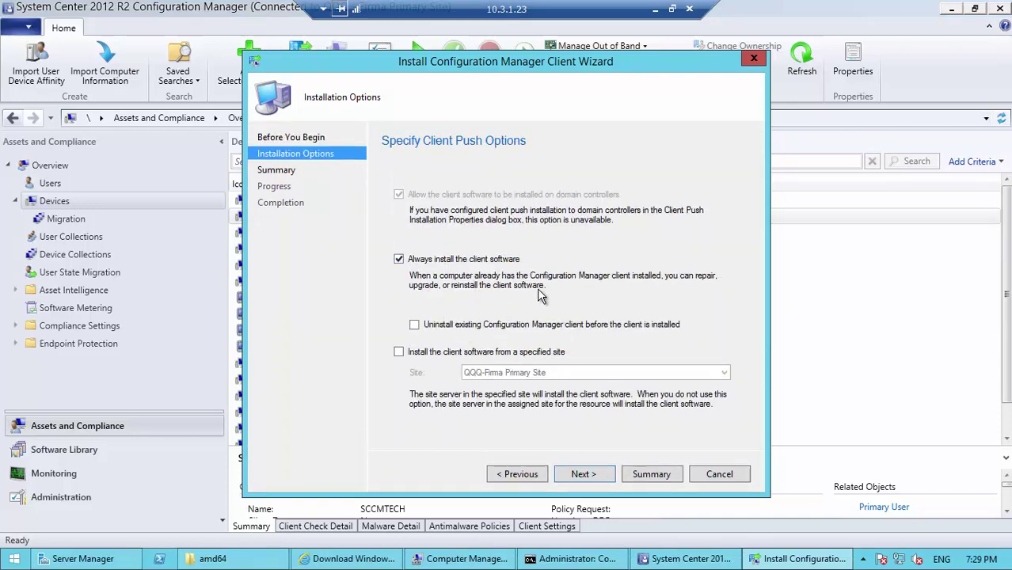
click(414, 324)
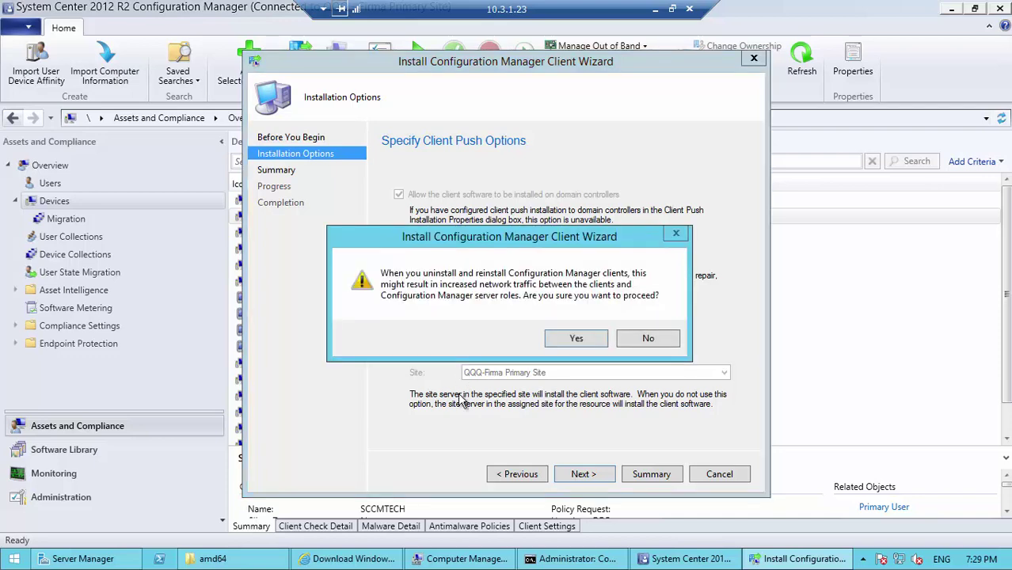
click(576, 349)
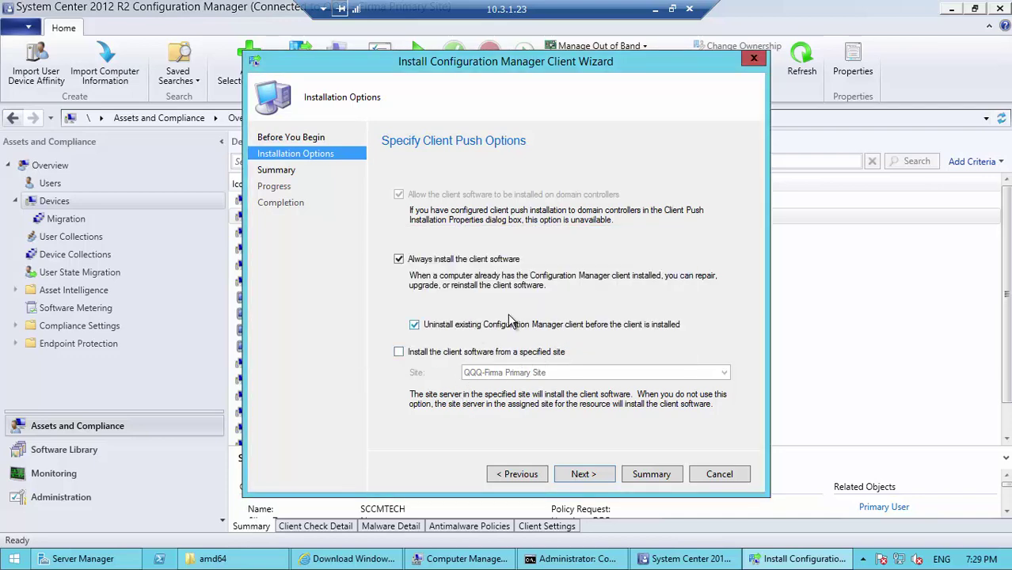
click(439, 353)
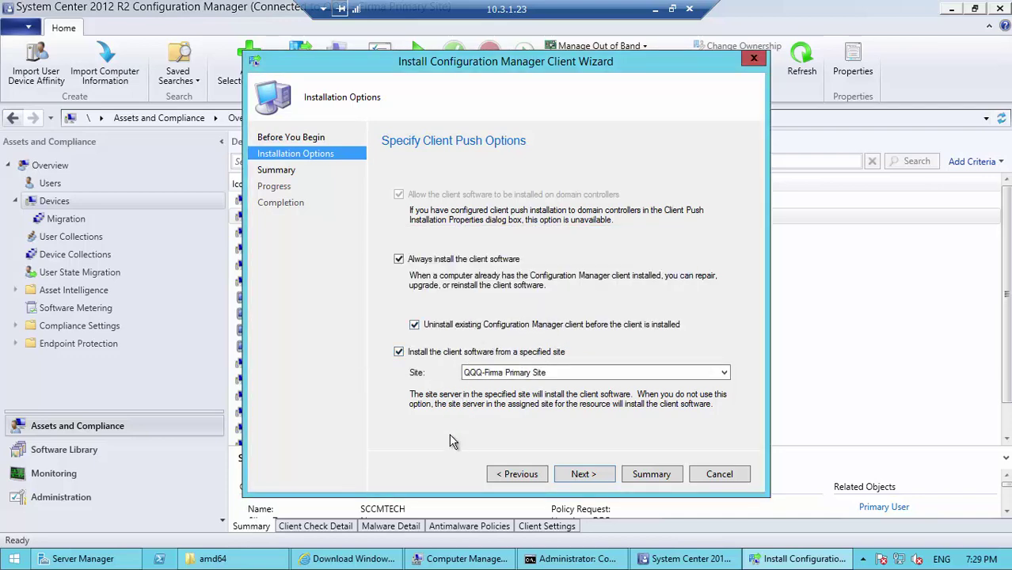
click(585, 474)
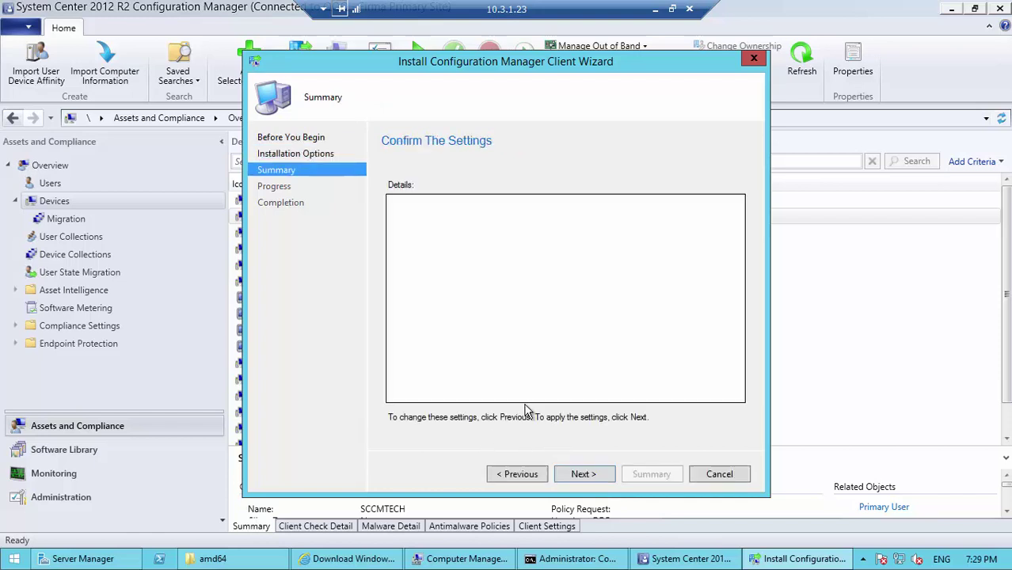
click(719, 475)
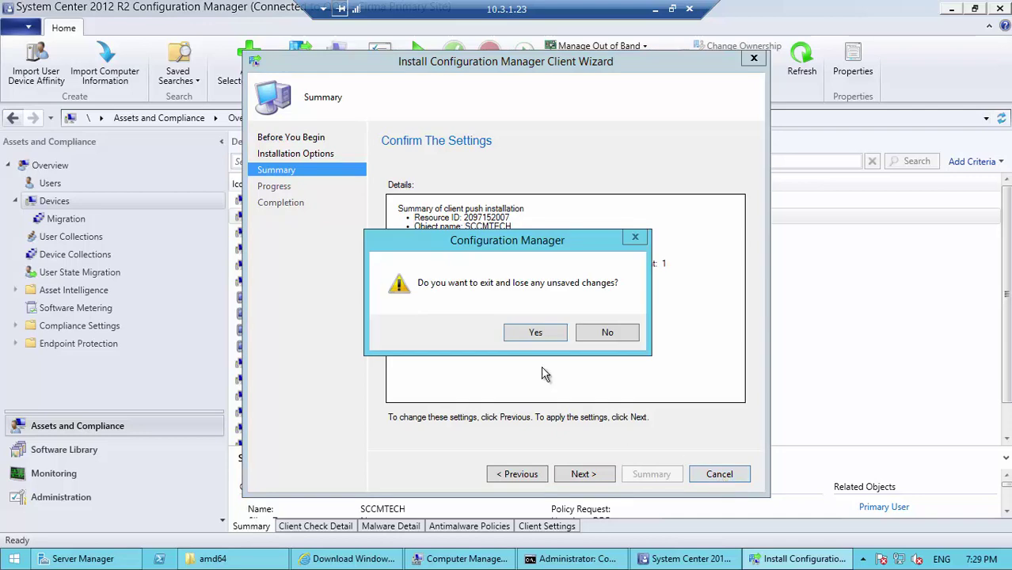
click(535, 333)
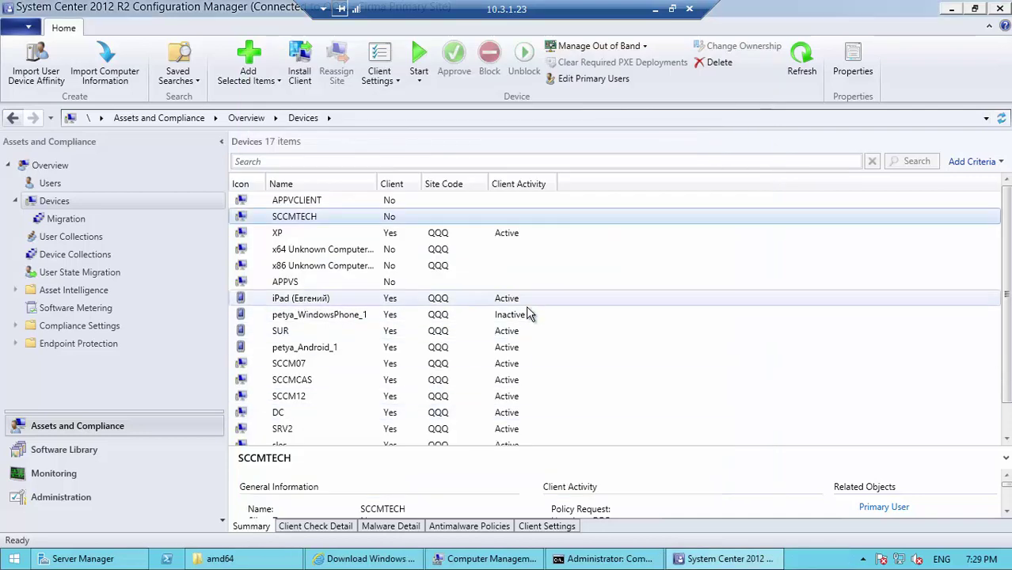